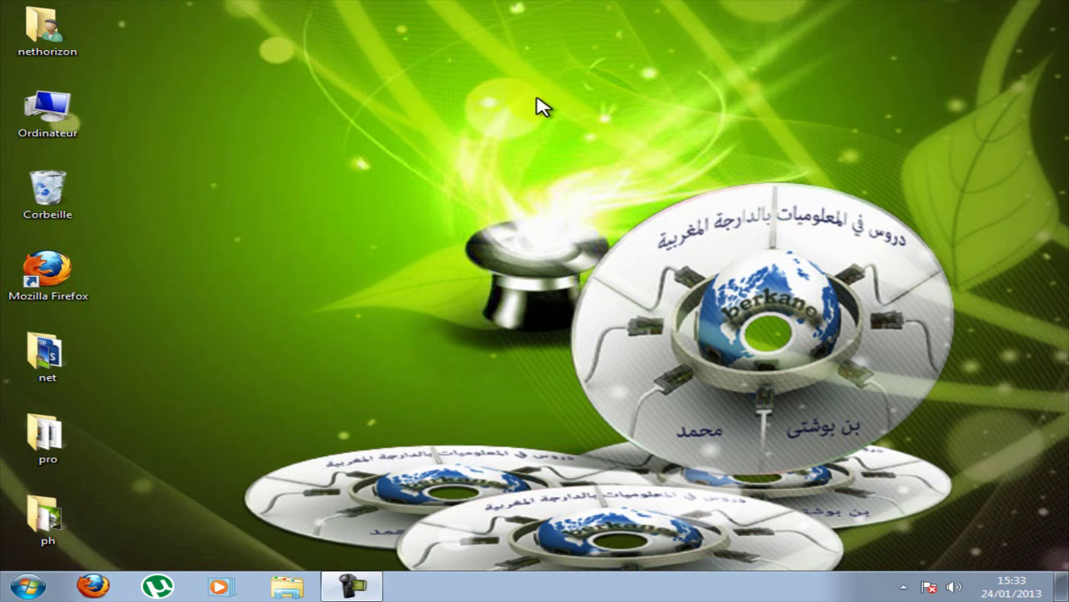
left_click(811, 279)
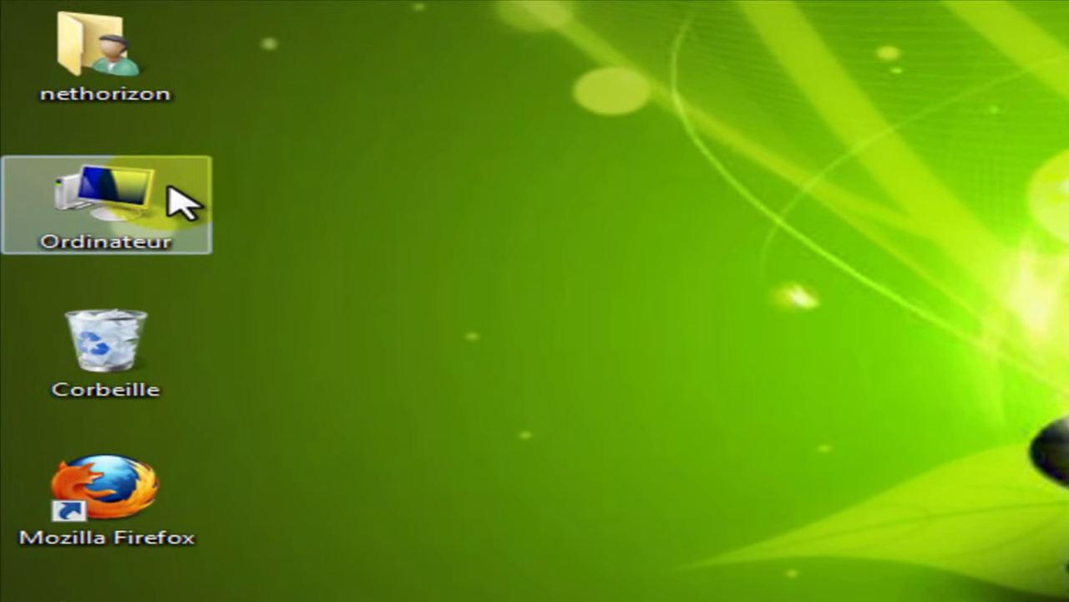
left_click(80, 102)
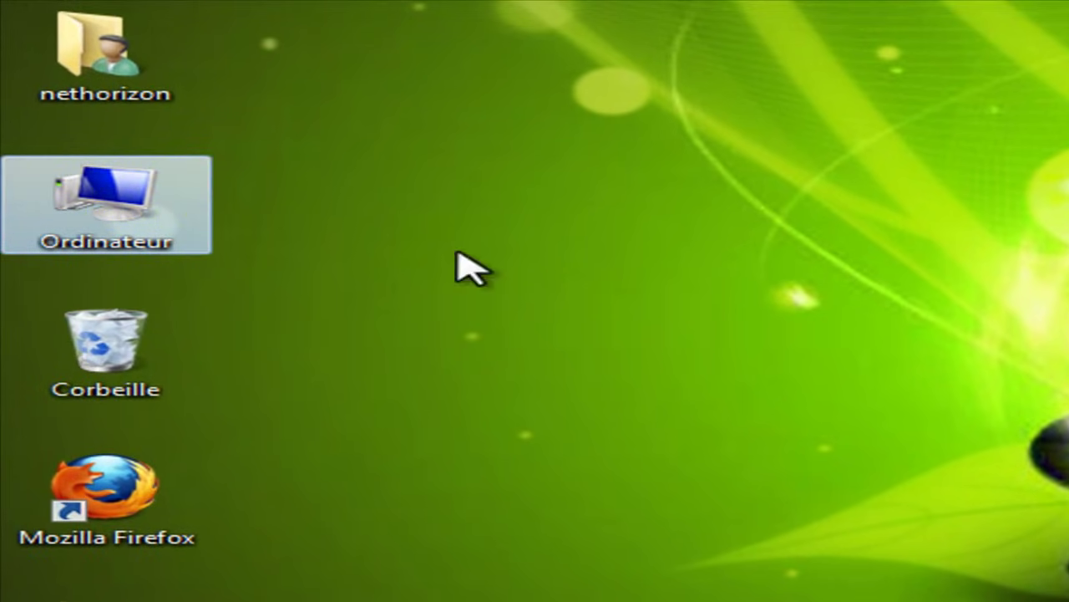
left_click(99, 191)
left_click(107, 359)
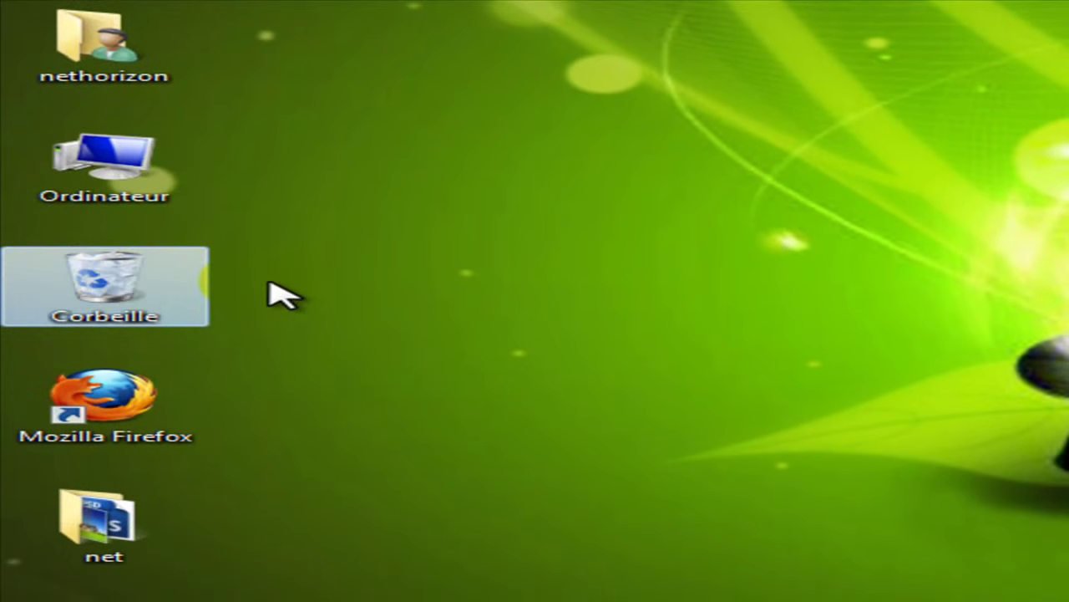
left_click(153, 386)
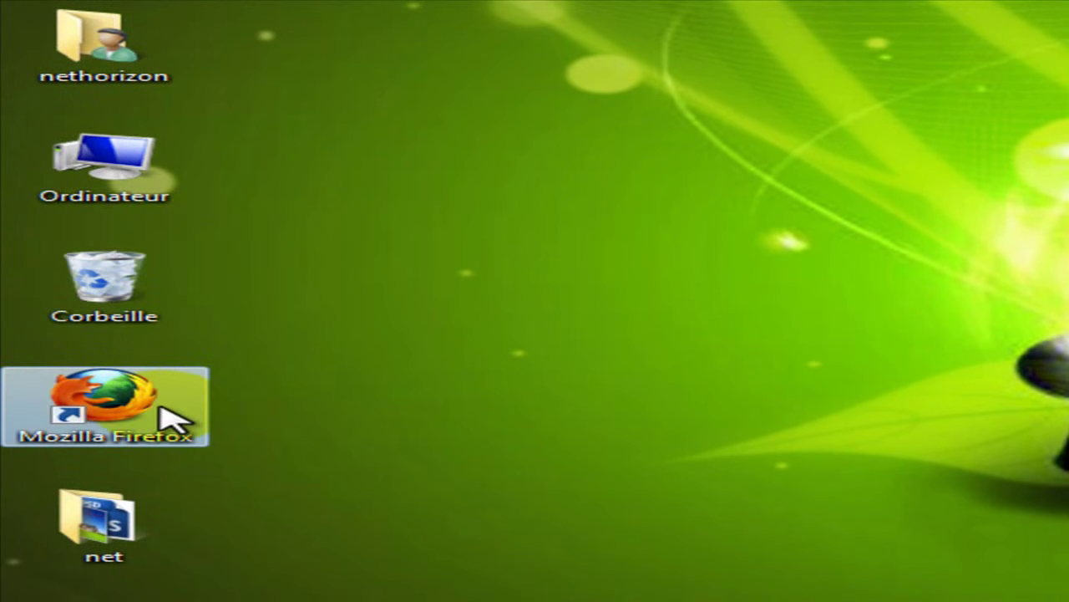
double_click(158, 409)
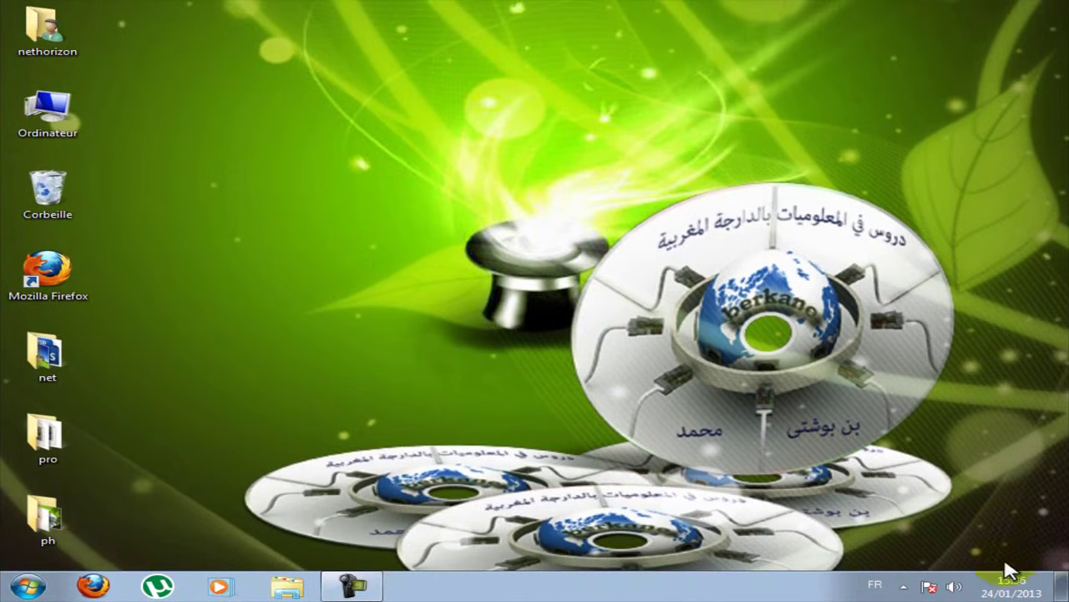
mouse_move(1011, 580)
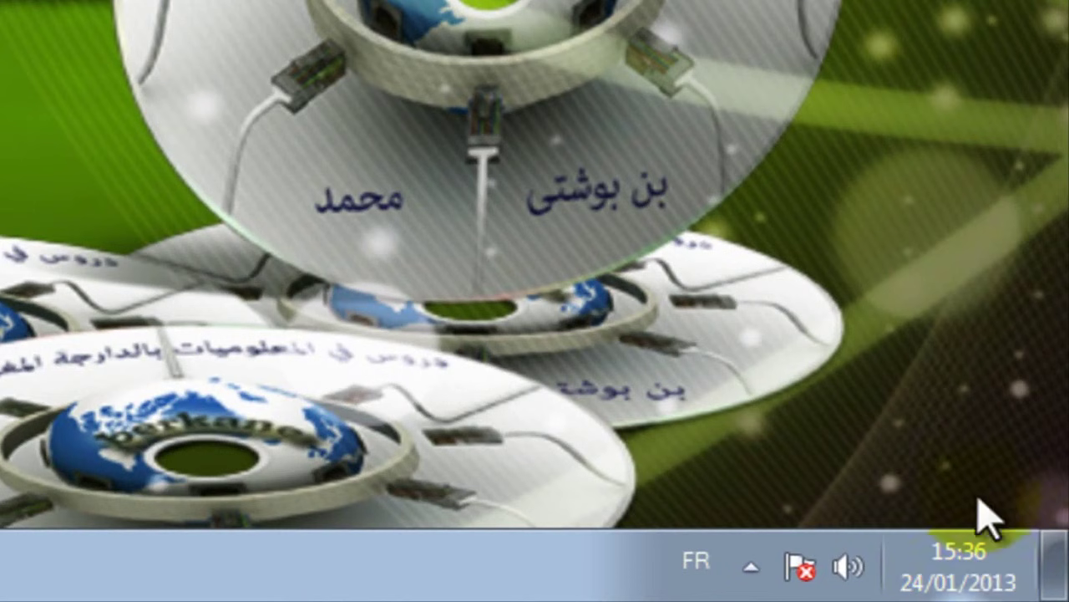
mouse_move(962, 566)
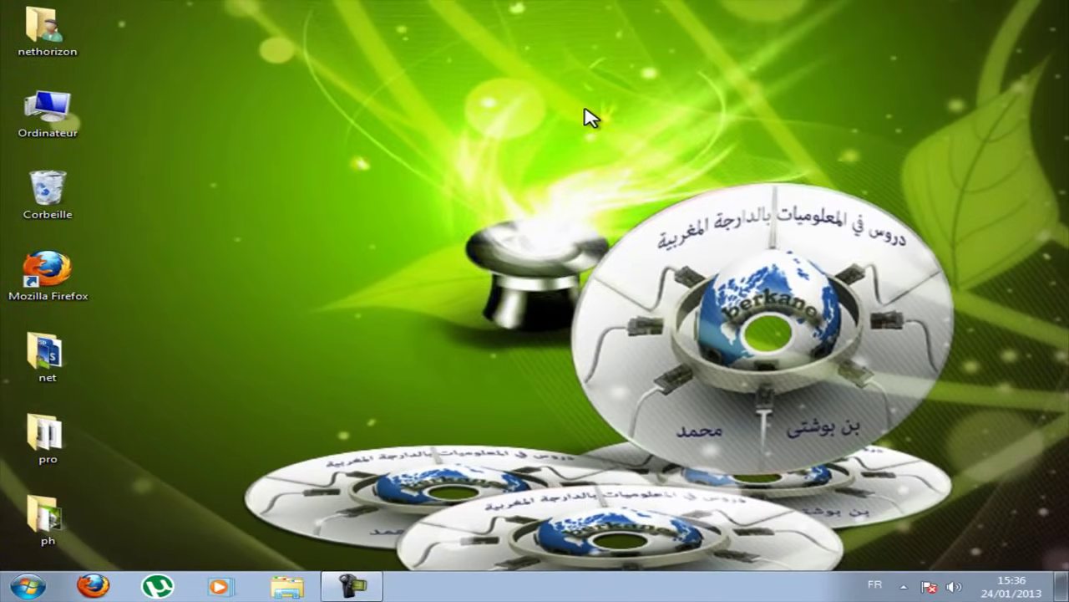
Step: View the desktop's icon display options under Affichage
right_click(589, 117)
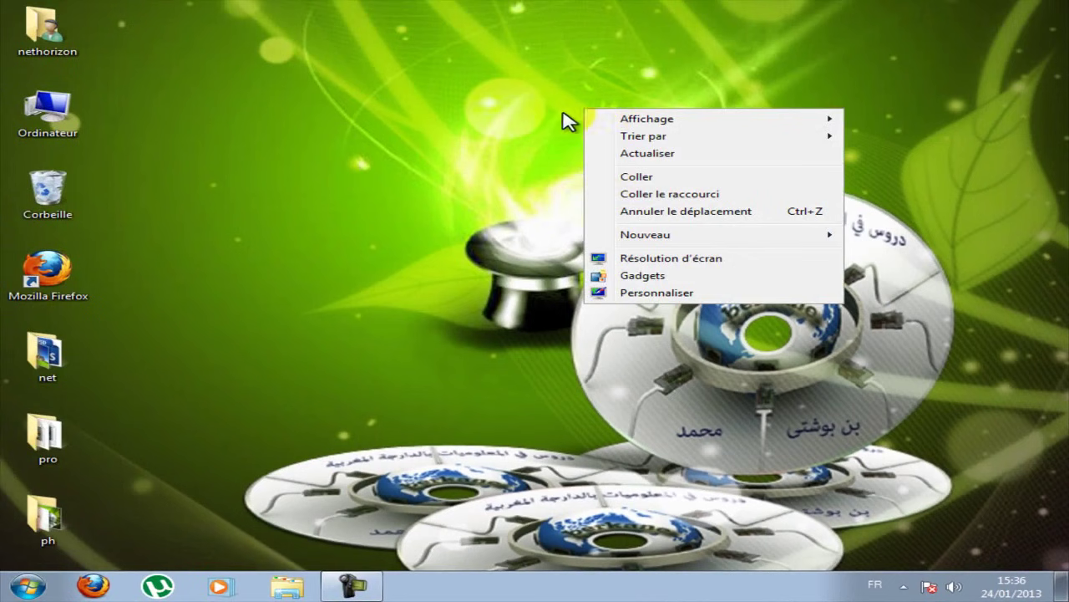
left_click(532, 121)
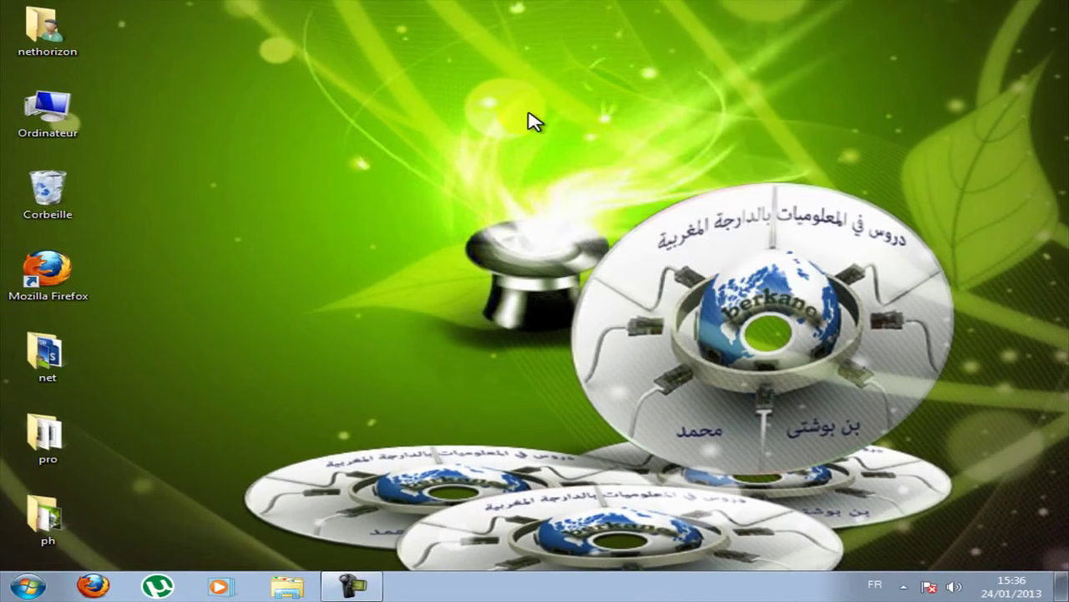
right_click(535, 121)
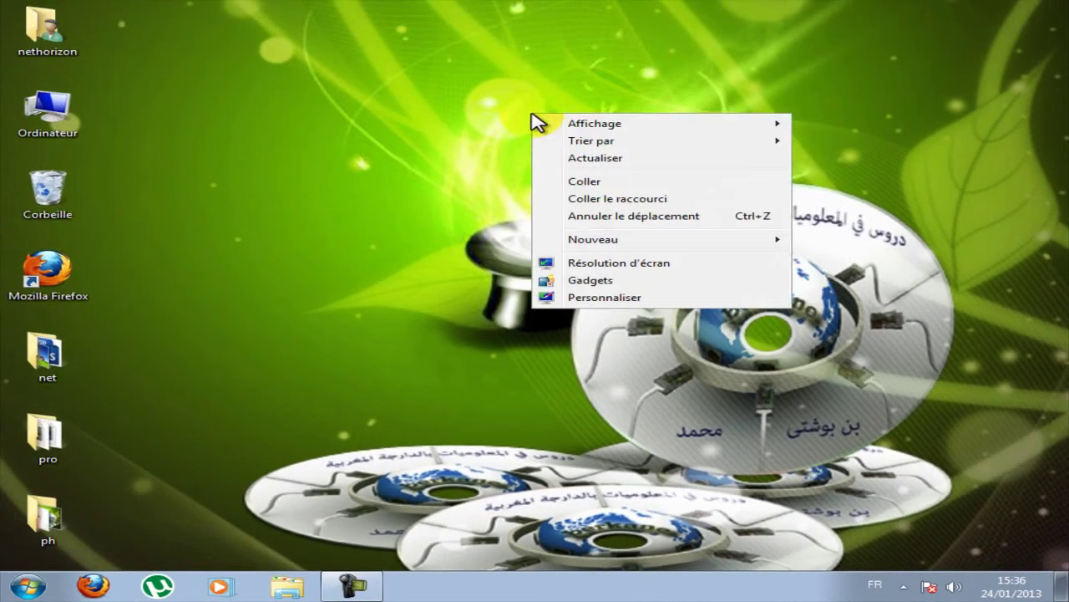
left_click(582, 81)
right_click(582, 81)
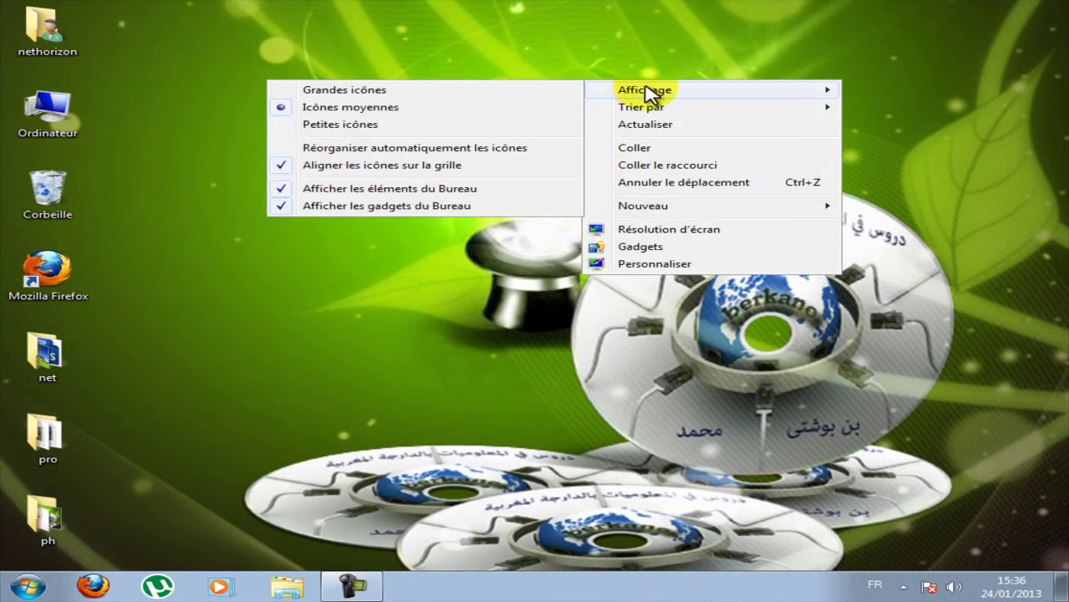
mouse_move(604, 90)
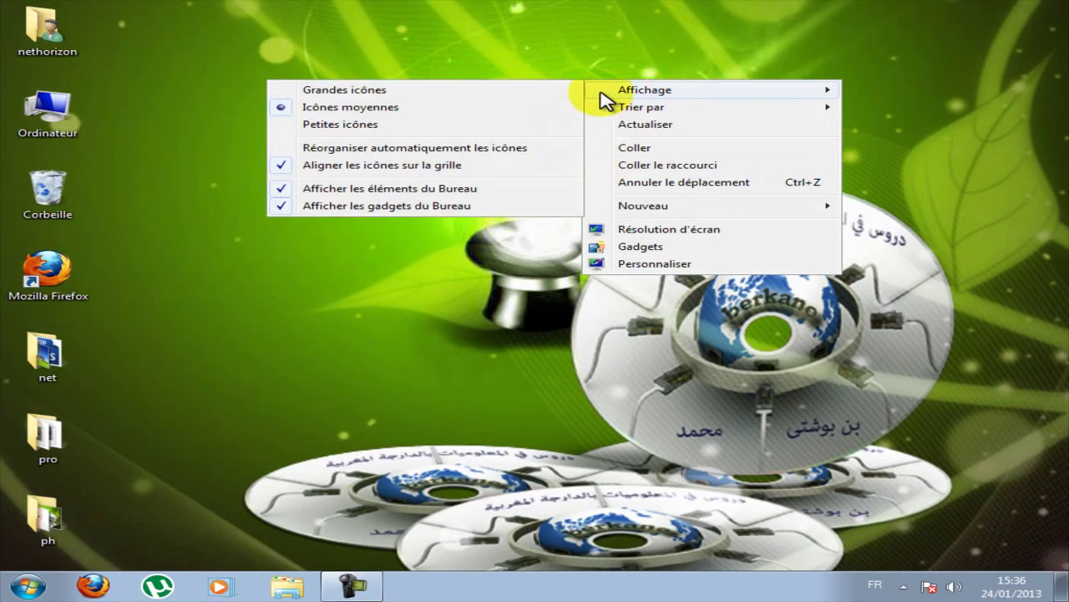
left_click(401, 70)
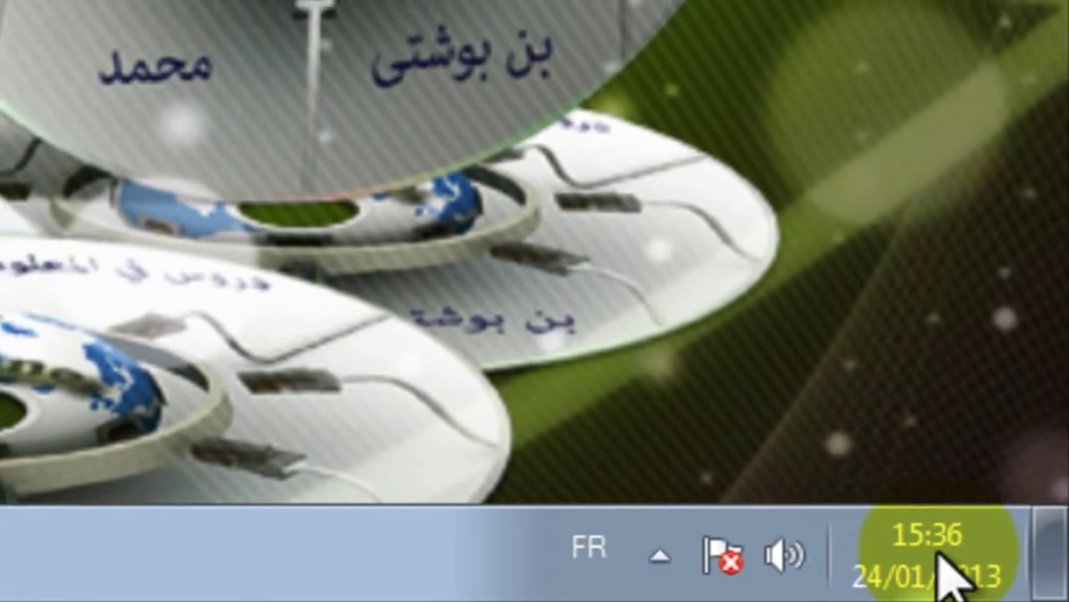
Step: Open the date and time settings from the system clock and reposition the Date et heure window on the desktop
left_click(940, 559)
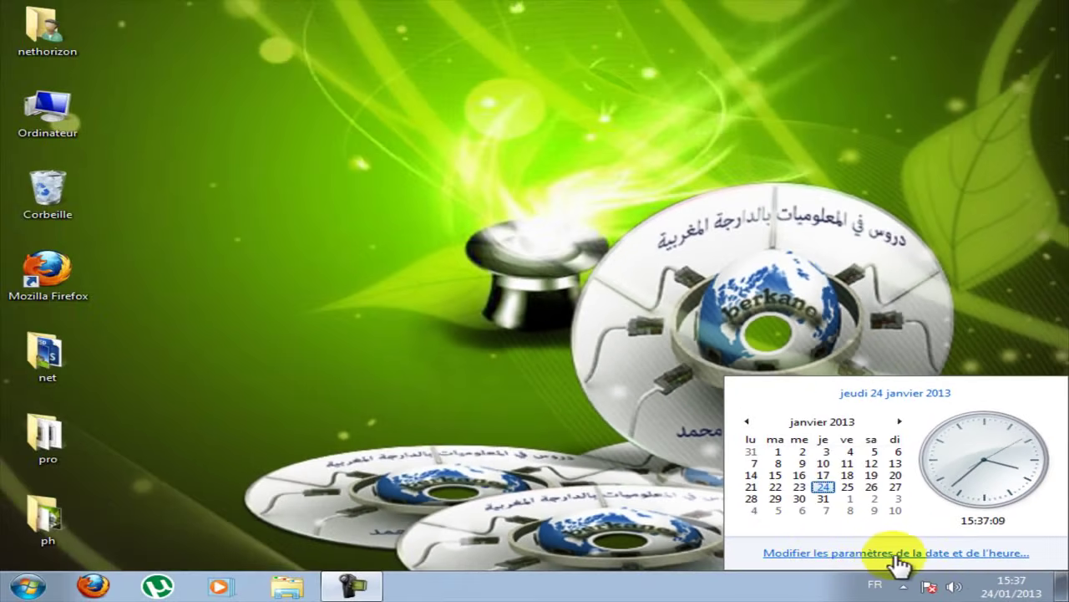
left_click(944, 555)
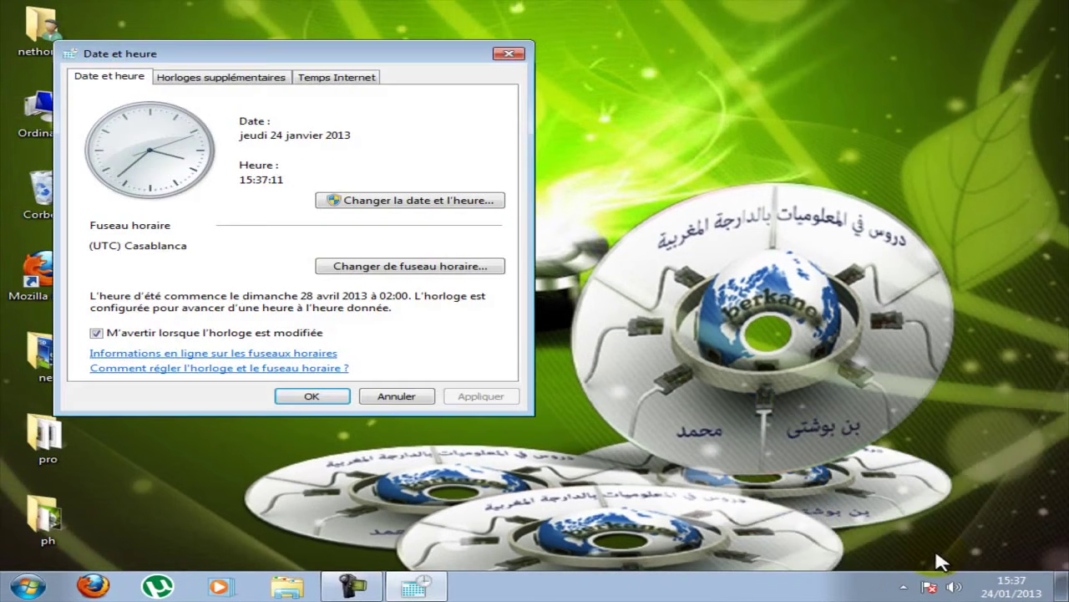
left_click_drag(371, 59, 666, 76)
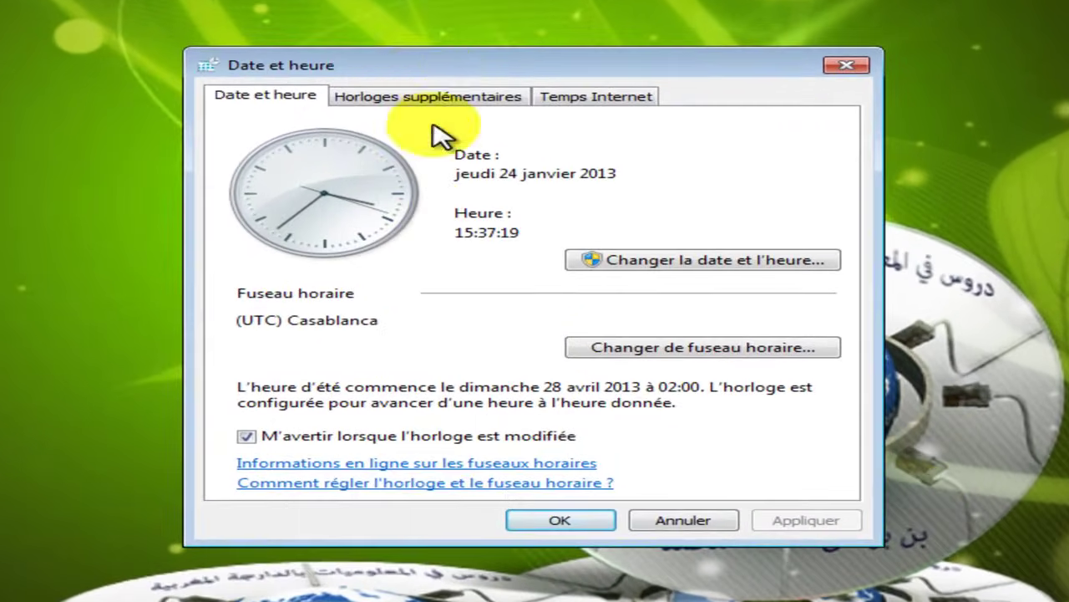
left_click_drag(432, 71, 423, 46)
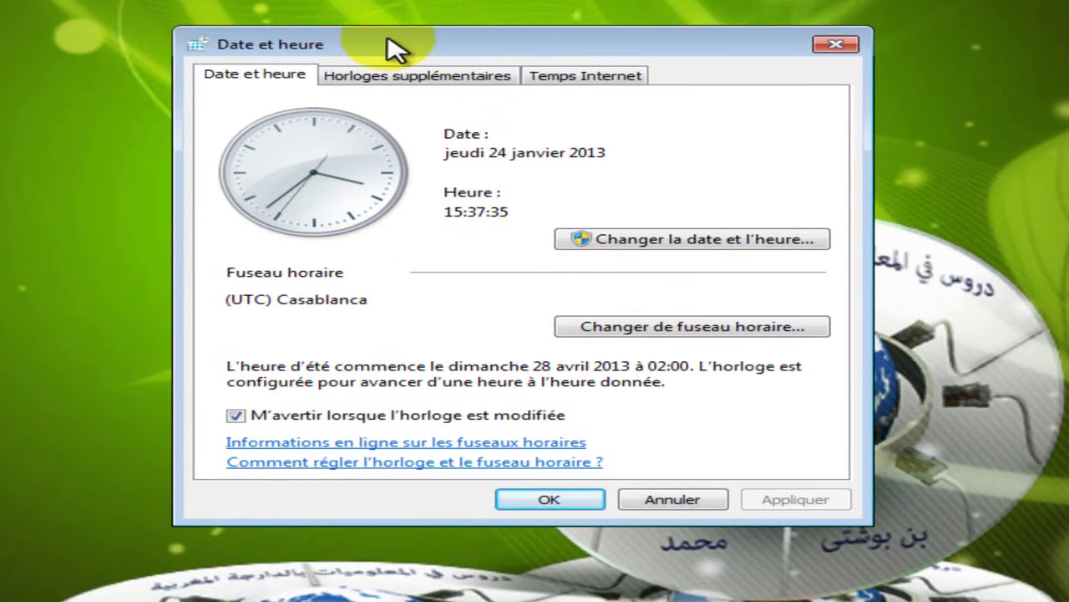
left_click_drag(393, 50, 460, 47)
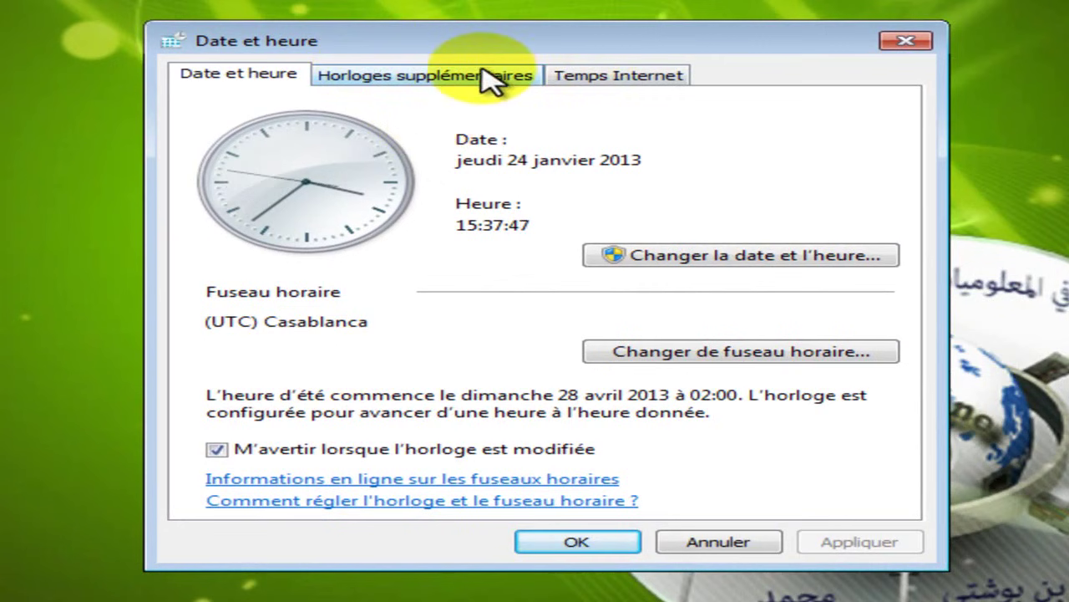
Step: Look through the Horloges supplémentaires and Temps Internet pages and return to the Date et heure page
left_click(335, 73)
left_click(639, 79)
left_click(424, 80)
left_click(218, 80)
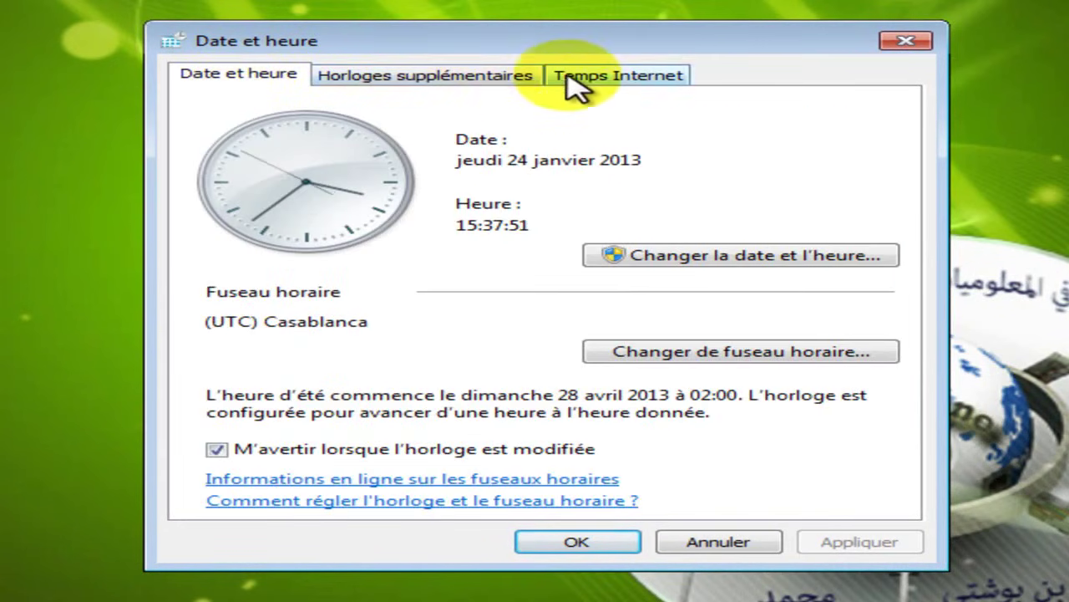
left_click(393, 80)
left_click(555, 80)
left_click(418, 76)
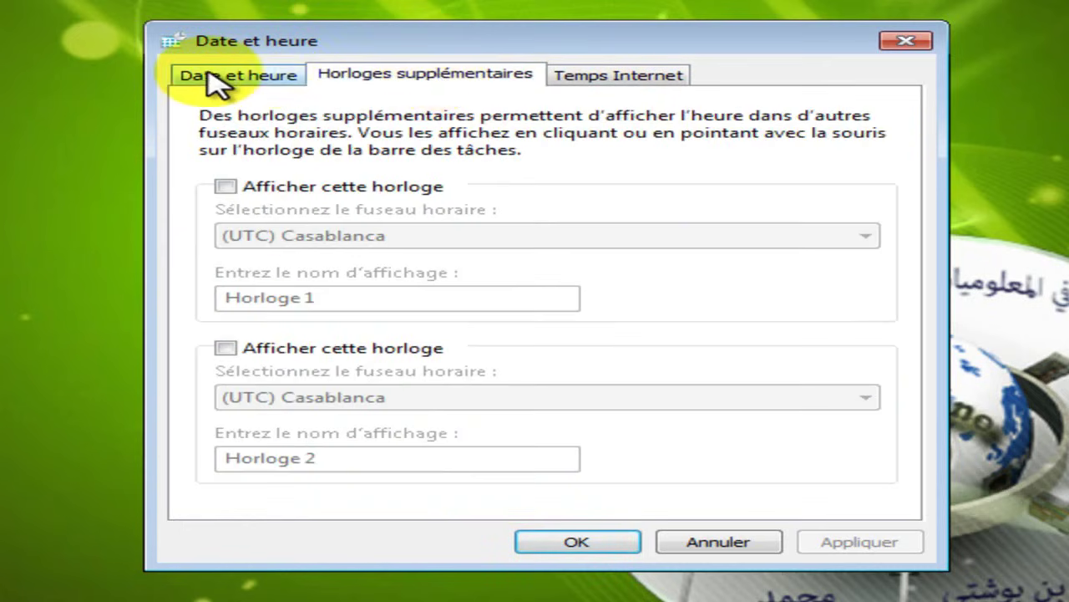
left_click(215, 79)
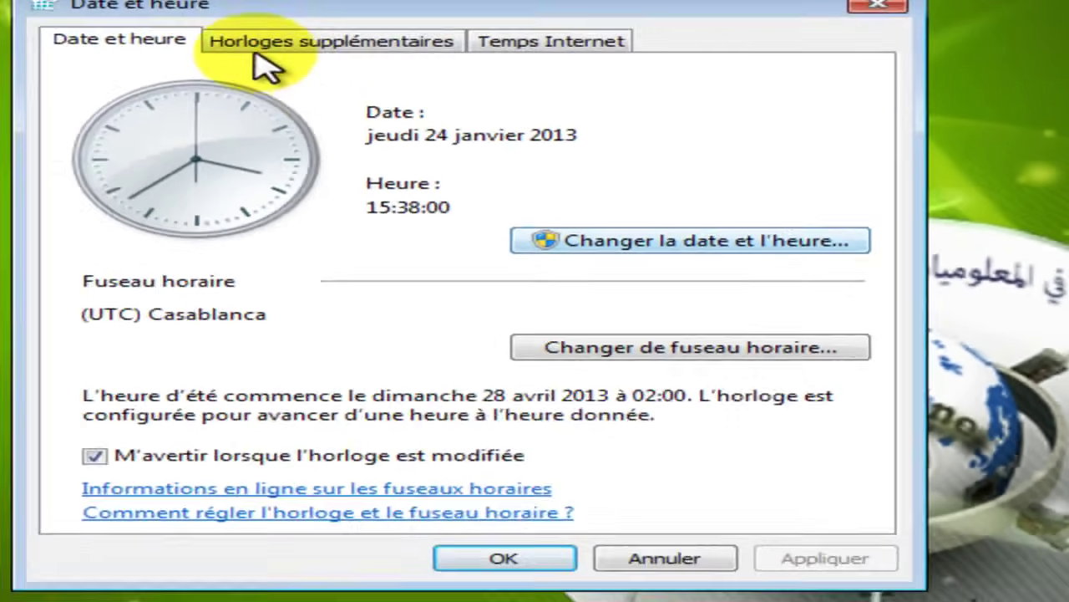
Step: Try showing the first additional clock, browse its time zone choices, and turn the clock off again
left_click(353, 72)
left_click(256, 167)
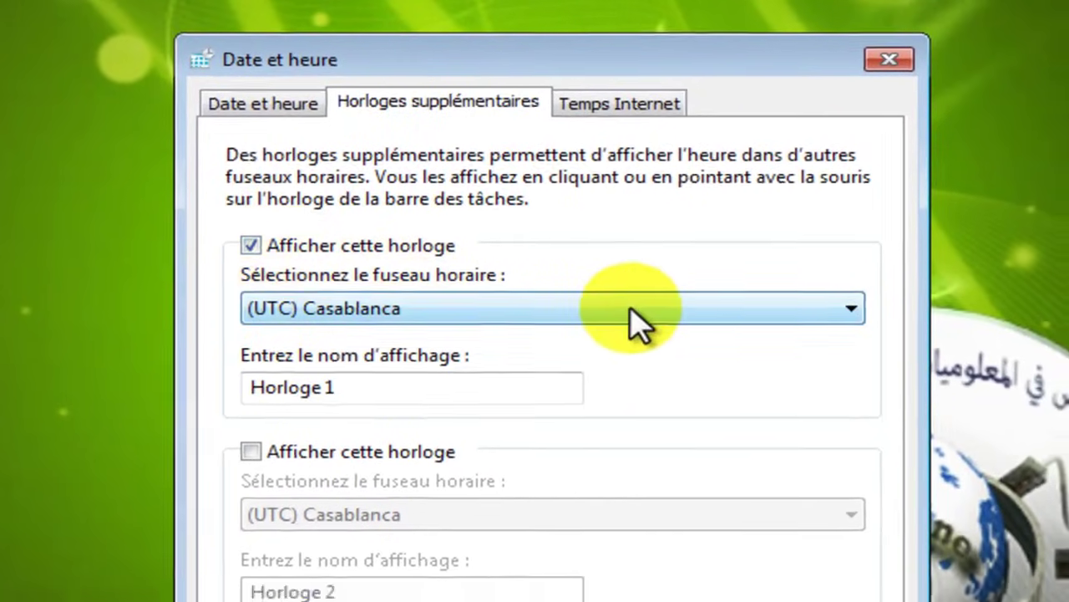
left_click(637, 324)
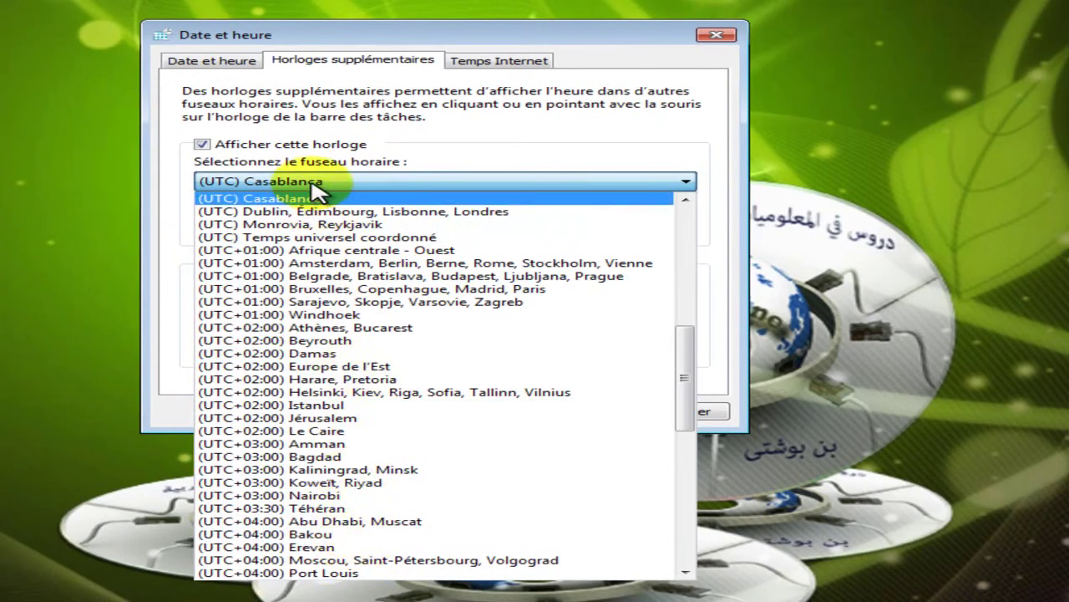
left_click(201, 145)
left_click(202, 145)
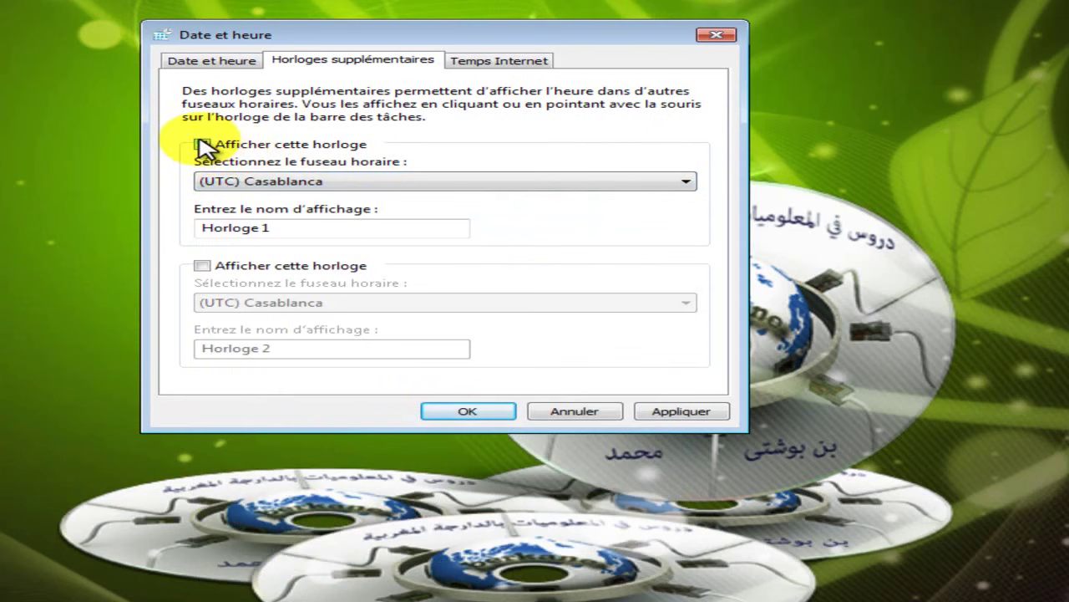
left_click(202, 144)
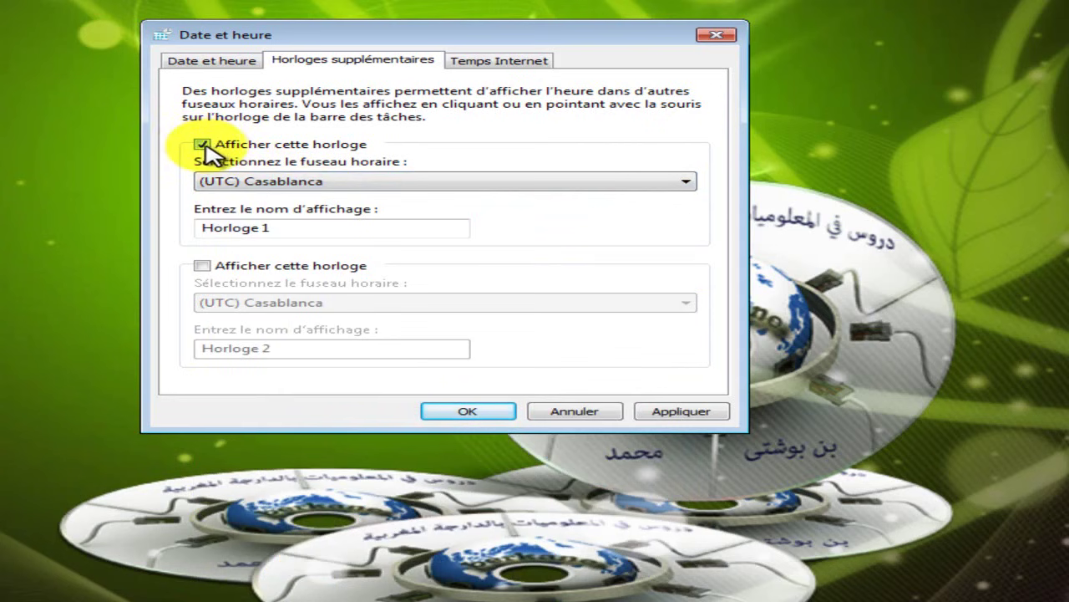
left_click(203, 147)
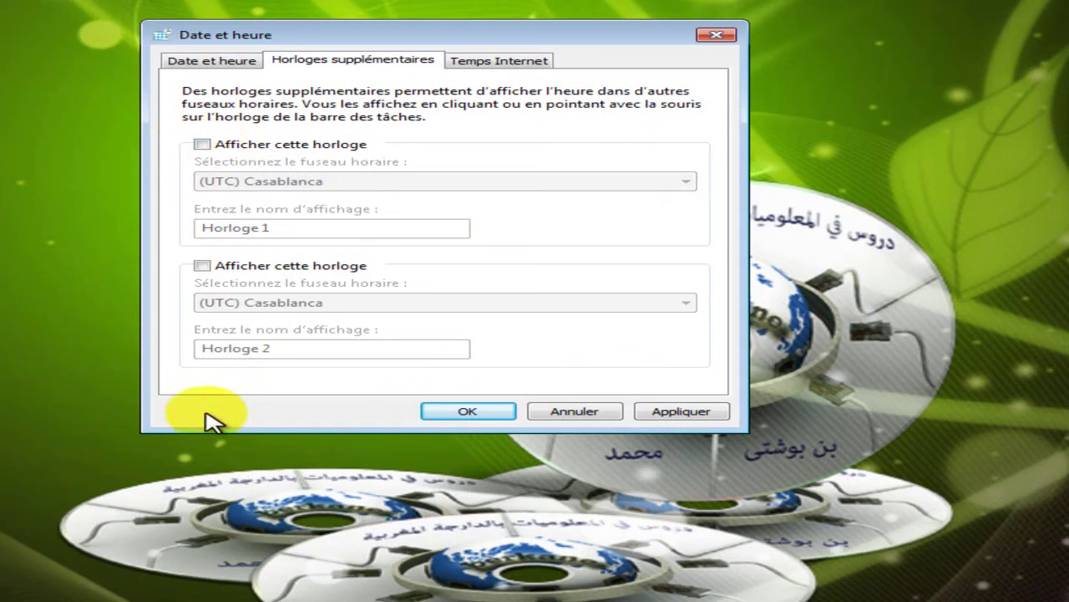
left_click(203, 147)
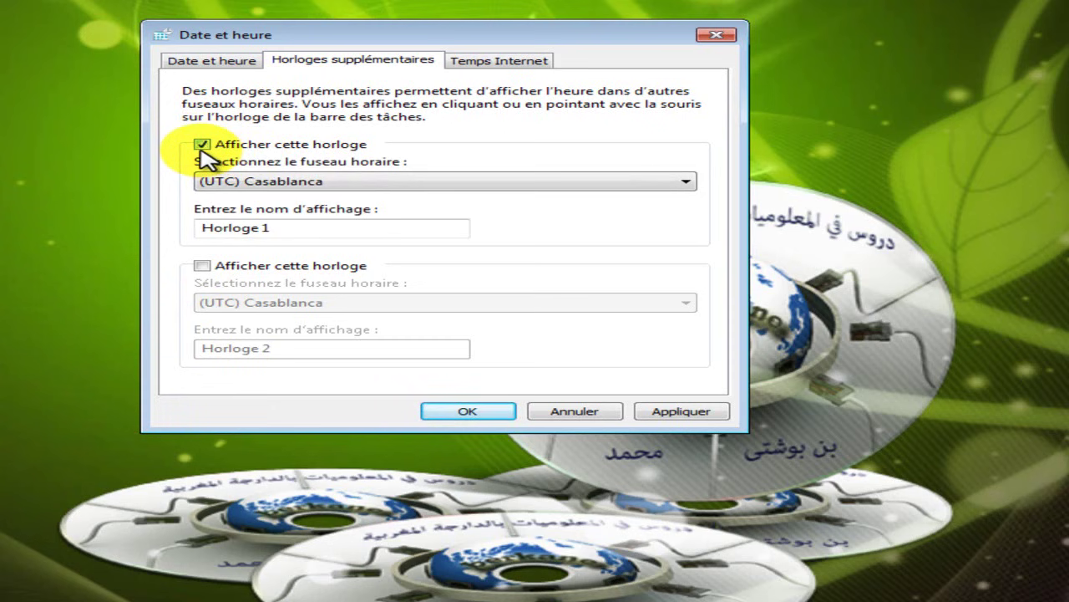
left_click(203, 147)
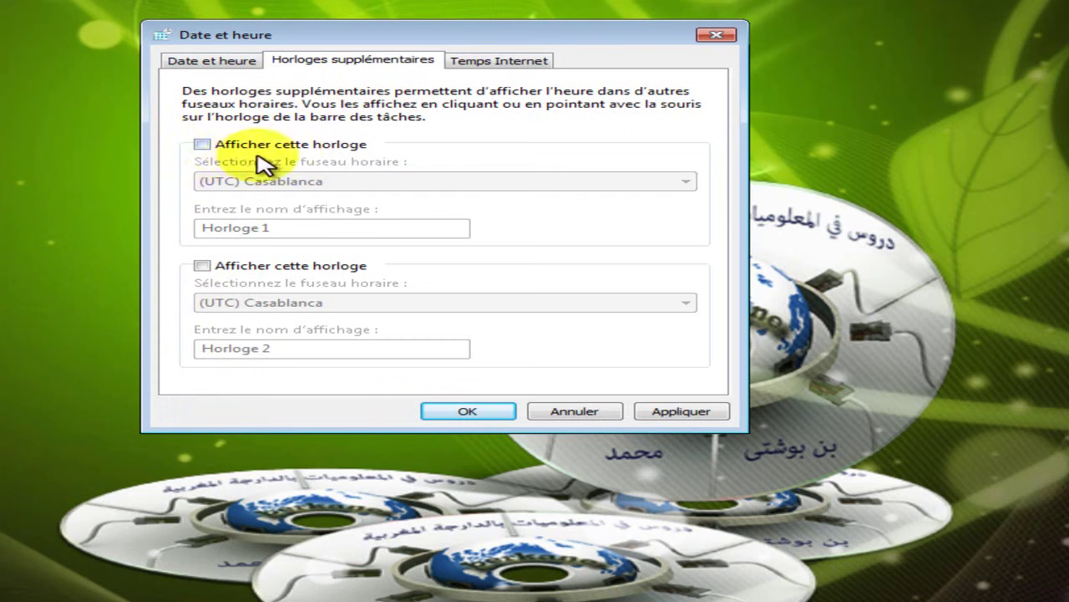
Step: View the Temps Internet page, return to Date et heure, and open the dialog for changing the date and time
left_click(500, 61)
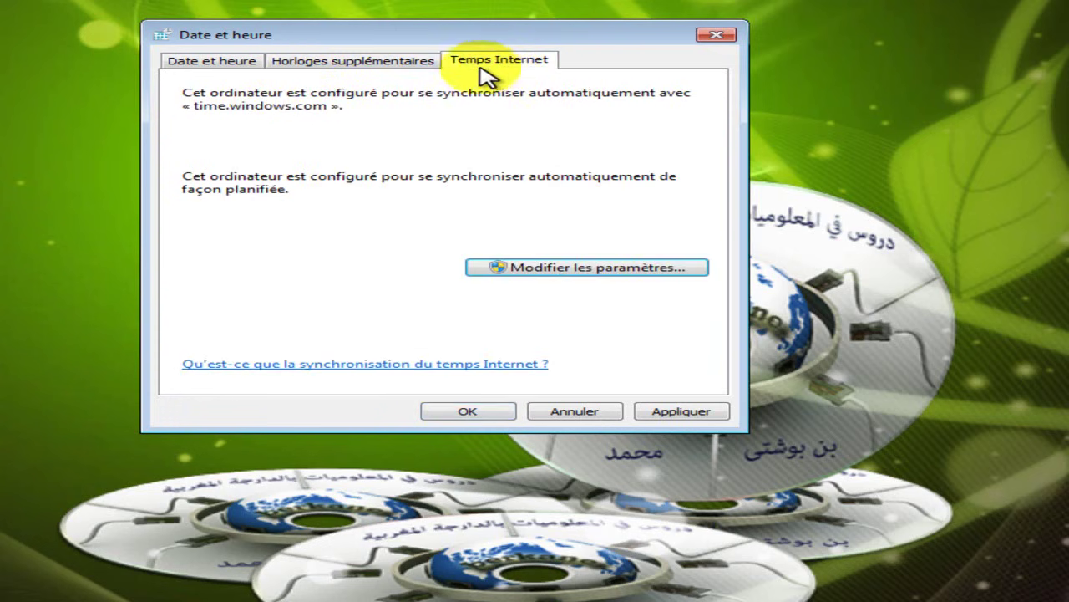
left_click(213, 63)
left_click_drag(266, 39, 278, 39)
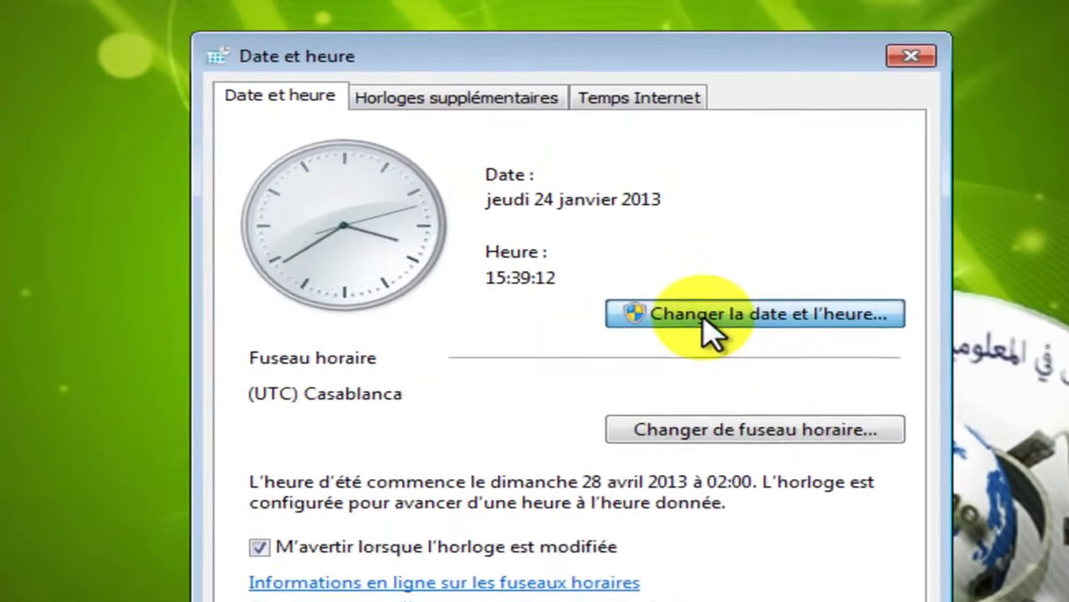
left_click(562, 198)
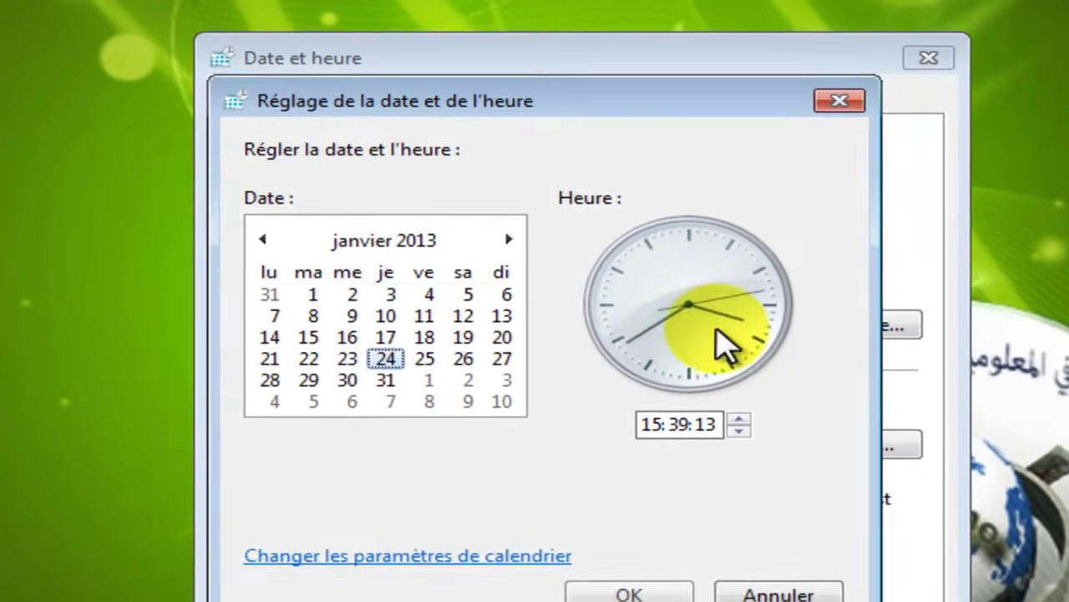
left_click_drag(576, 94, 589, 138)
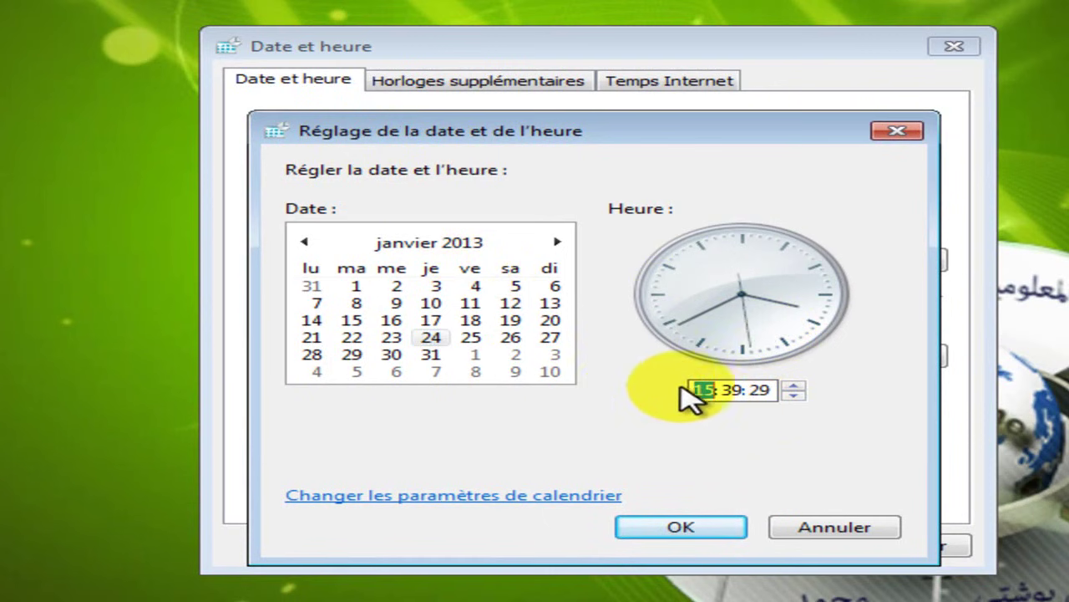
Step: Try changing the clock's hour to 14 and 16, and set it back to 15
left_click(797, 397)
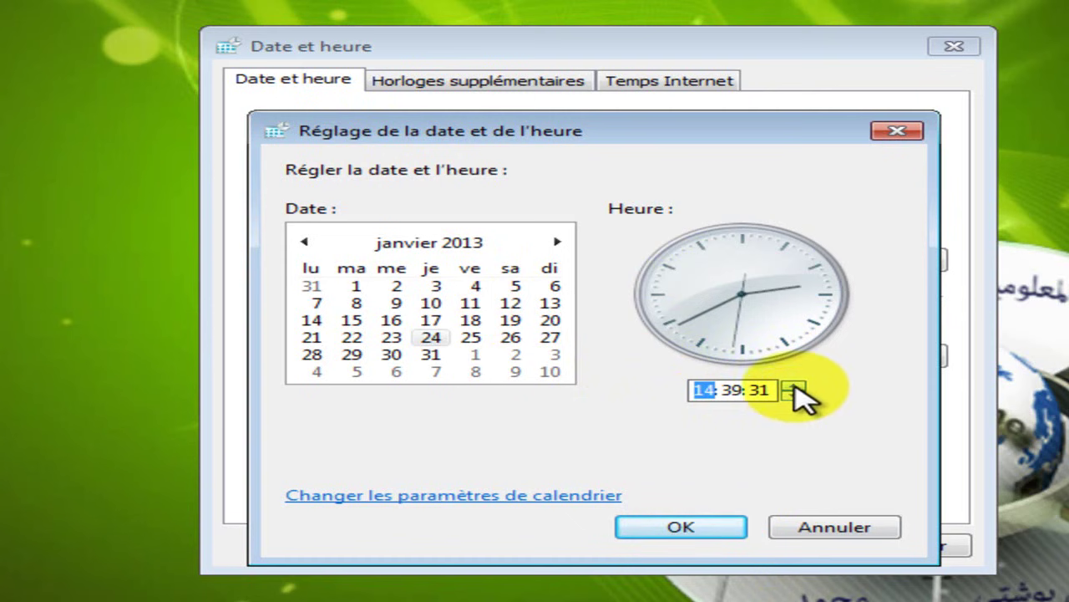
left_click(796, 386)
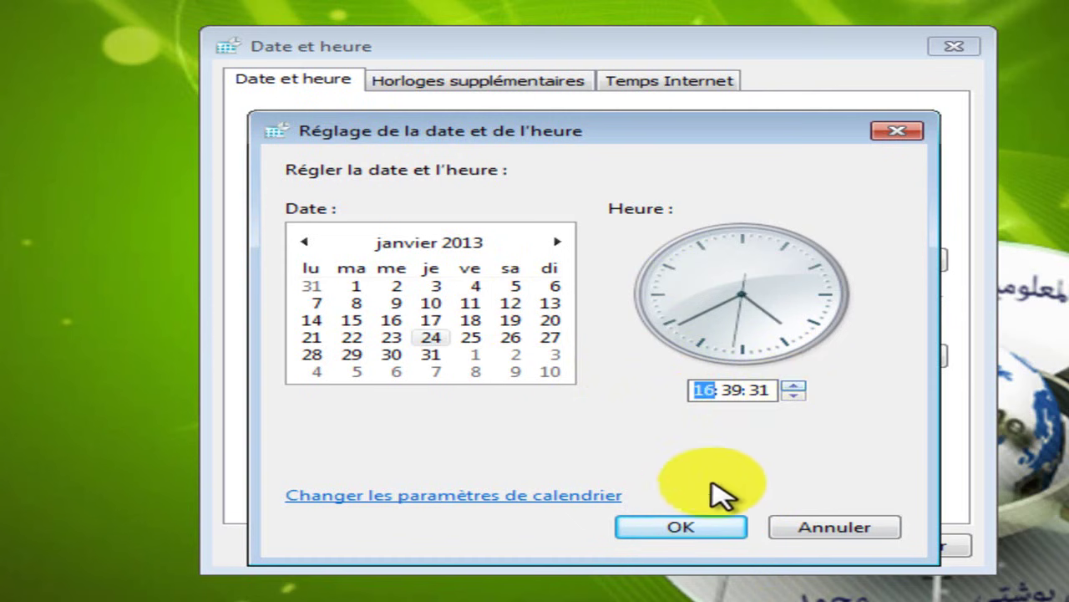
left_click(797, 396)
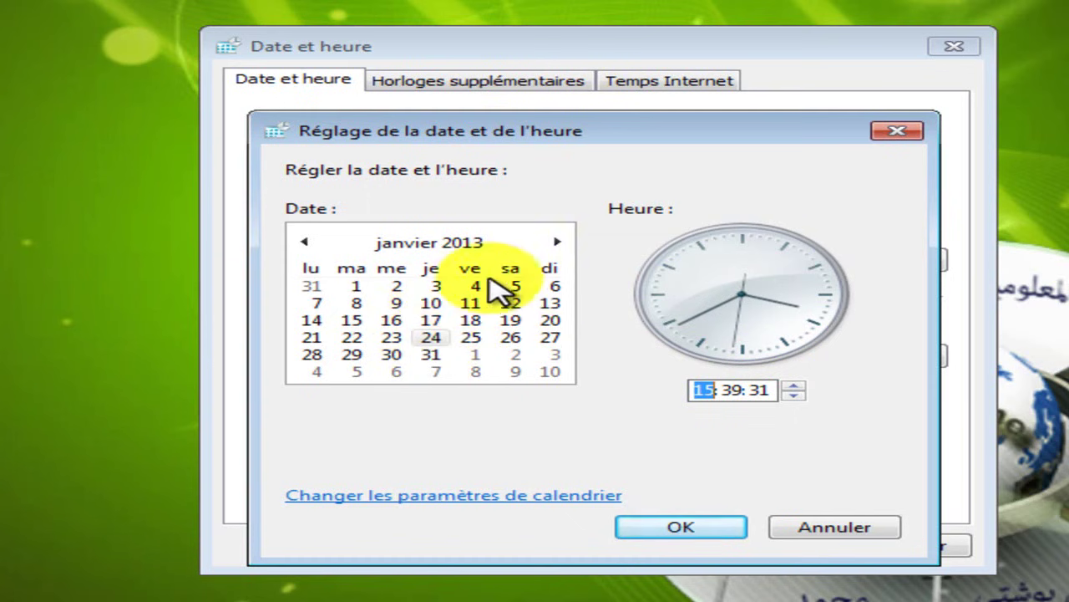
Step: Try picking 18 January 2013 as the date, and page the calendar forward to février and back to janvier
left_click(483, 320)
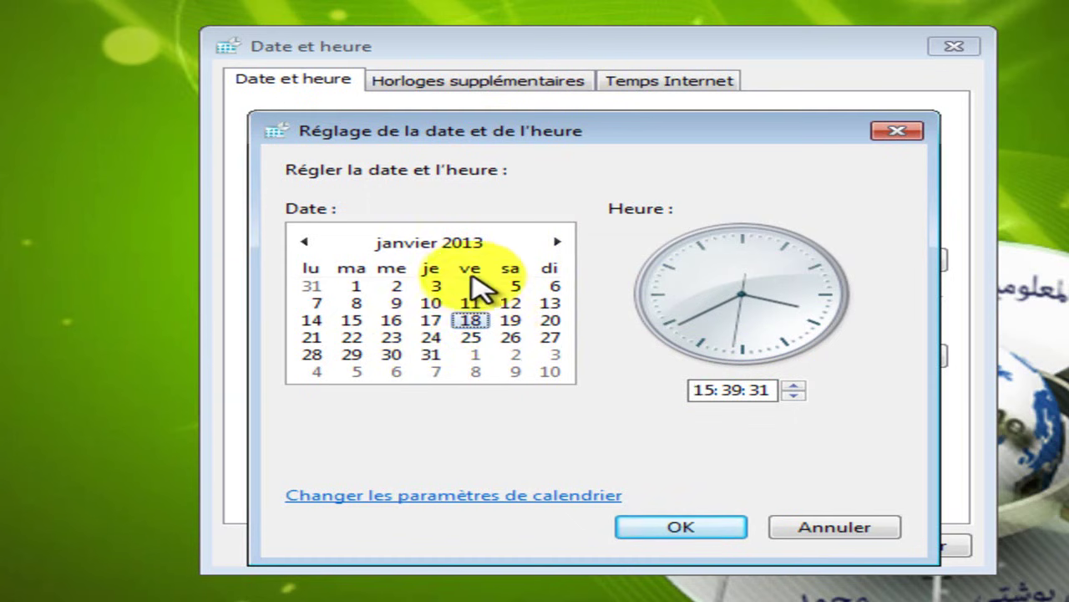
left_click(558, 243)
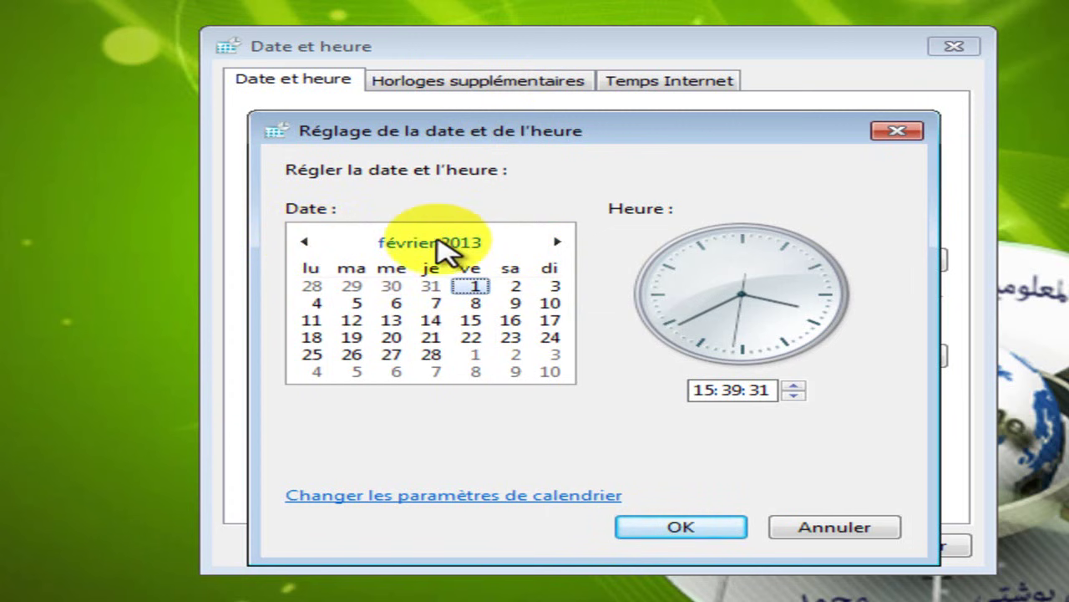
left_click(302, 242)
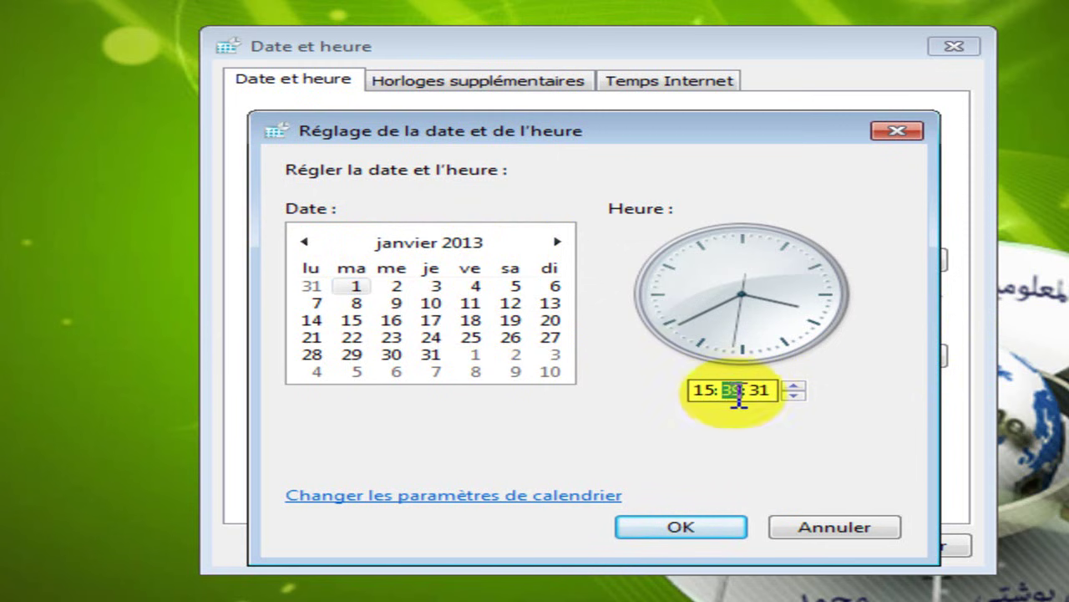
Step: Try lowering the minutes of the clock to 24
left_click(794, 395)
left_click(794, 396)
left_click(794, 395)
left_click(794, 395)
left_click(794, 395)
left_click(794, 395)
left_click(793, 395)
left_click(794, 395)
left_click(794, 395)
left_click(794, 396)
left_click(794, 395)
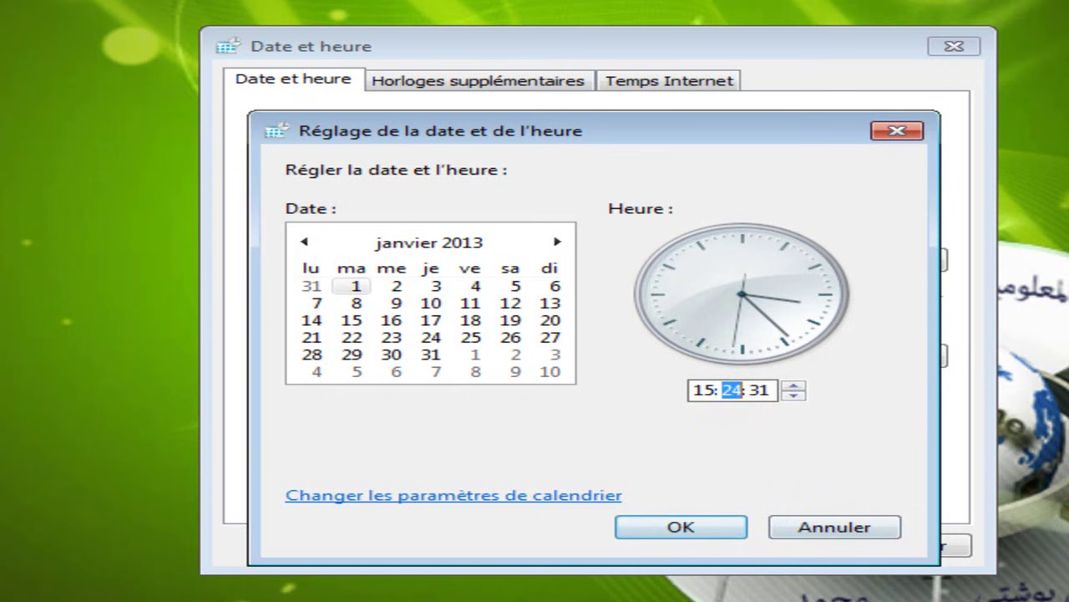
Step: Discard the date and time changes and close the Date et heure window
left_click(856, 537)
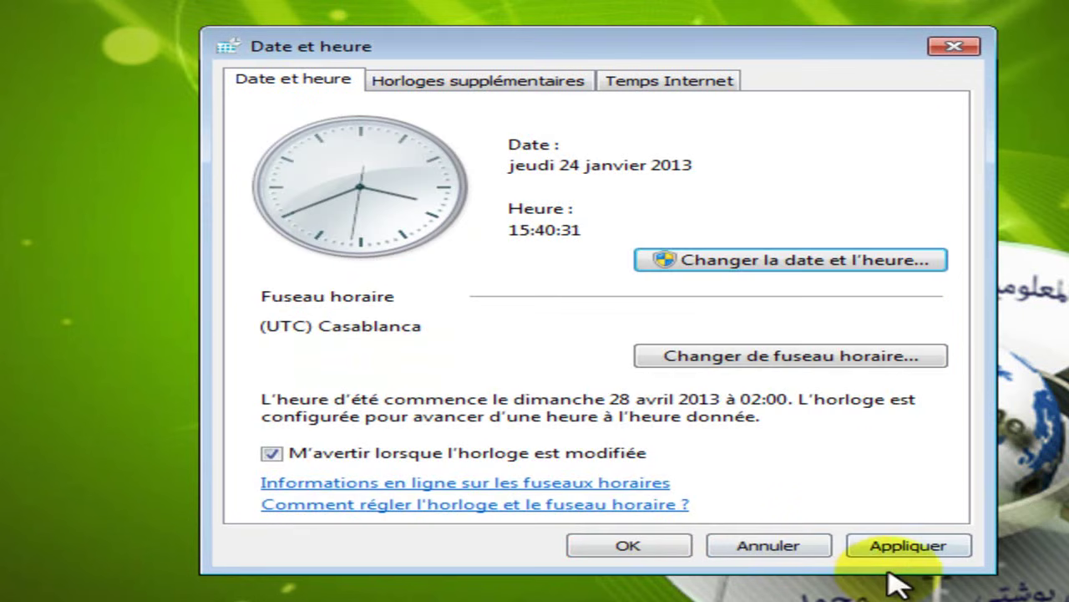
left_click(901, 548)
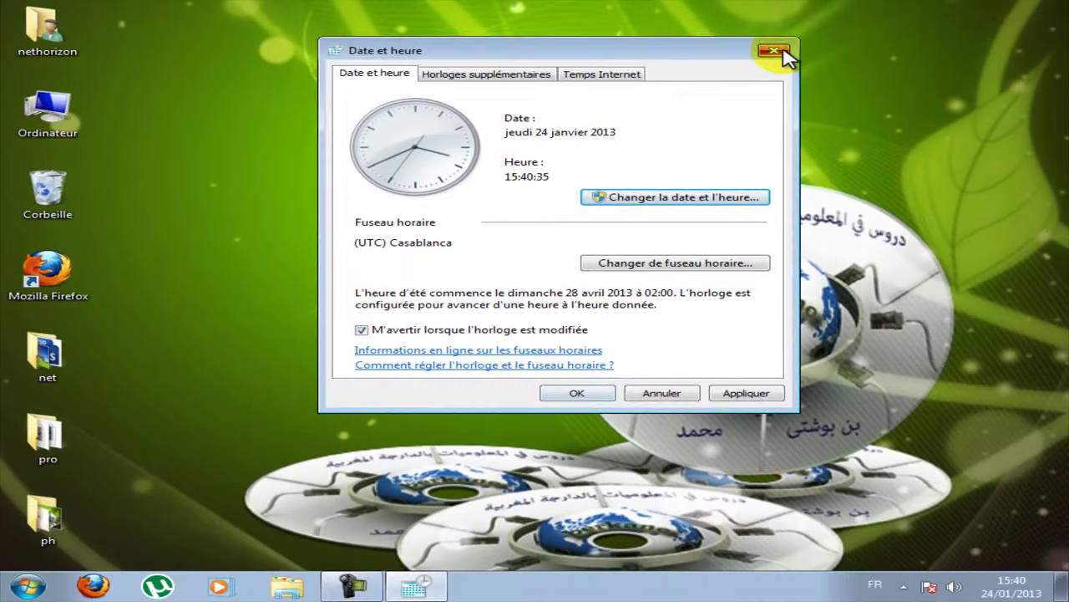
left_click(784, 50)
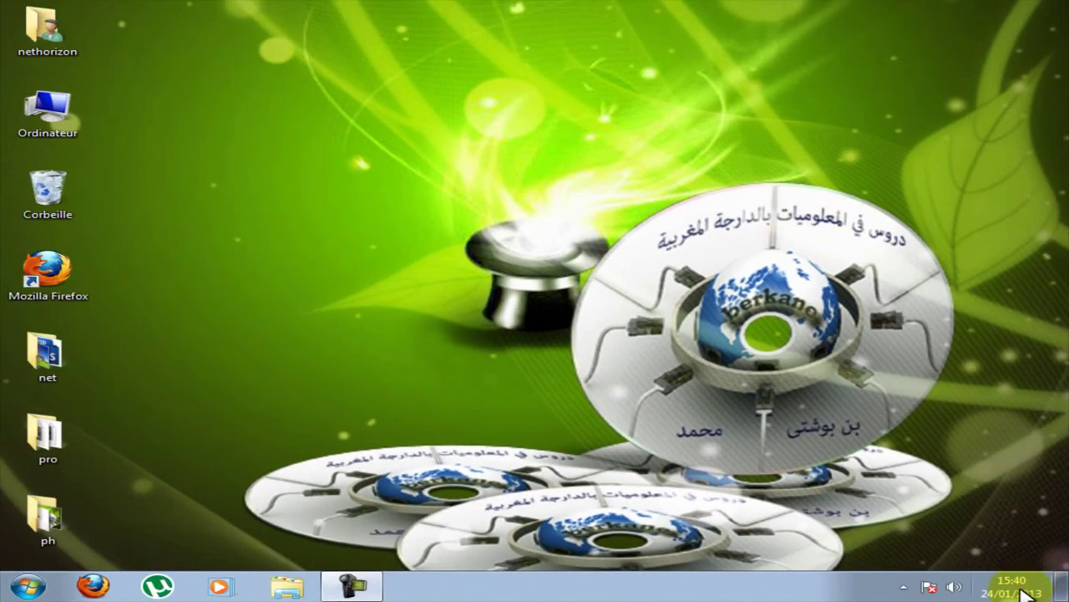
Step: Open the speaker volume control, try moving the level, and set it back to maximum
mouse_move(1021, 589)
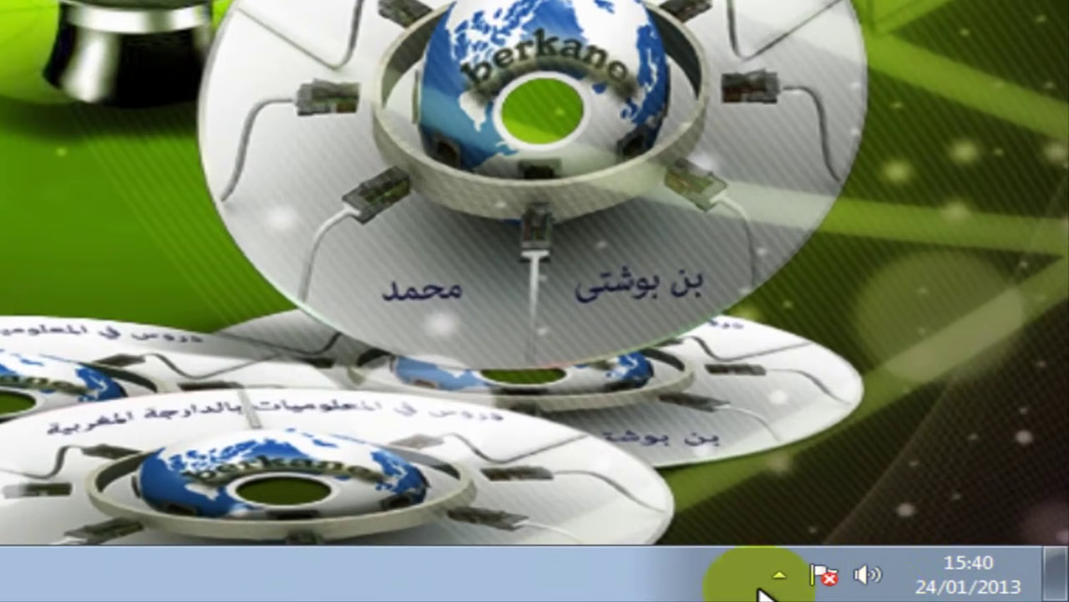
left_click(866, 573)
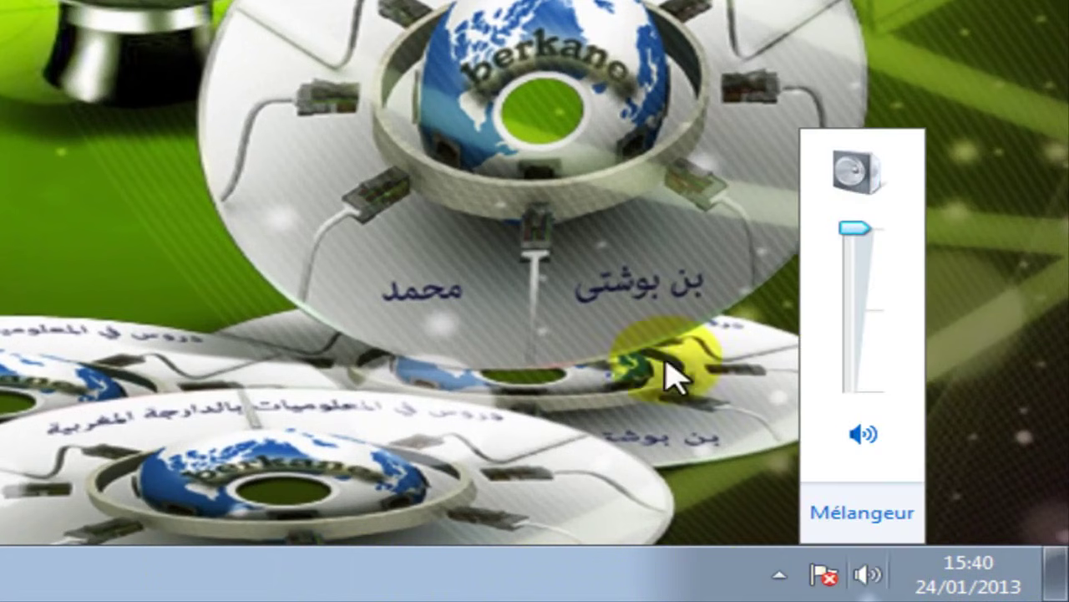
left_click(510, 279)
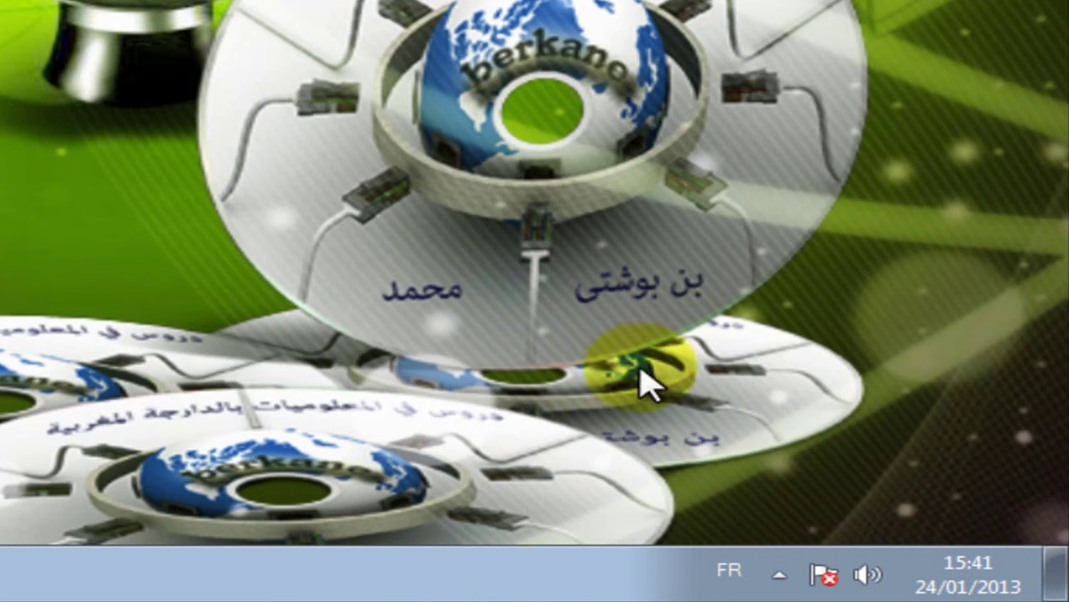
left_click(869, 575)
mouse_move(852, 229)
left_mouse_down()
mouse_move(852, 327)
mouse_move(830, 318)
mouse_move(858, 376)
mouse_move(859, 222)
left_mouse_up()
left_click(564, 224)
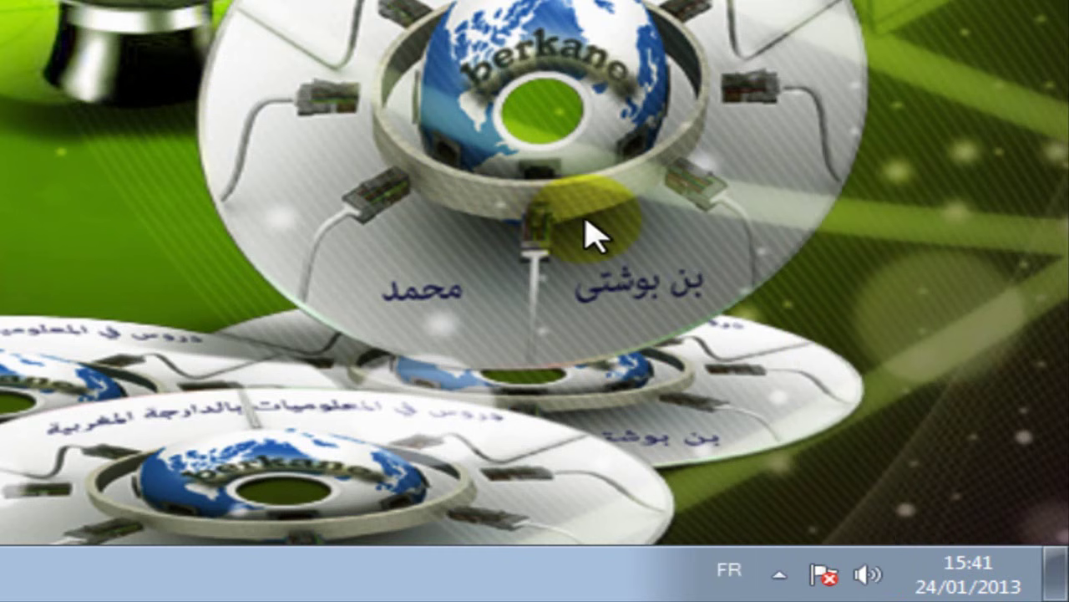
left_click(869, 575)
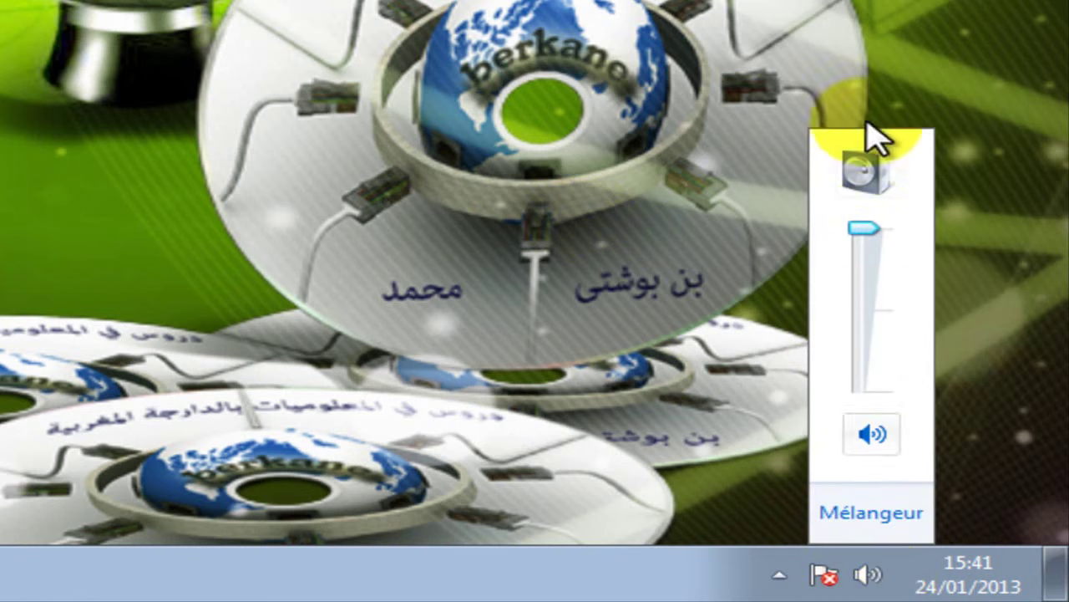
left_click_drag(860, 327, 871, 227)
left_click(597, 203)
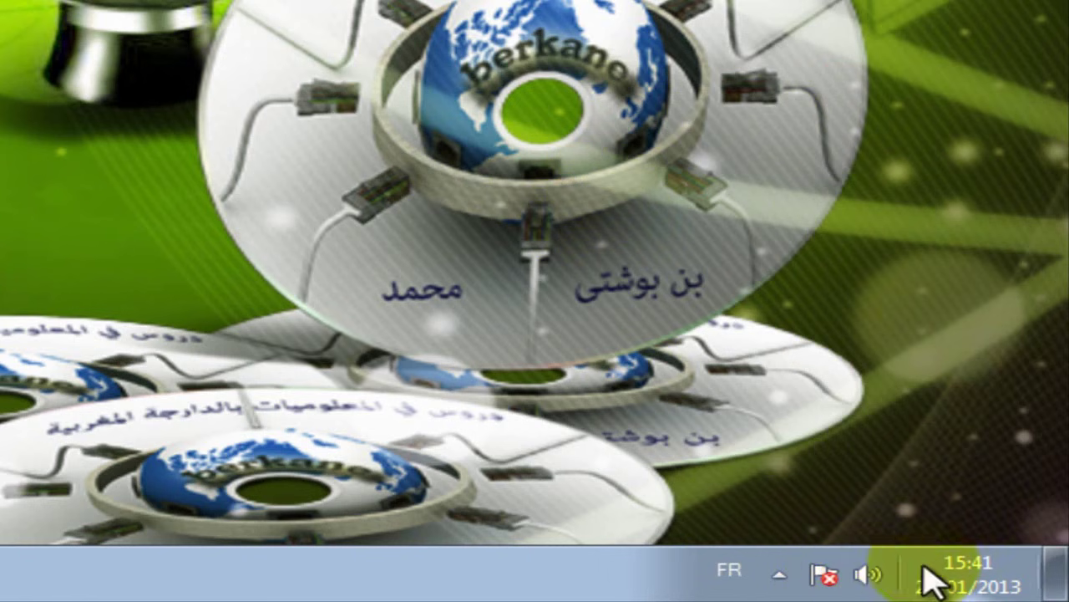
Step: Open and close the Start menu, and view the hidden notification icons
key("super")
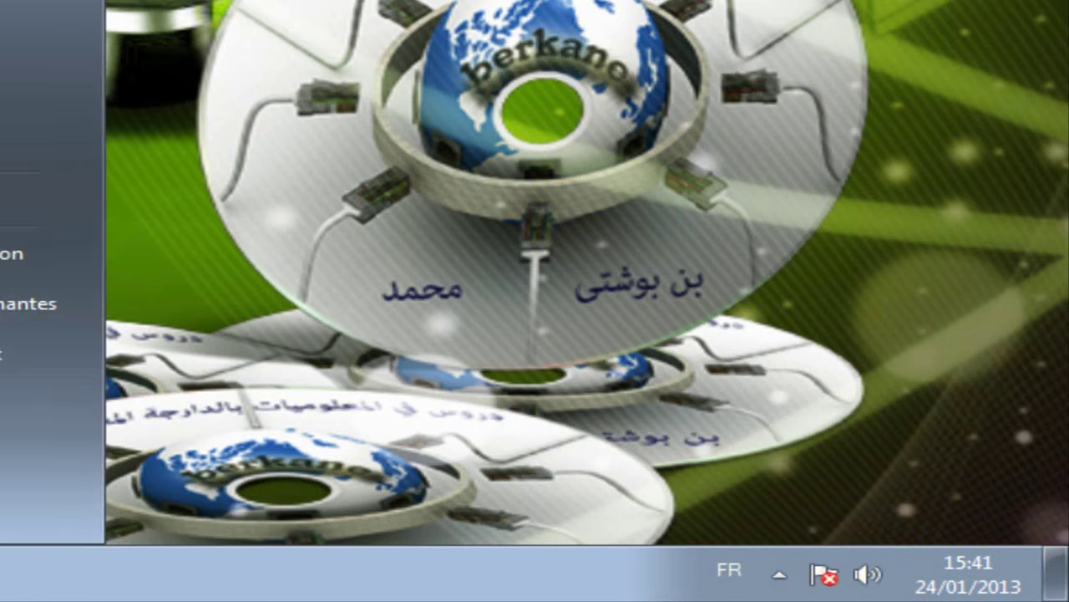
left_click(279, 276)
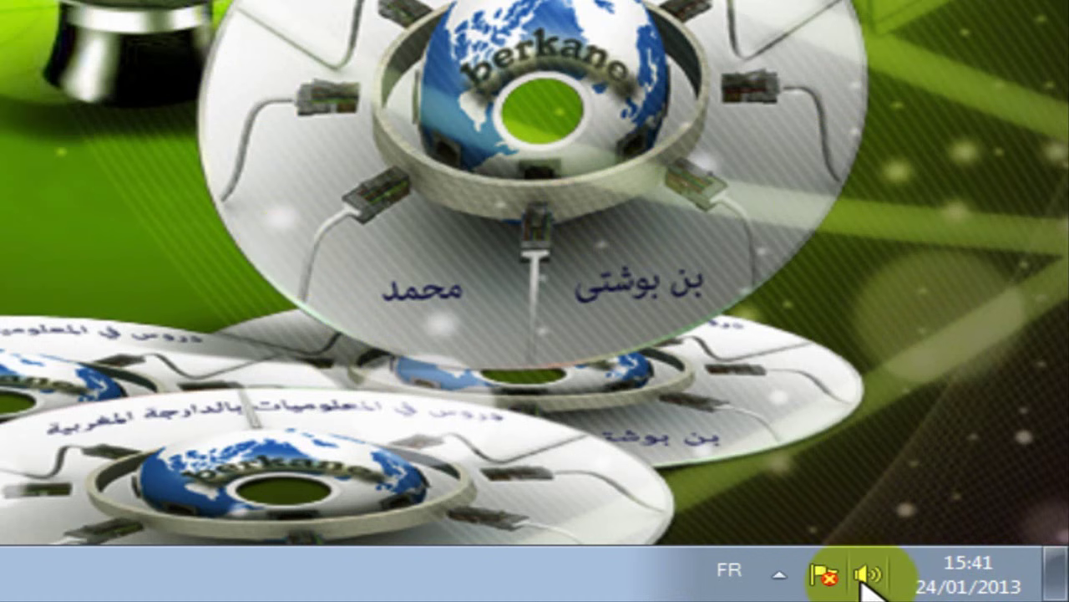
left_click(779, 575)
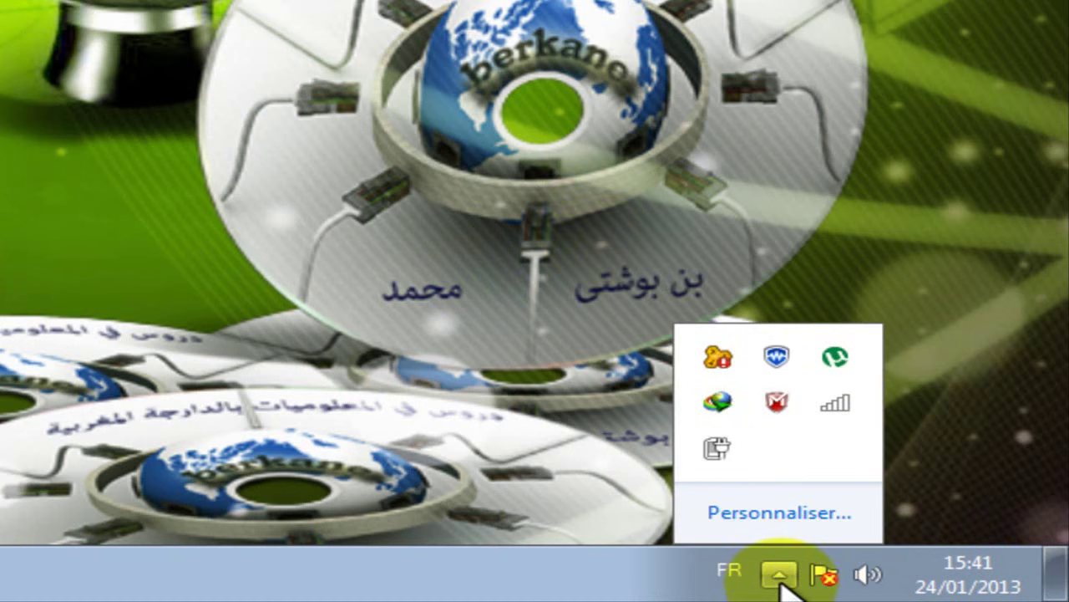
left_click(780, 580)
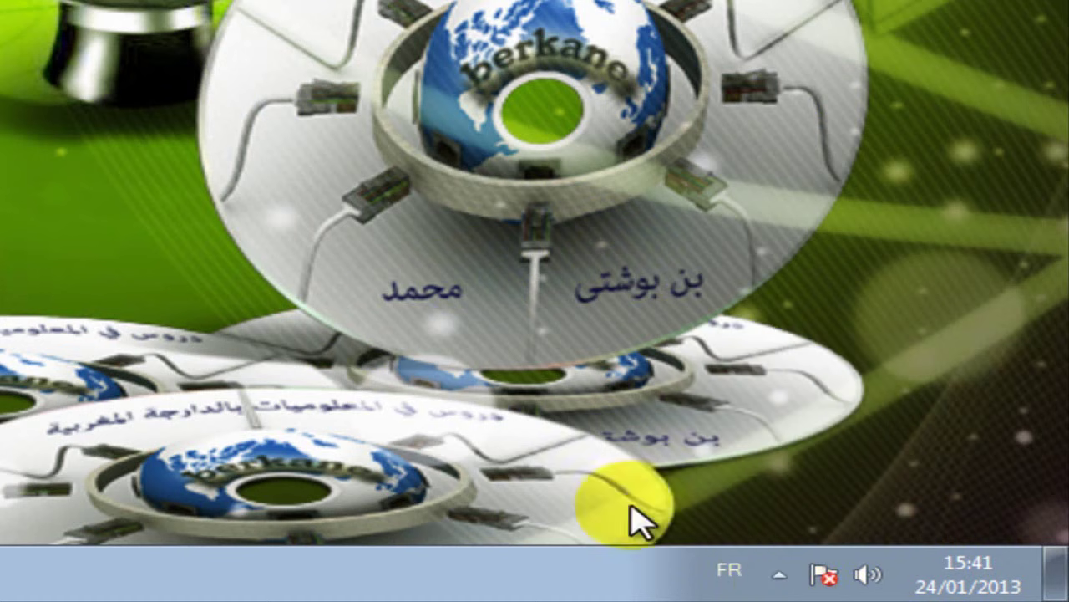
Step: View the input language choices, try switching to Arabe (Maroc), and switch back to Français (France)
left_click(730, 572)
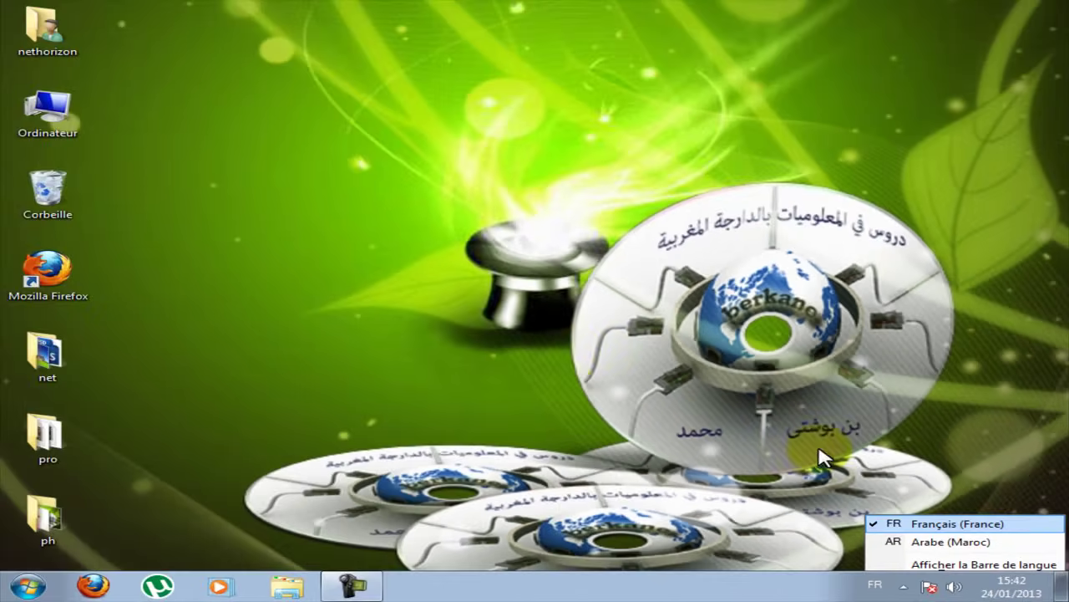
left_click(874, 585)
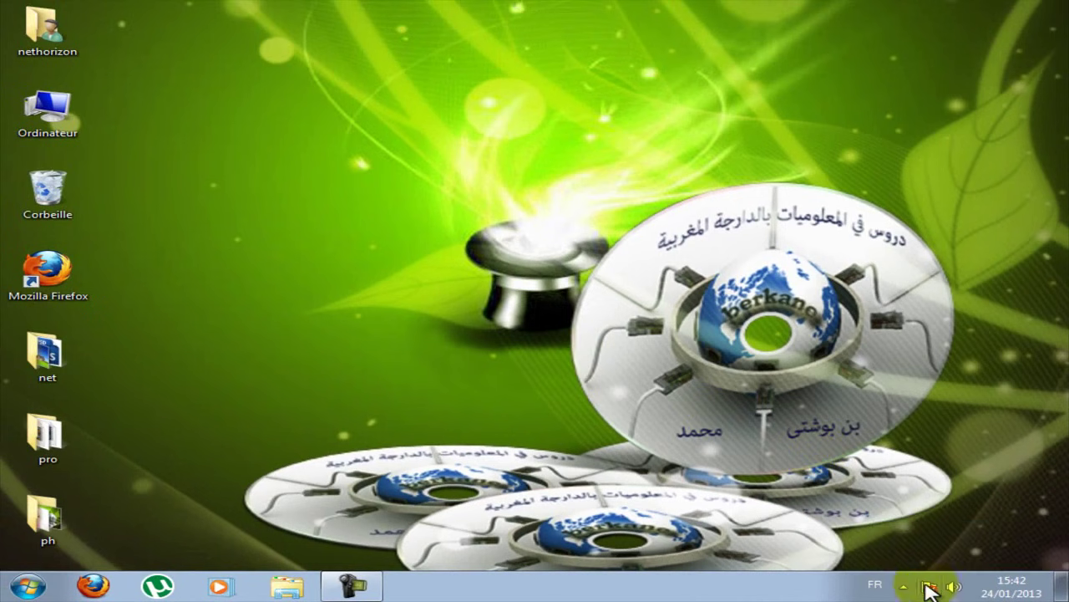
left_click(874, 585)
left_click(904, 543)
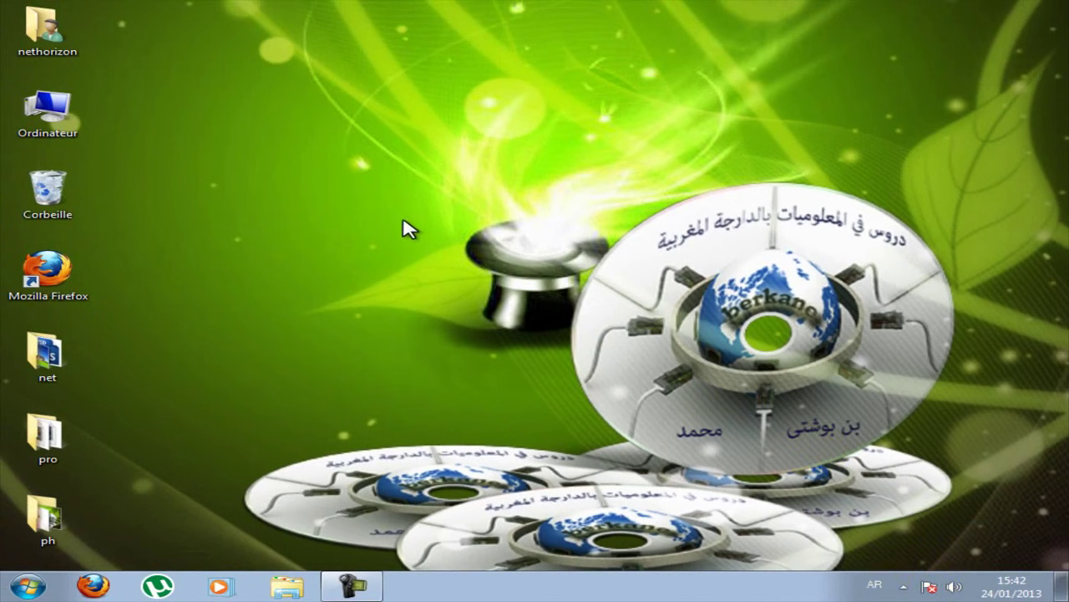
left_click(873, 586)
left_click(892, 520)
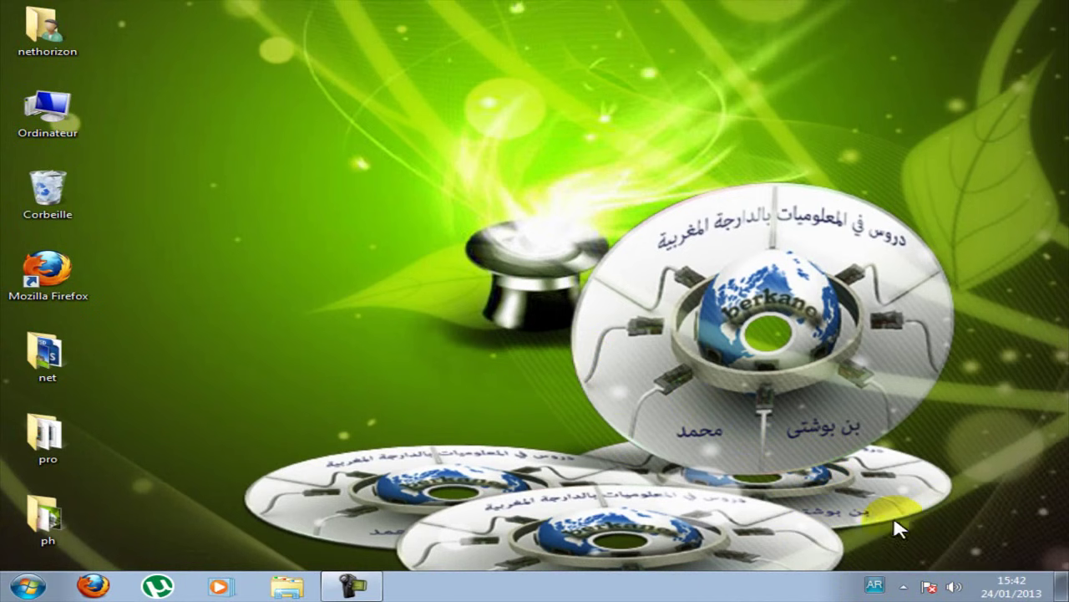
Step: Review the input language list again, try Arabe (Maroc) once more, and return to Français (France)
left_click(875, 584)
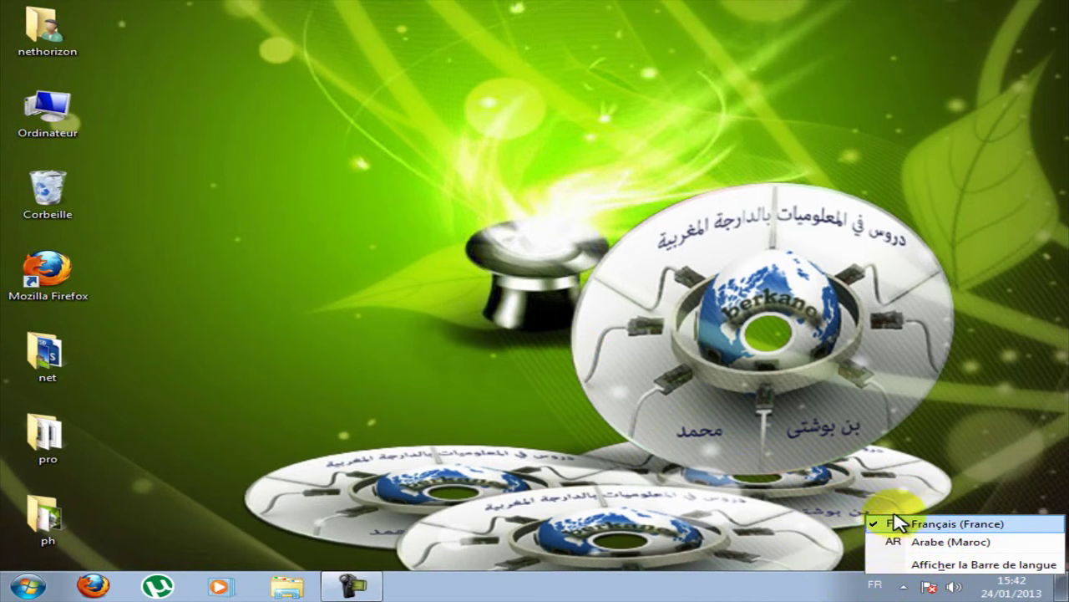
left_click(777, 510)
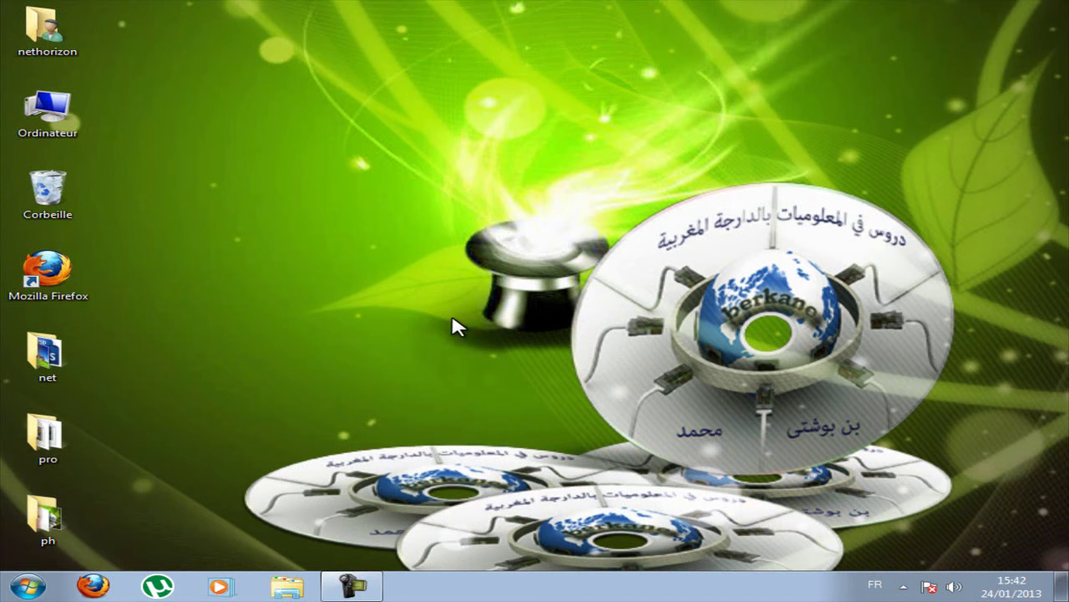
left_click(875, 584)
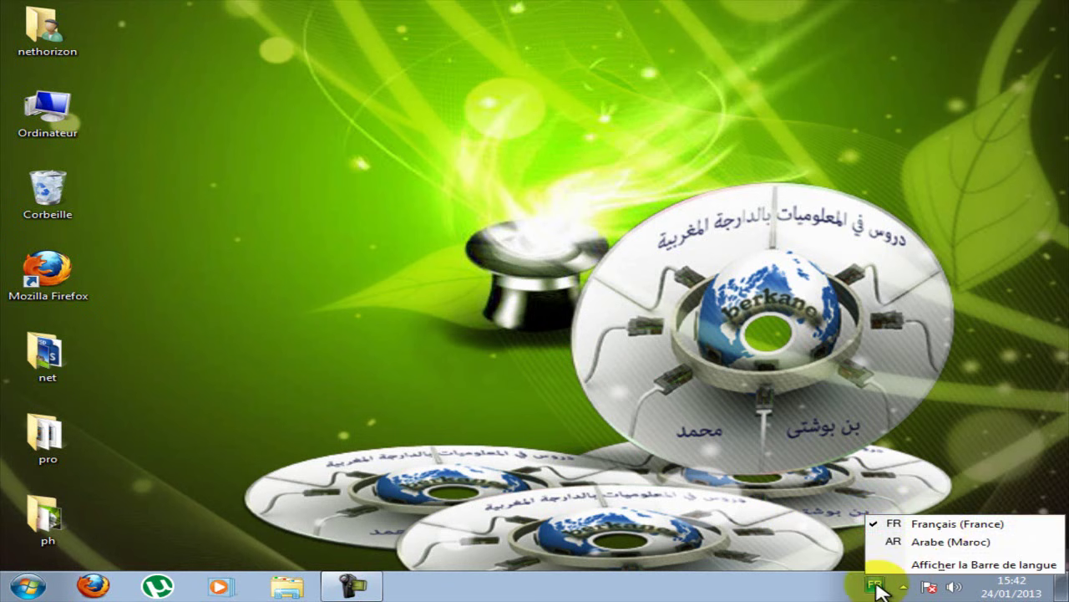
left_click(929, 542)
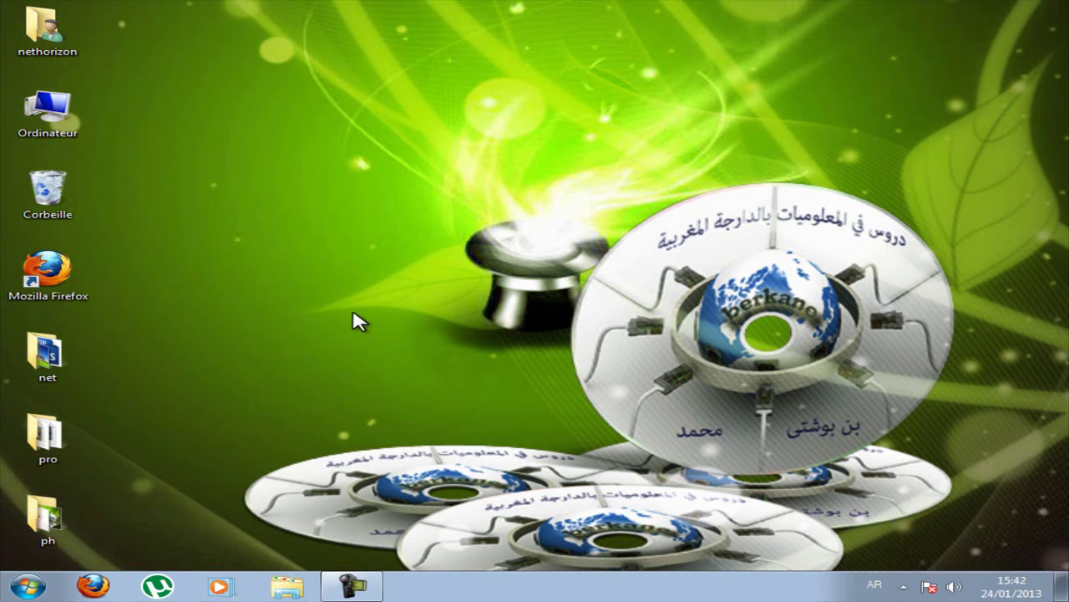
left_click(875, 584)
left_click(904, 524)
Step: Create a new Microsoft Office Word document on the desktop, keep its default name, and open it in Word
right_click(366, 220)
left_click(375, 149)
right_click(323, 313)
mouse_move(401, 444)
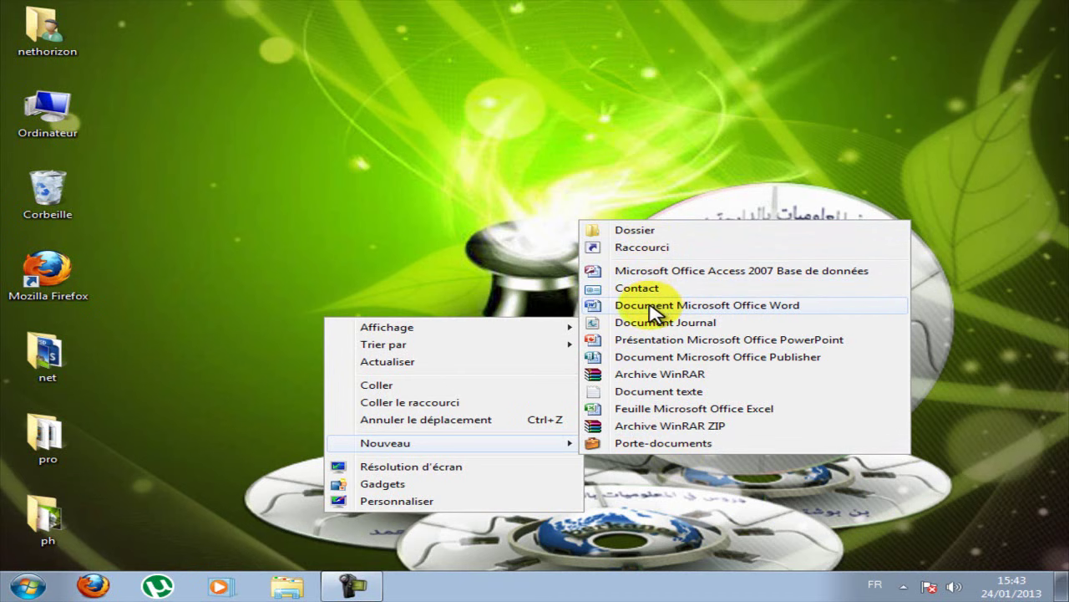
left_click(752, 306)
left_click(359, 342)
double_click(359, 346)
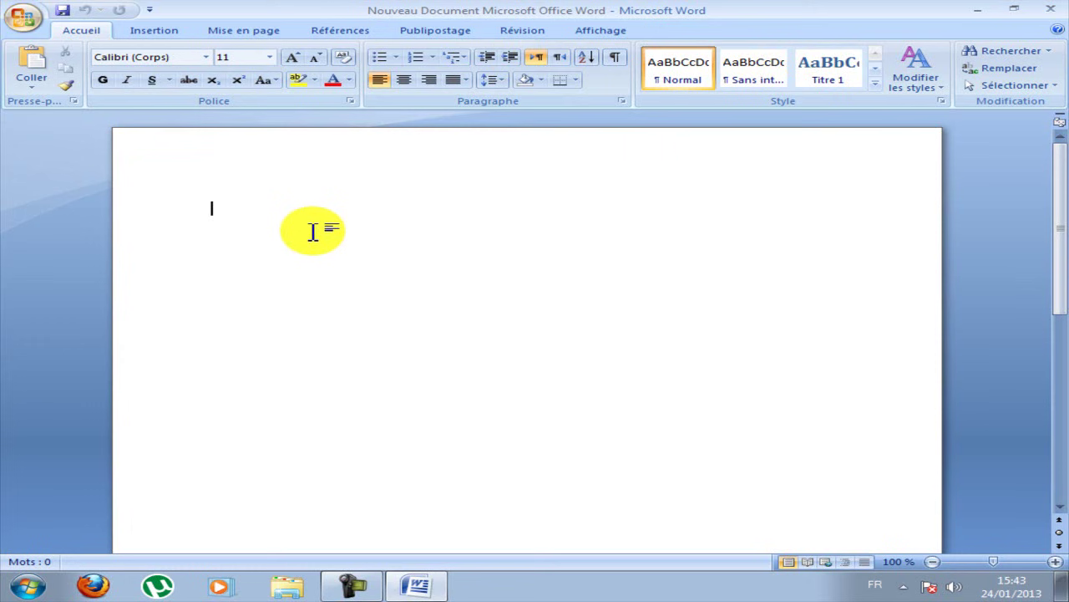
Step: Write "Maroc berkane" in the blank document and widen the gap between the two words
type("aroc")
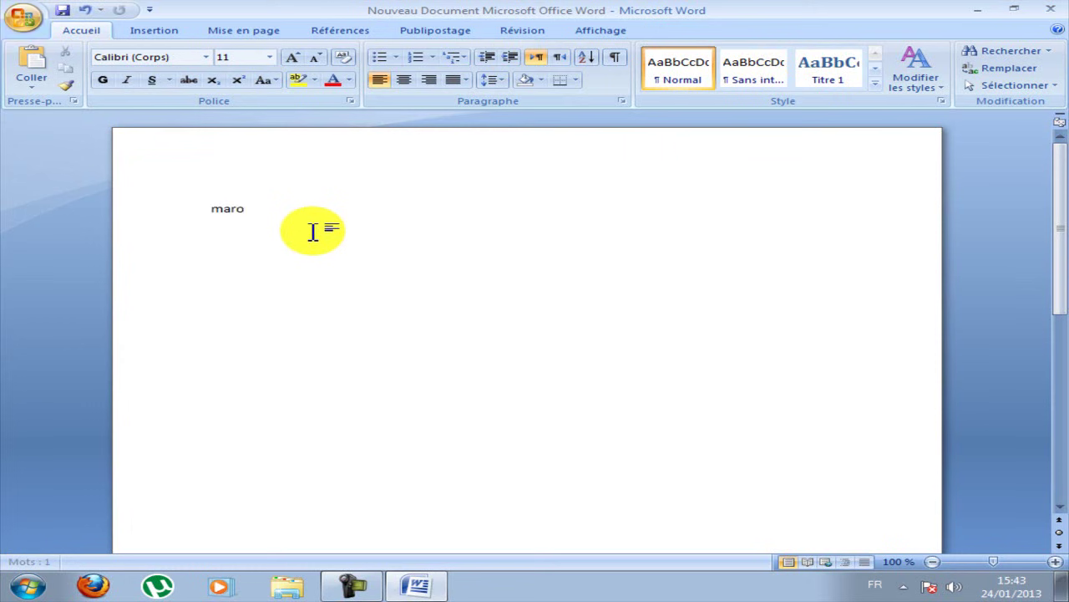
type(" berl")
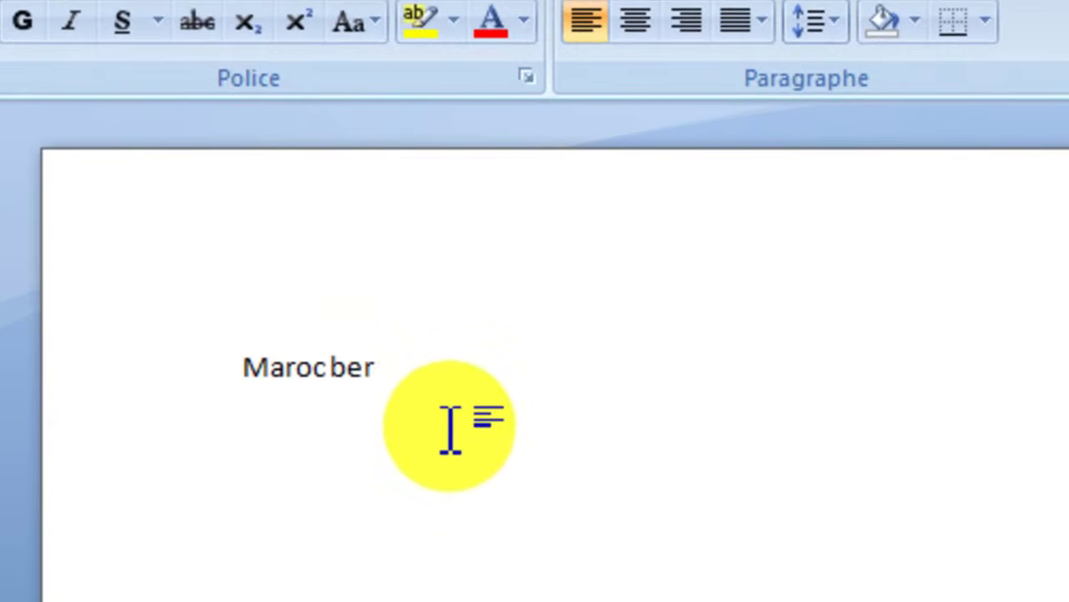
key("BackSpace")
type("kane")
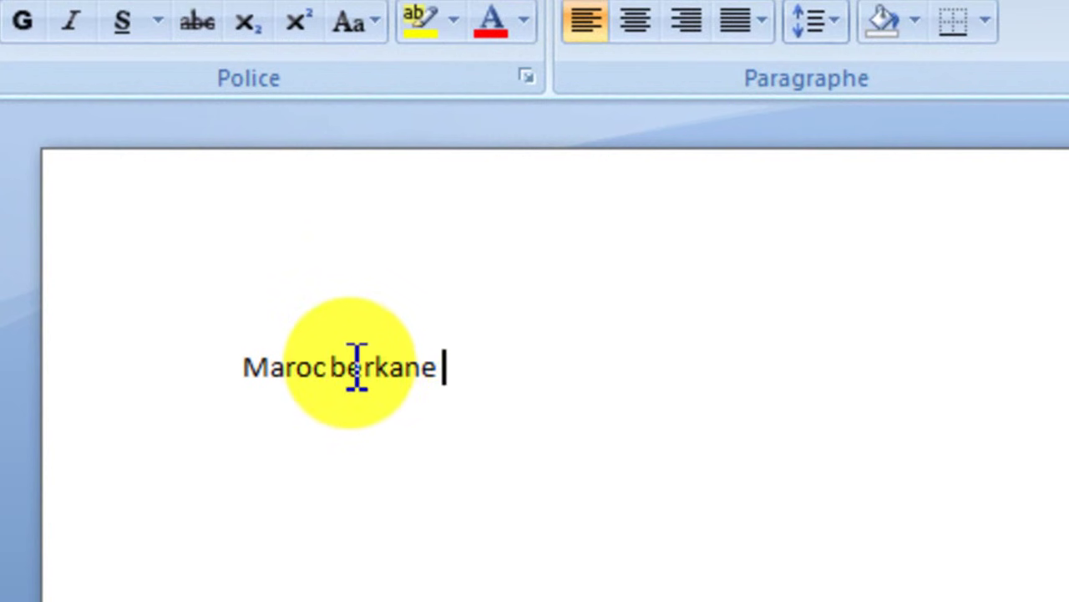
left_click(325, 368)
left_click(498, 386)
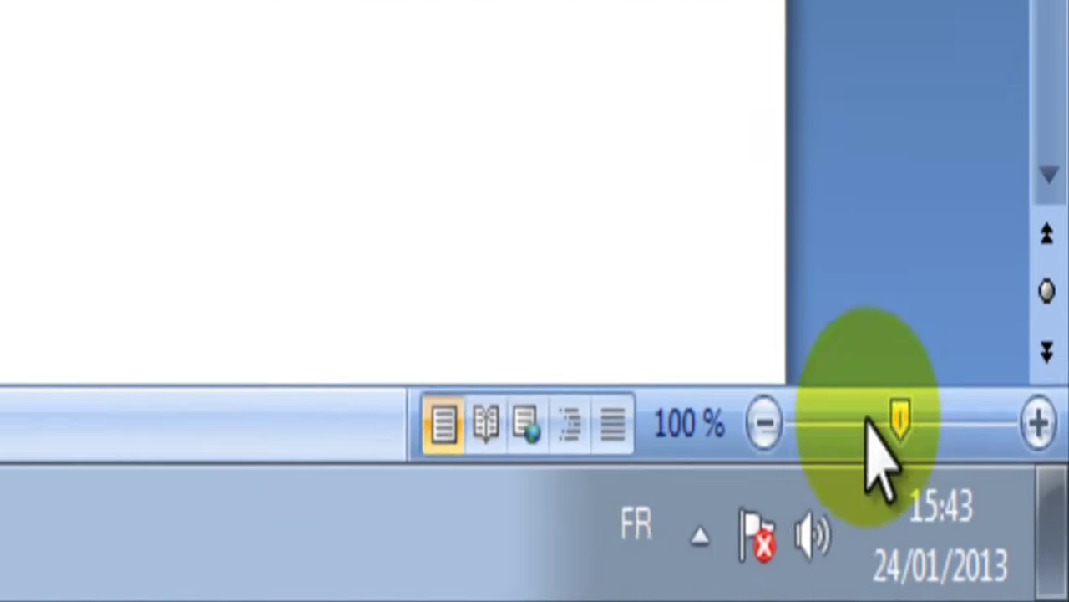
Step: Switch the input language to Arabic, write the letters "الم" after "berkane", and delete them from the line
left_click(636, 523)
left_click(687, 346)
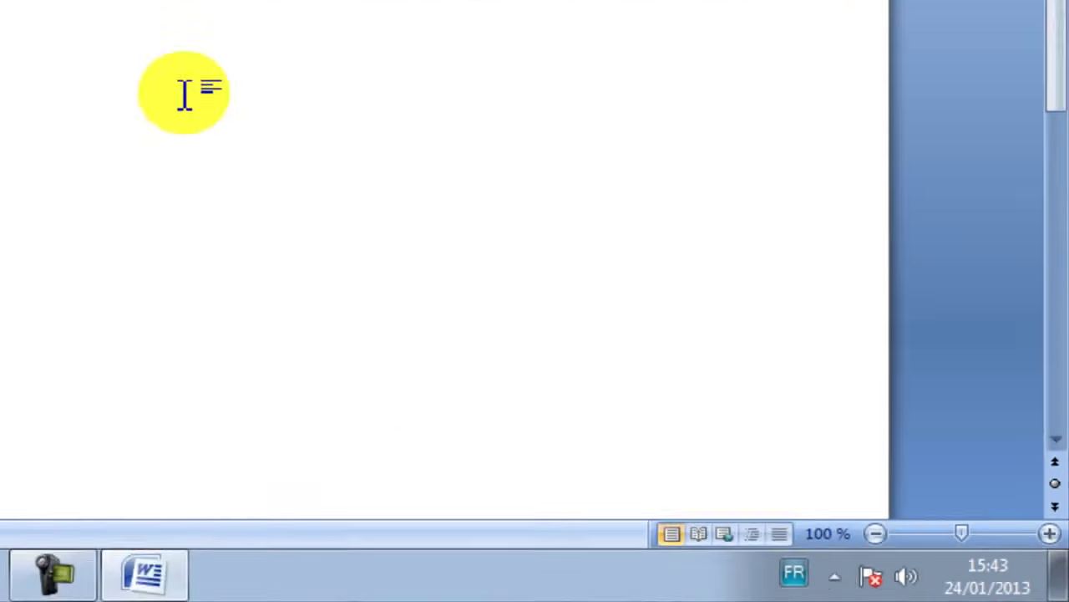
type("ال")
type("مغ")
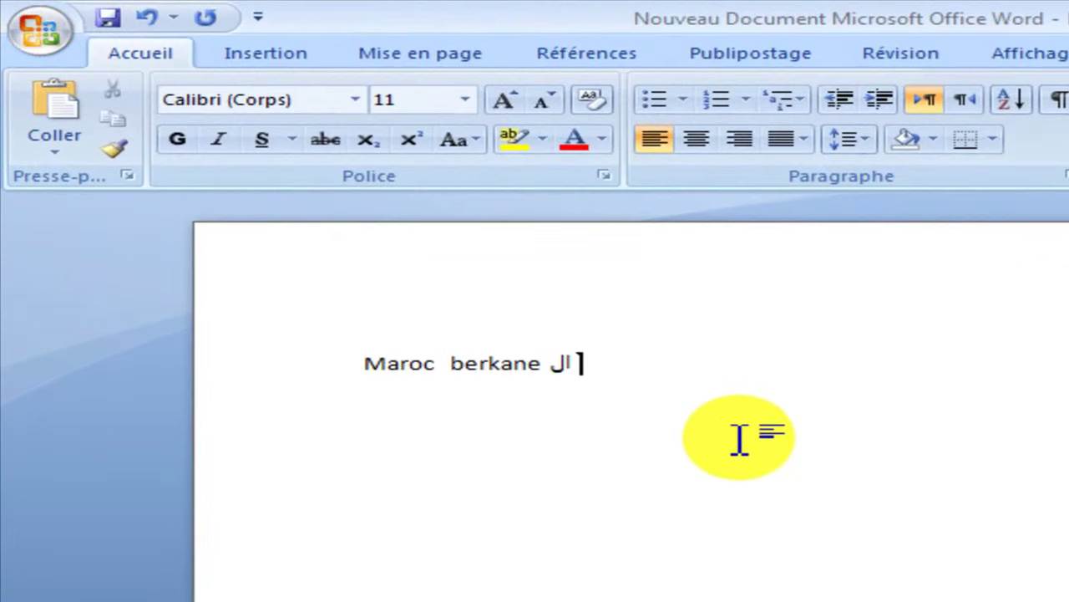
key("BackSpace")
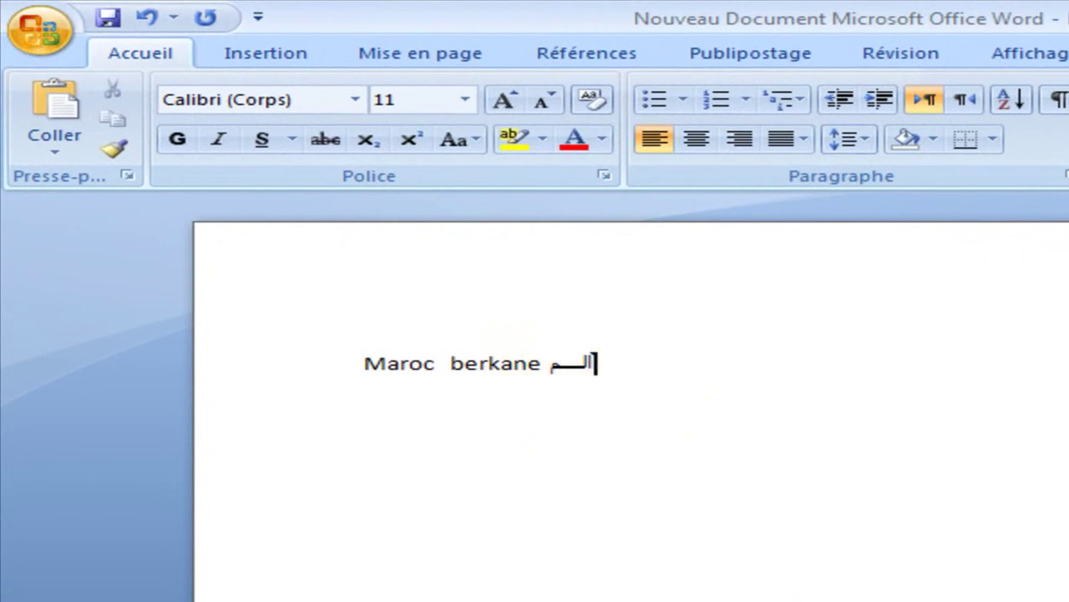
left_click_drag(546, 366, 605, 371)
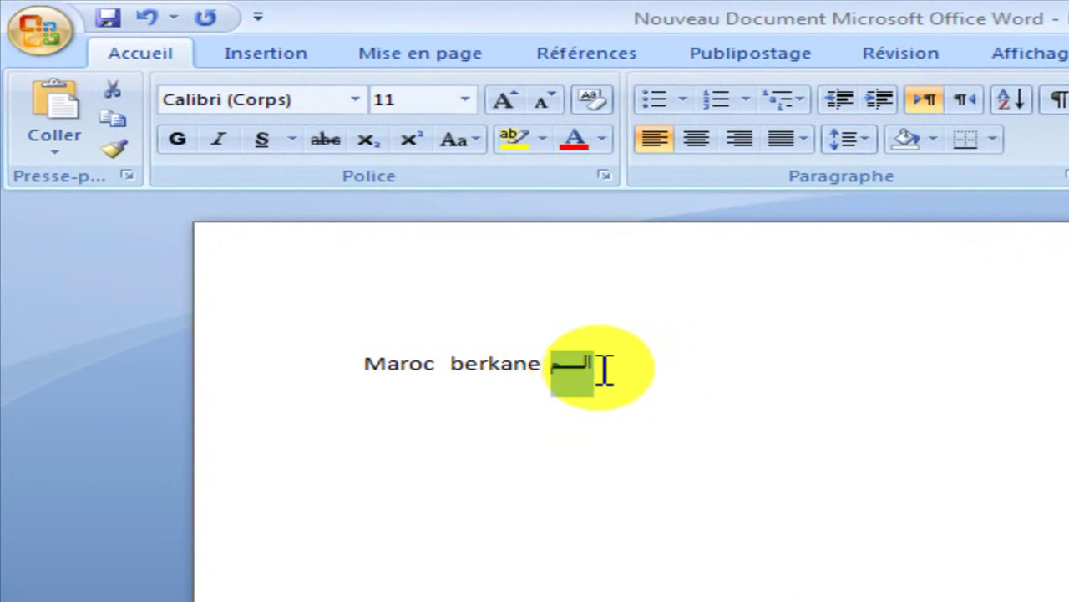
key("Delete")
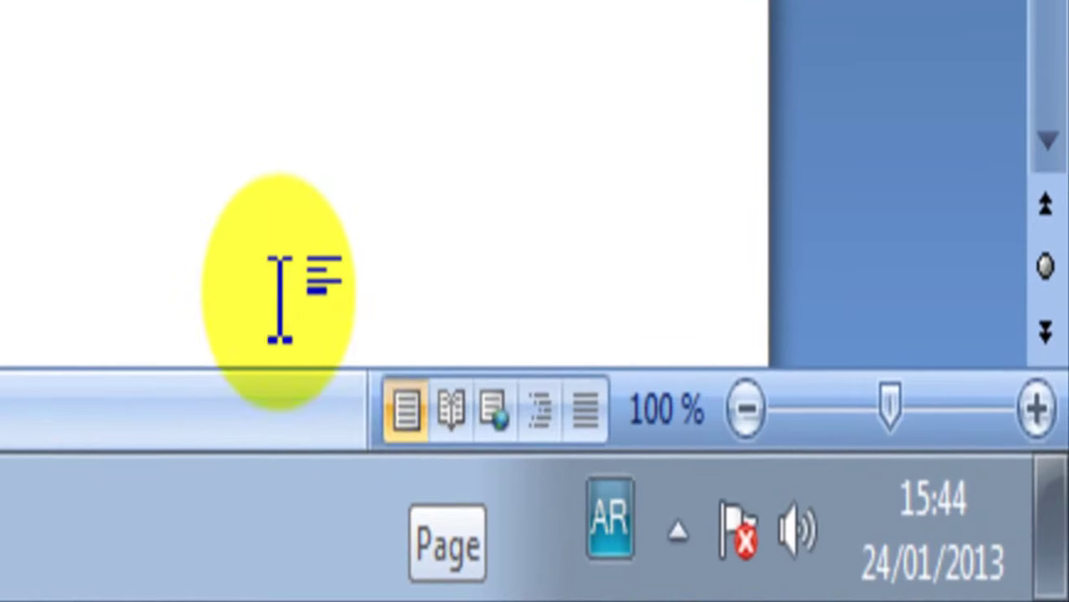
Step: Toggle the input language to French and back to Arabic, and write "المغرب" after "berkane"
key("alt+shift")
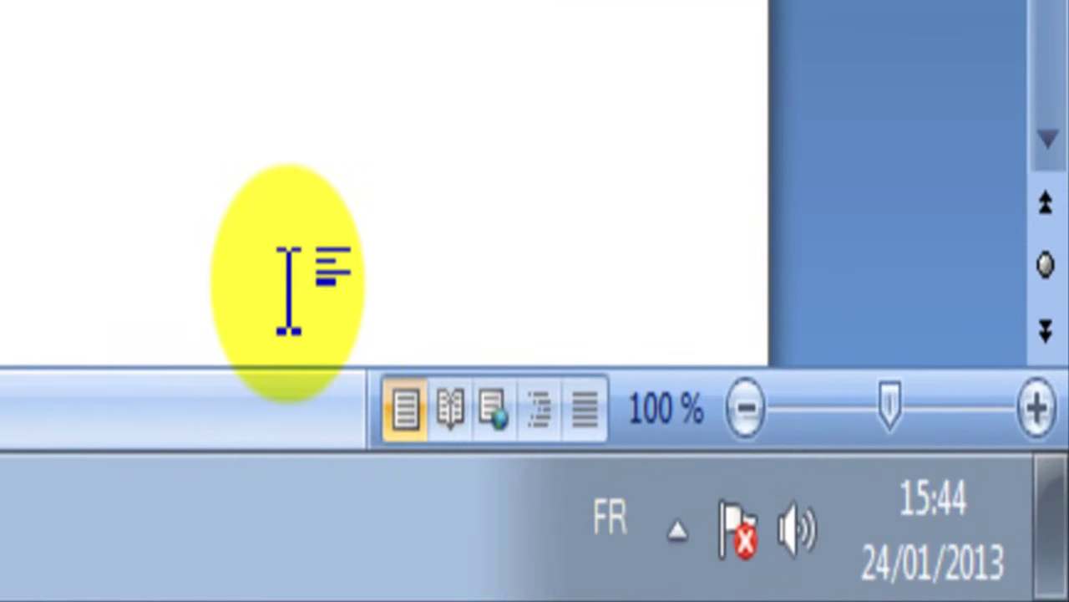
key("alt+shift")
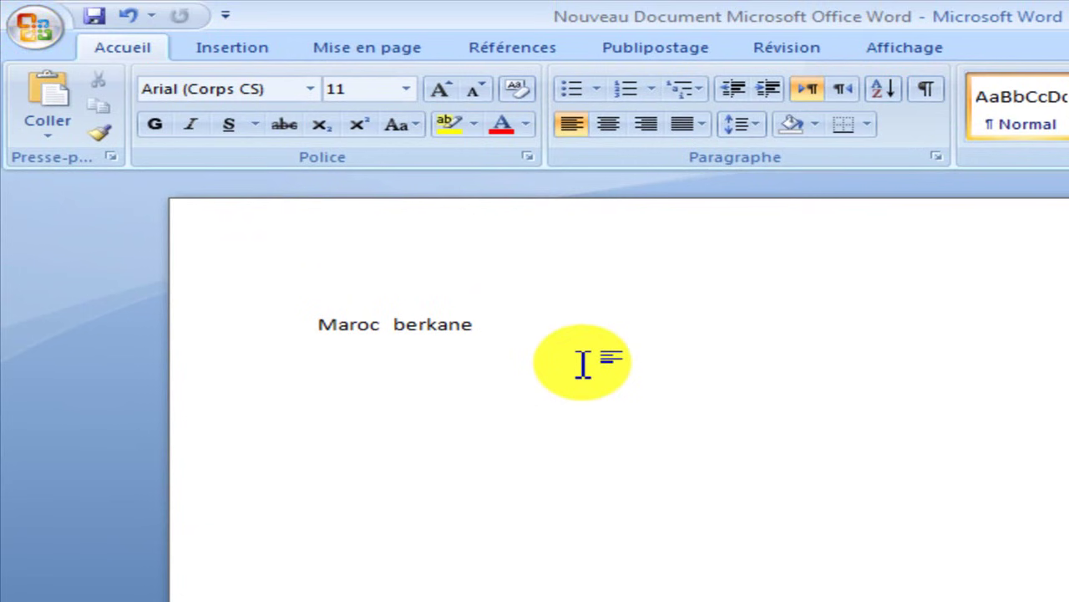
type("الم")
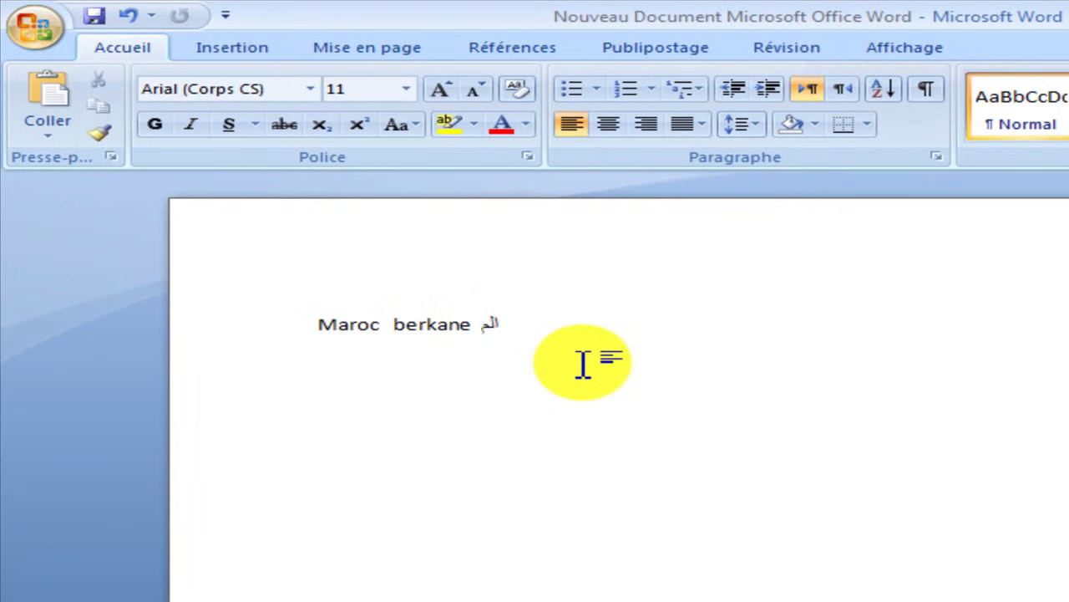
type("غ")
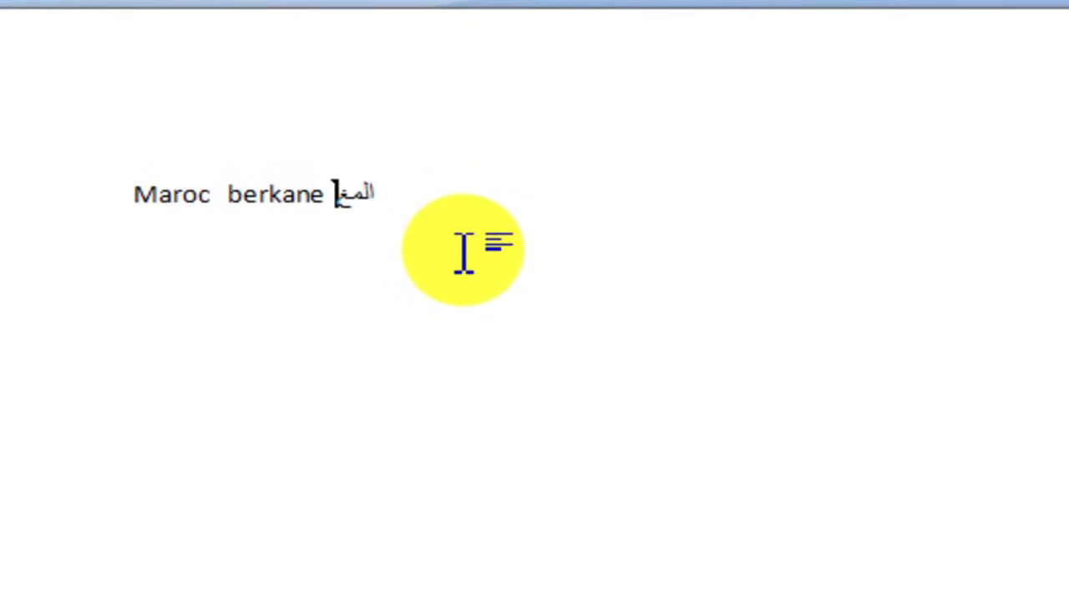
type("ري")
key("BackSpace")
type("ب")
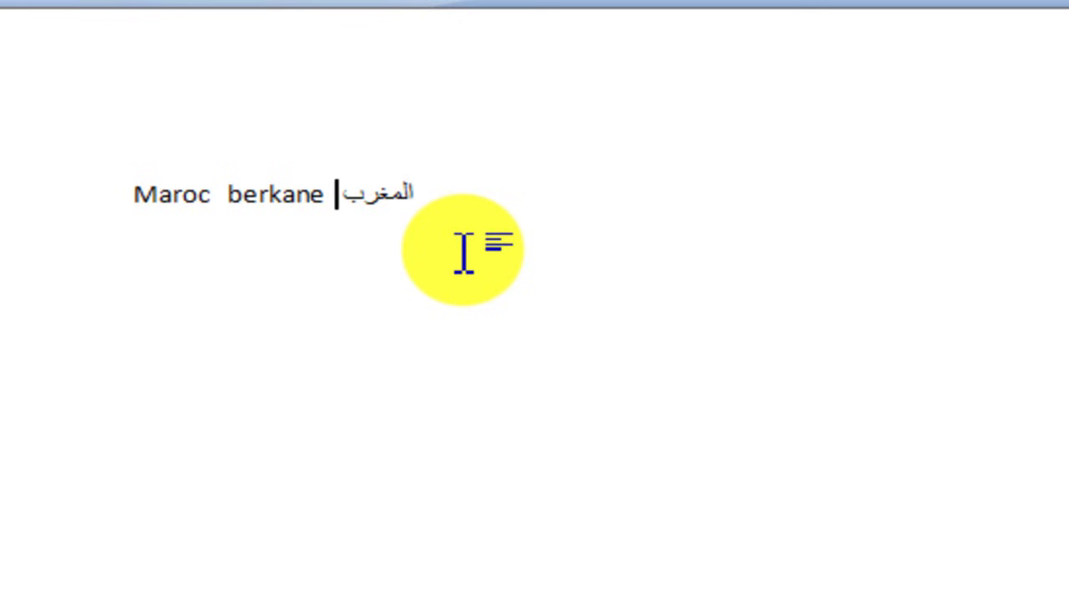
Step: Write "Maroc" in French on a new line below "Maroc berkane المغرب"
type("m")
key("BackSpace")
key("Return")
type("mar")
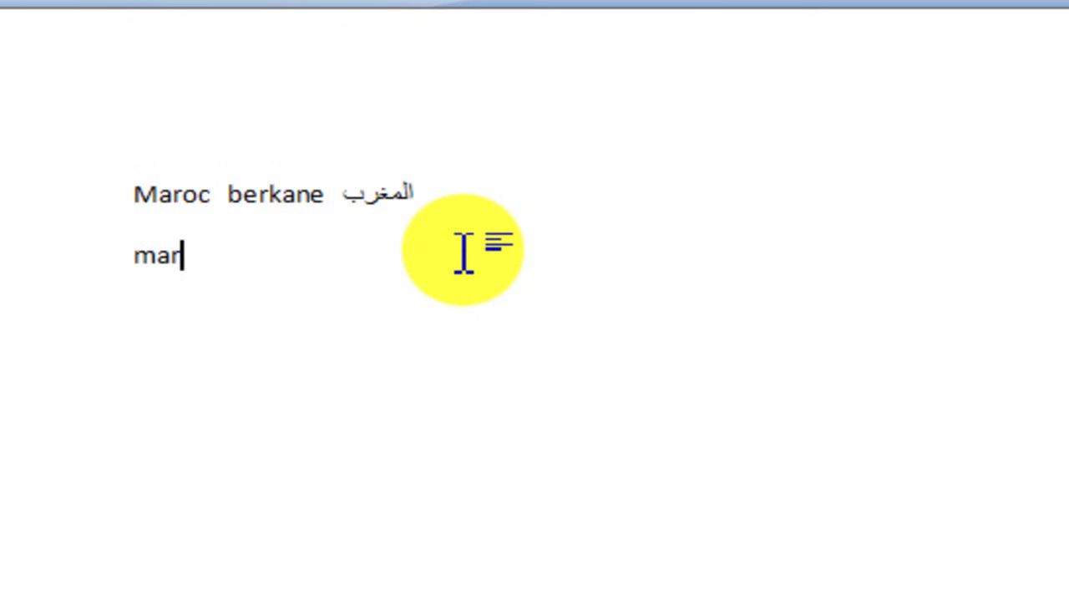
type("oc")
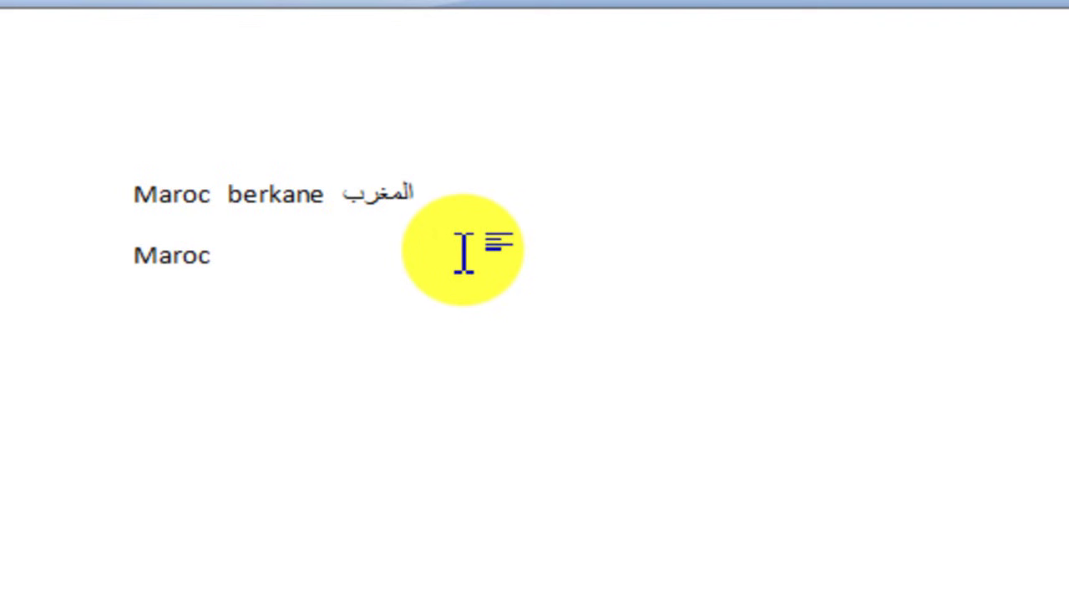
Step: Try Arabic letters on a new line below the second "Maroc", and erase them along with the empty line
key("Return")
type("ال")
key("BackSpace")
key("BackSpace")
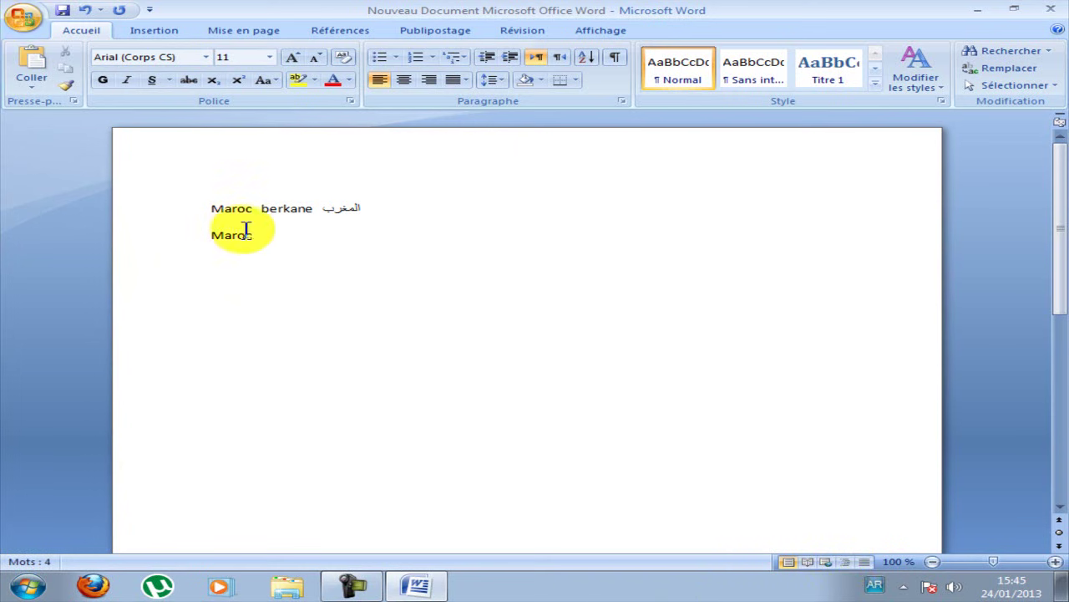
key("BackSpace")
Step: Close the Word document without saving its changes
left_click(1051, 9)
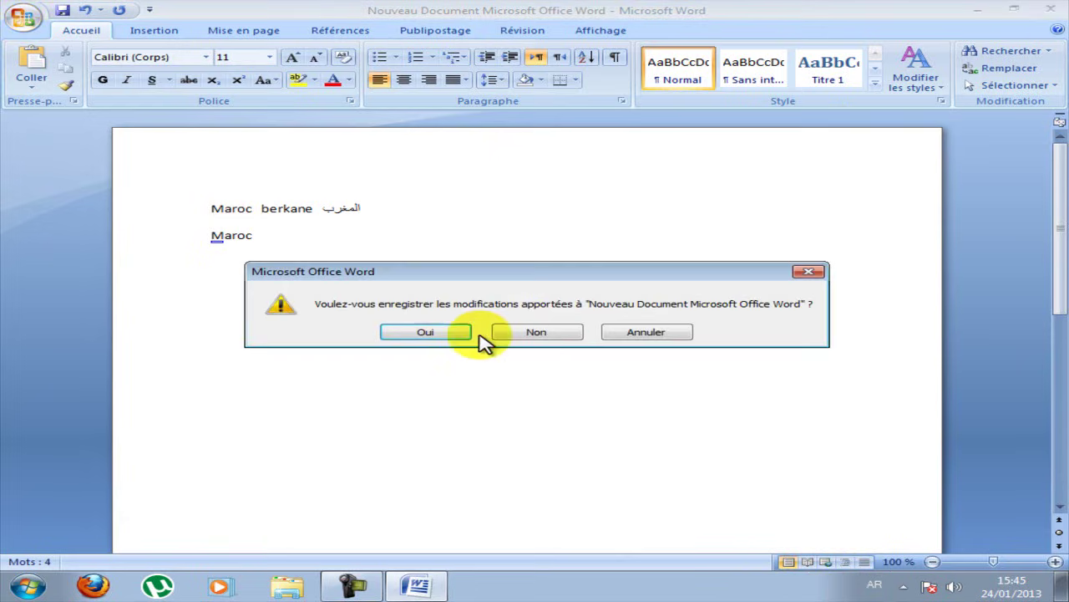
left_click(537, 332)
Step: Move the new Word document's icon around the desktop
right_click(352, 365)
left_click_drag(353, 365, 314, 213)
double_click(334, 198)
left_click(333, 201)
left_click_drag(397, 198, 478, 131)
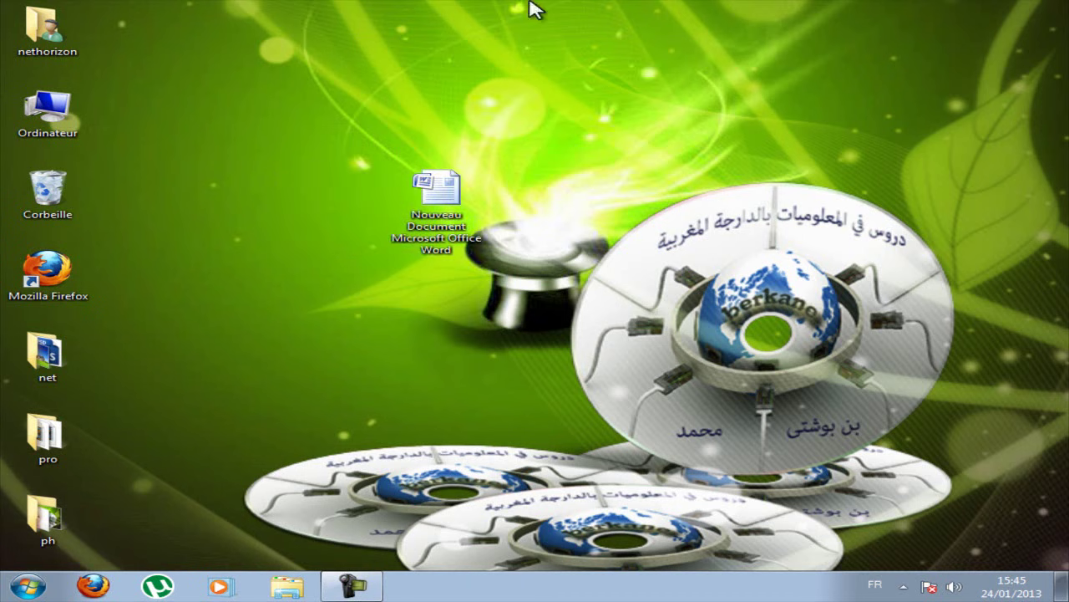
left_click(589, 213)
left_click_drag(592, 184, 345, 182)
left_click_drag(436, 189, 340, 189)
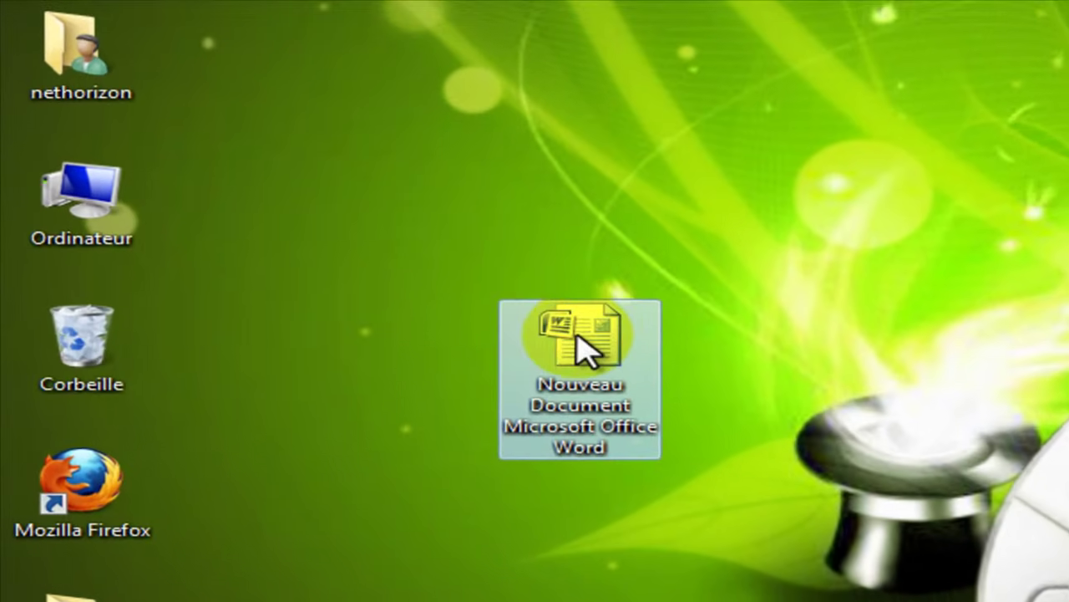
Step: Delete the Nouveau Document Microsoft Office Word file from the desktop to the Corbeille
right_click(582, 340)
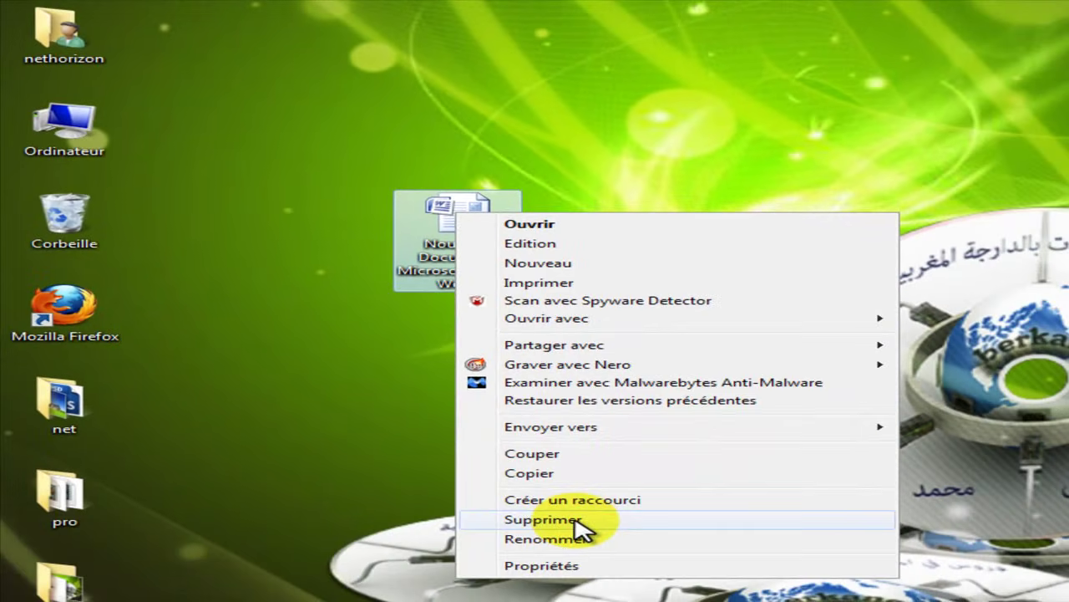
left_click(580, 525)
left_click(814, 408)
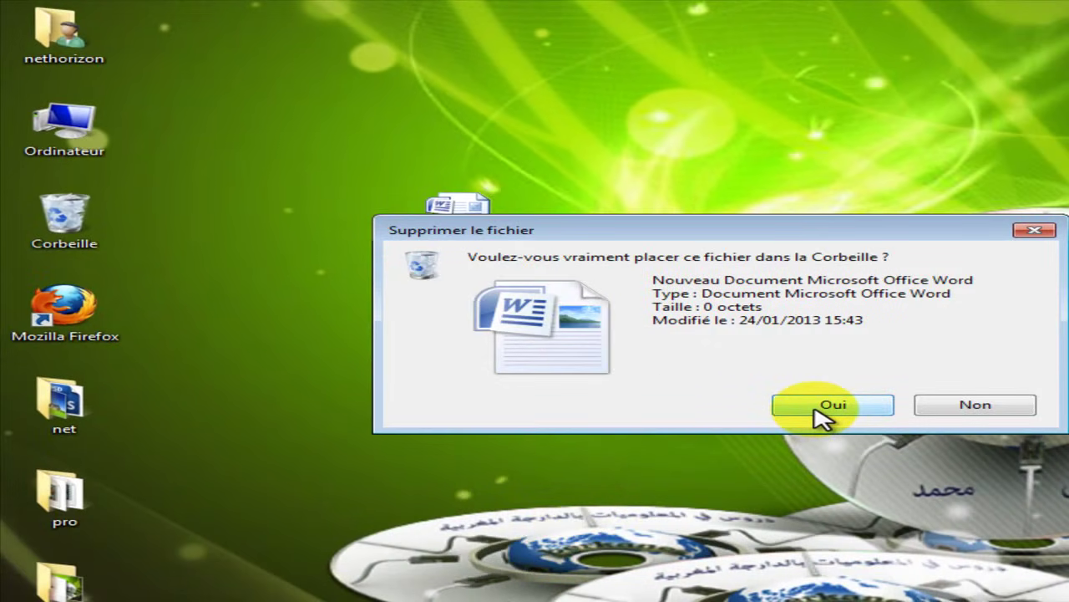
Step: Empty the Corbeille, permanently deleting its contents, and clear the desktop selection
left_click(60, 216)
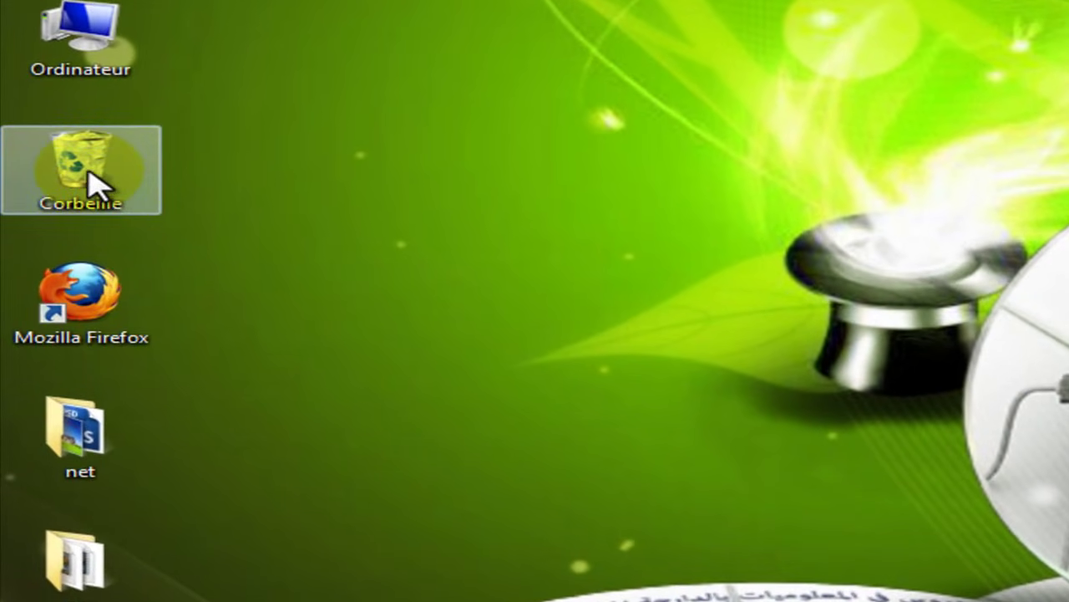
right_click(90, 179)
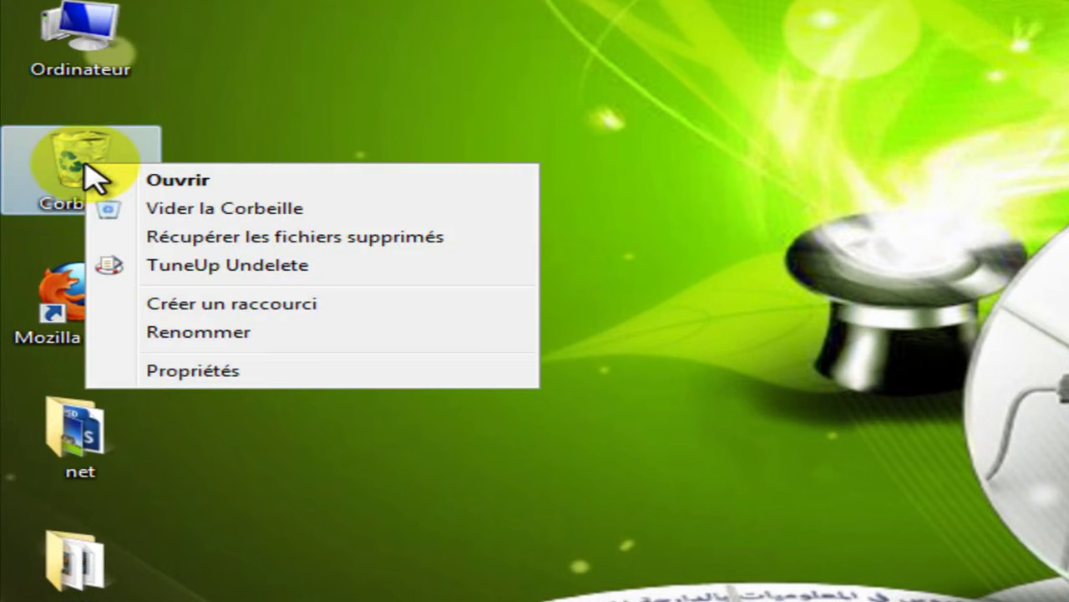
left_click(213, 209)
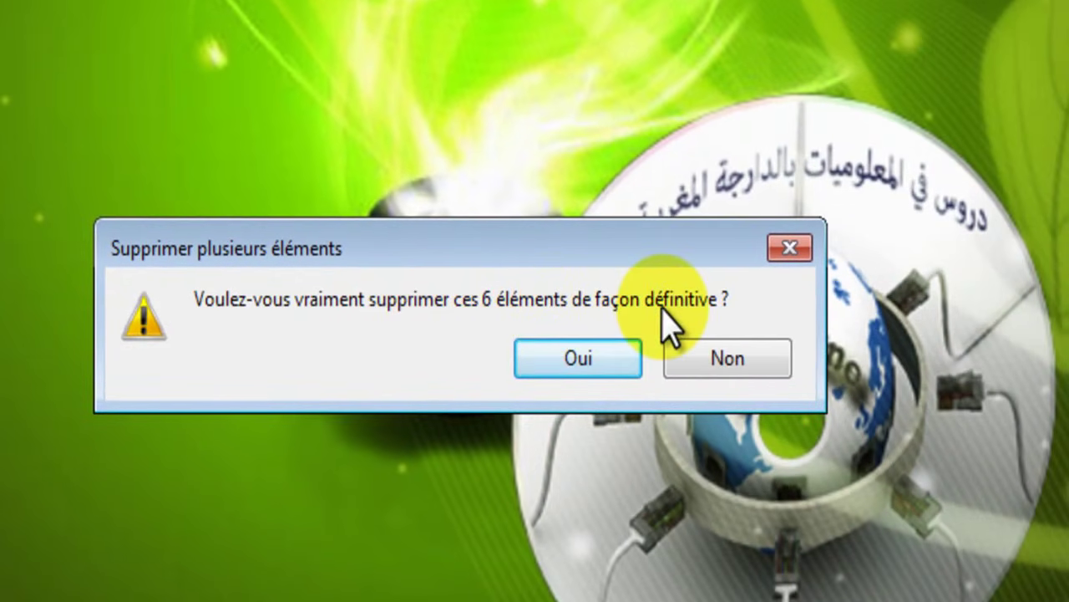
left_click(578, 359)
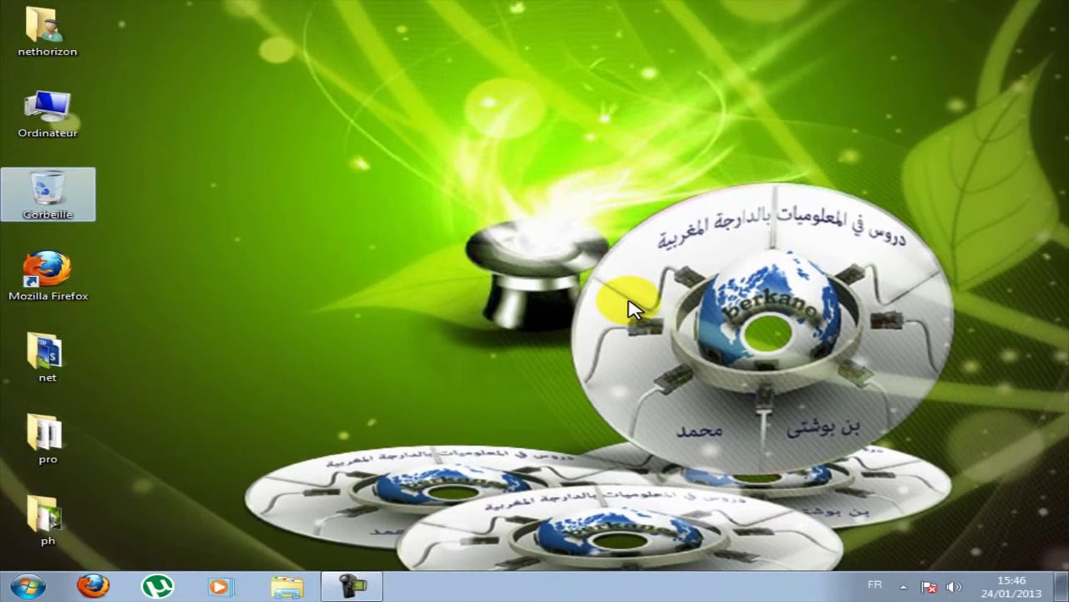
left_click(361, 198)
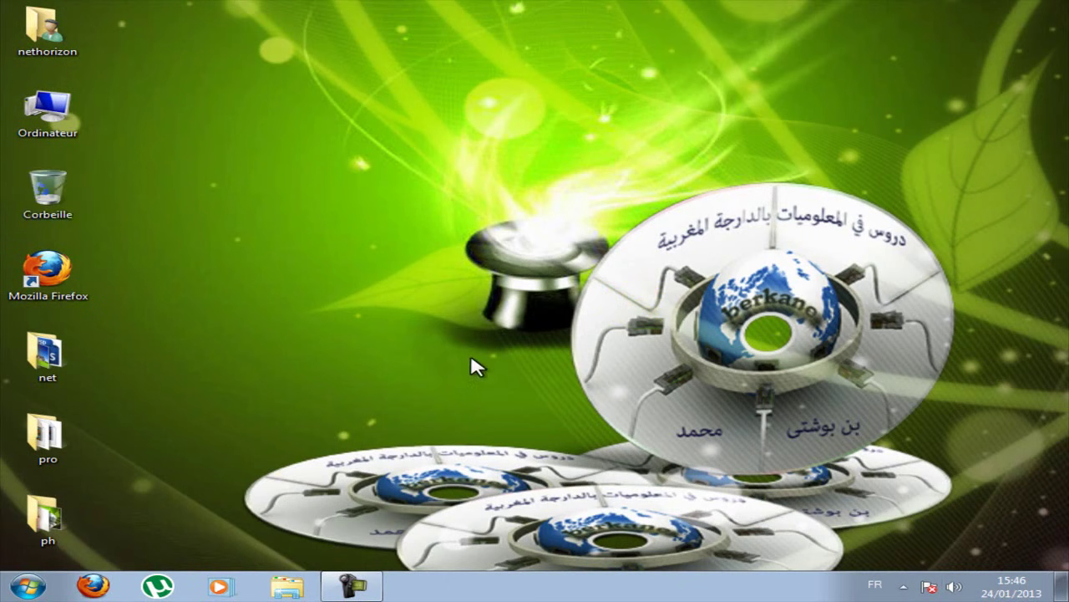
Step: Unlock the taskbar, stretch it to about half the screen height, and shrink it back to a single row
right_click(527, 580)
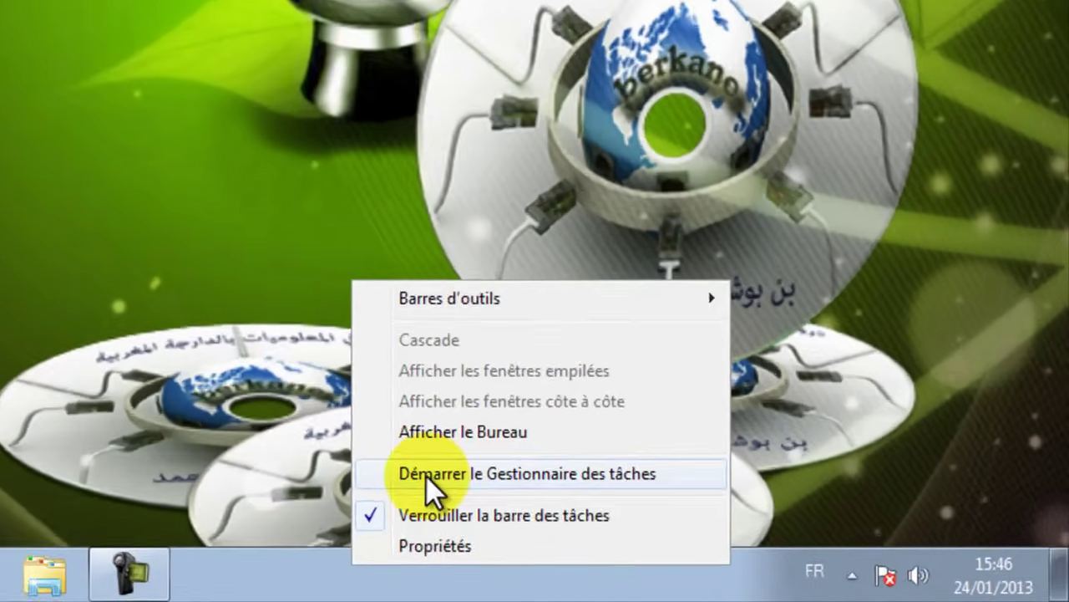
left_click(435, 515)
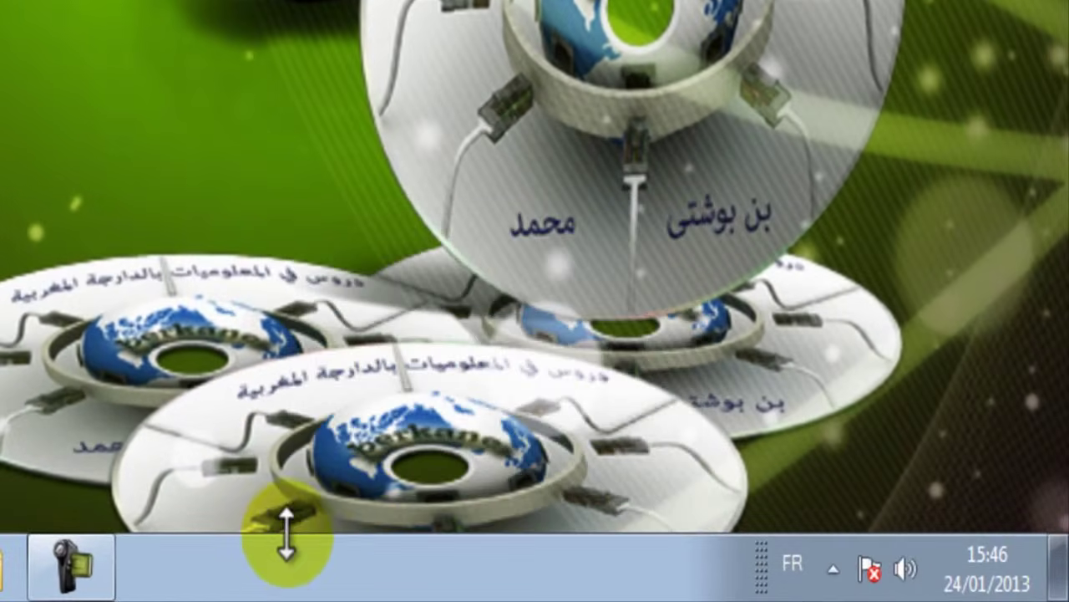
left_click_drag(284, 543, 284, 167)
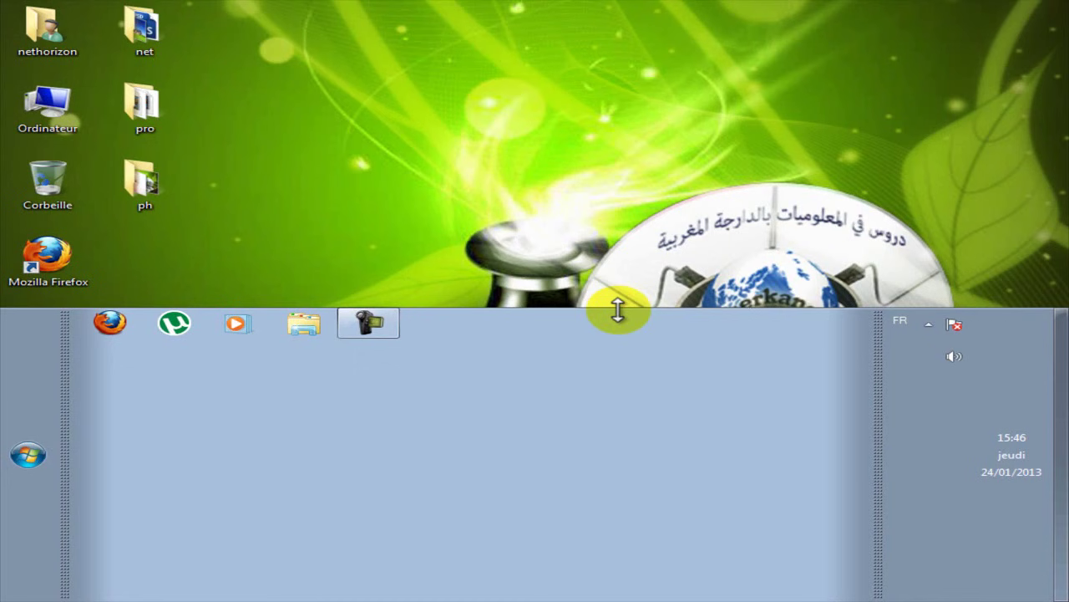
left_click_drag(618, 311, 653, 590)
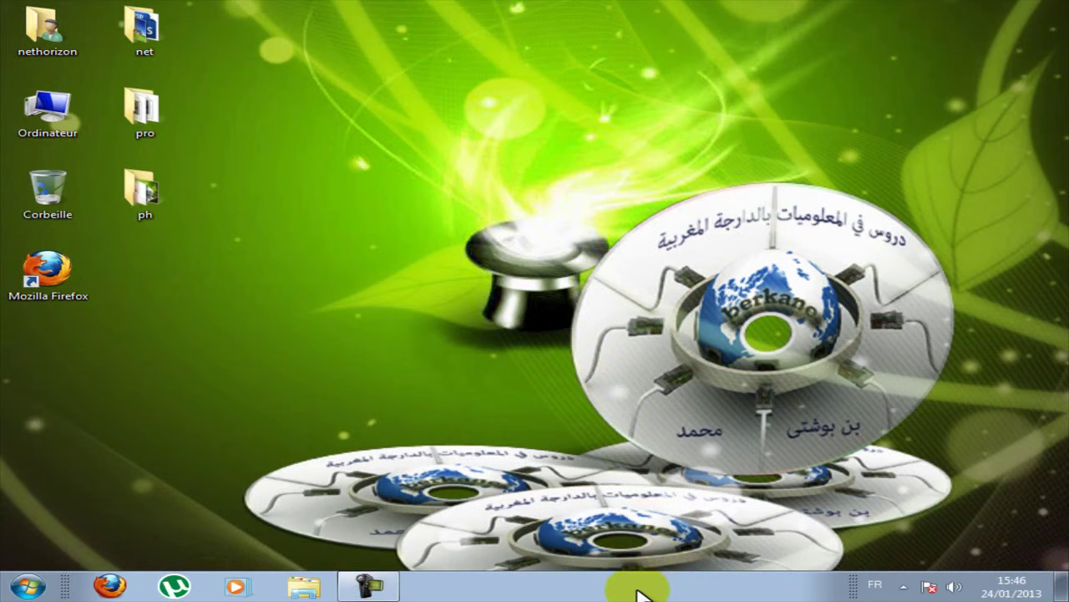
Step: Lock the taskbar in place, unlock it again, and lock it once more
right_click(640, 590)
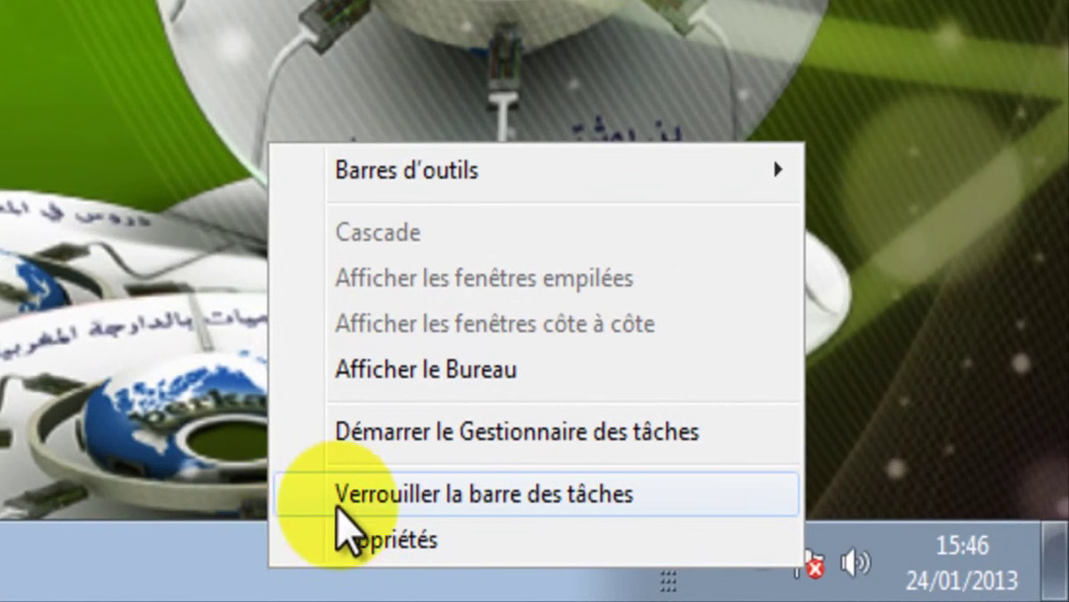
left_click(287, 493)
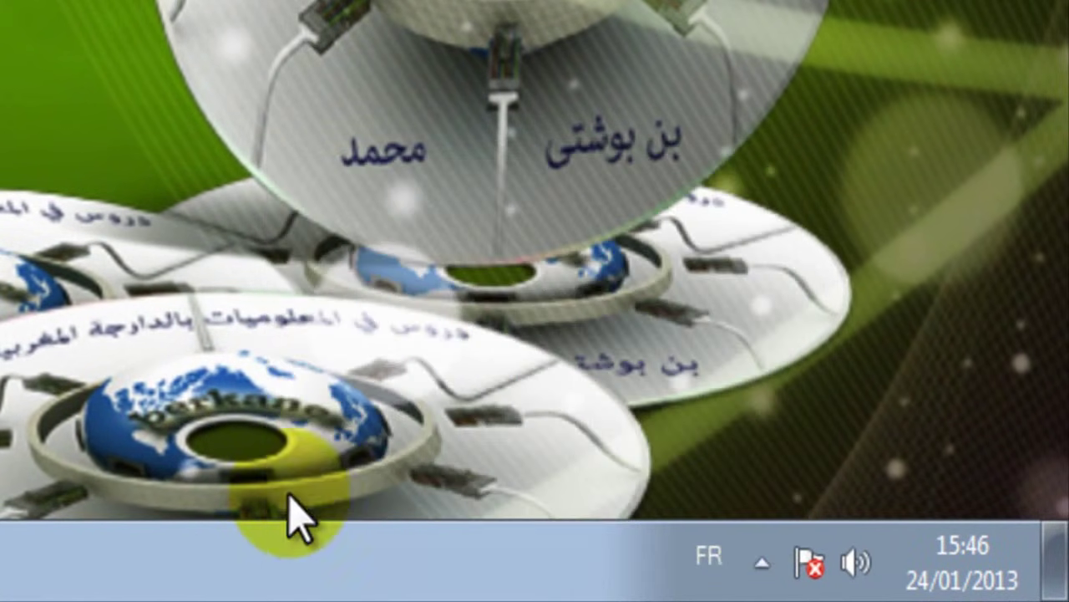
right_click(298, 585)
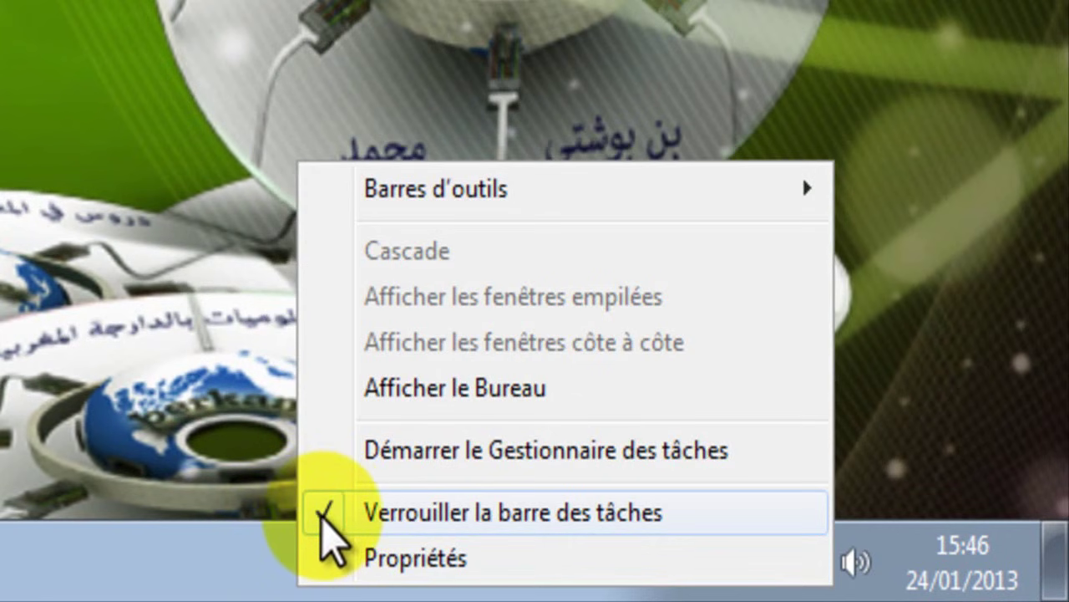
left_click(322, 516)
left_click_drag(318, 519, 360, 581)
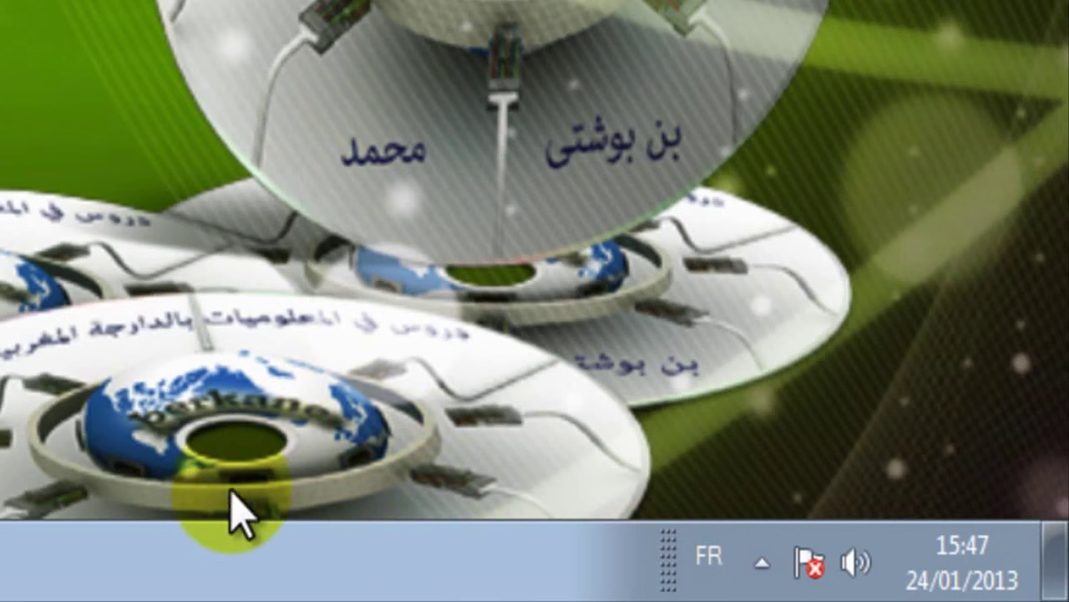
right_click(179, 573)
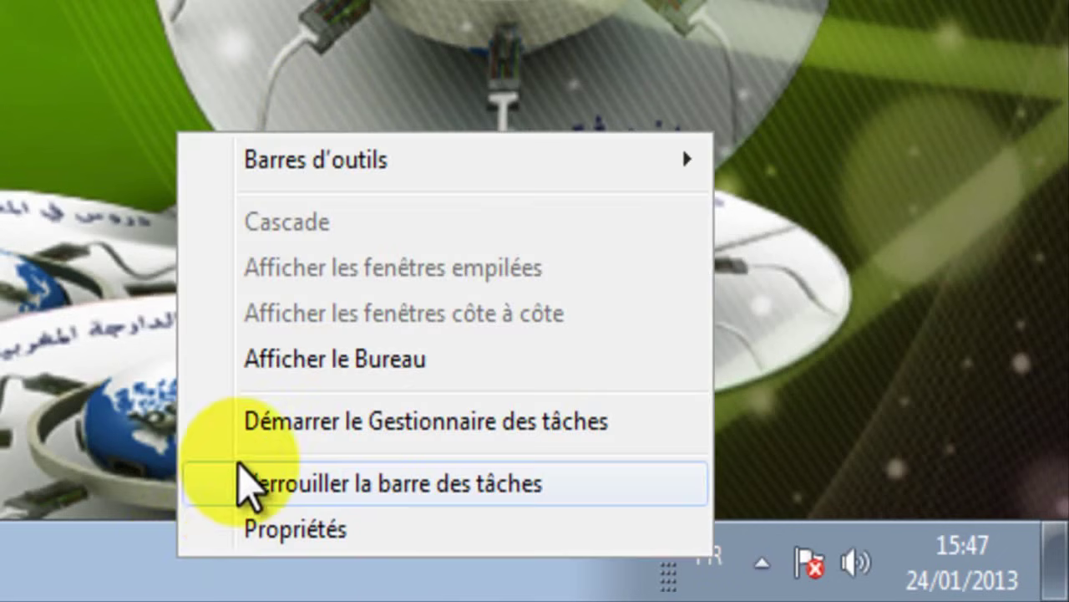
left_click(224, 489)
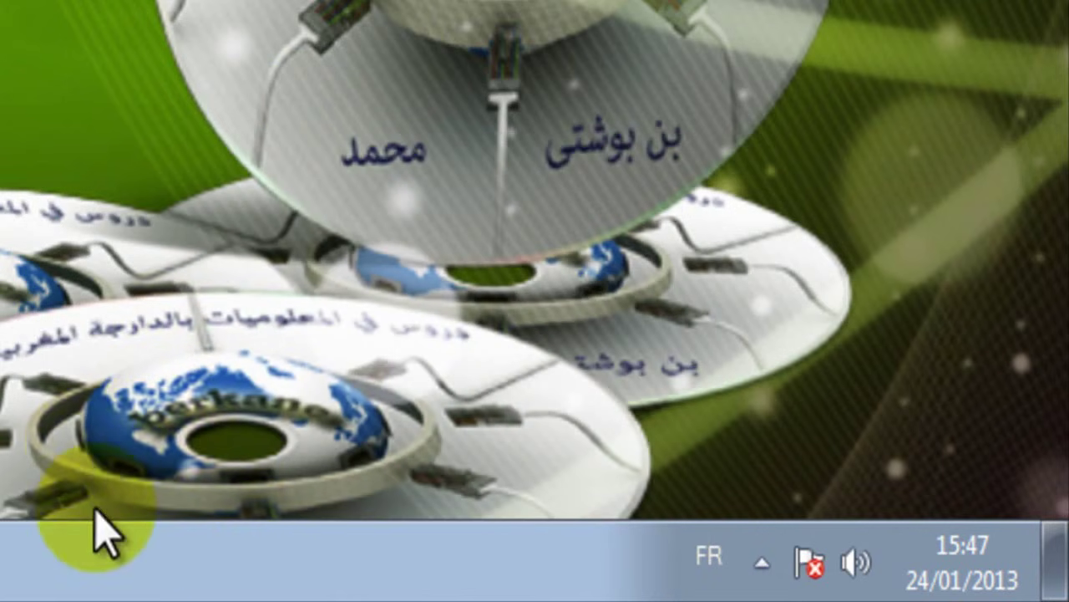
Step: Unlock the taskbar, make it several rows tall, and reduce it to one row
right_click(128, 554)
left_click(80, 568)
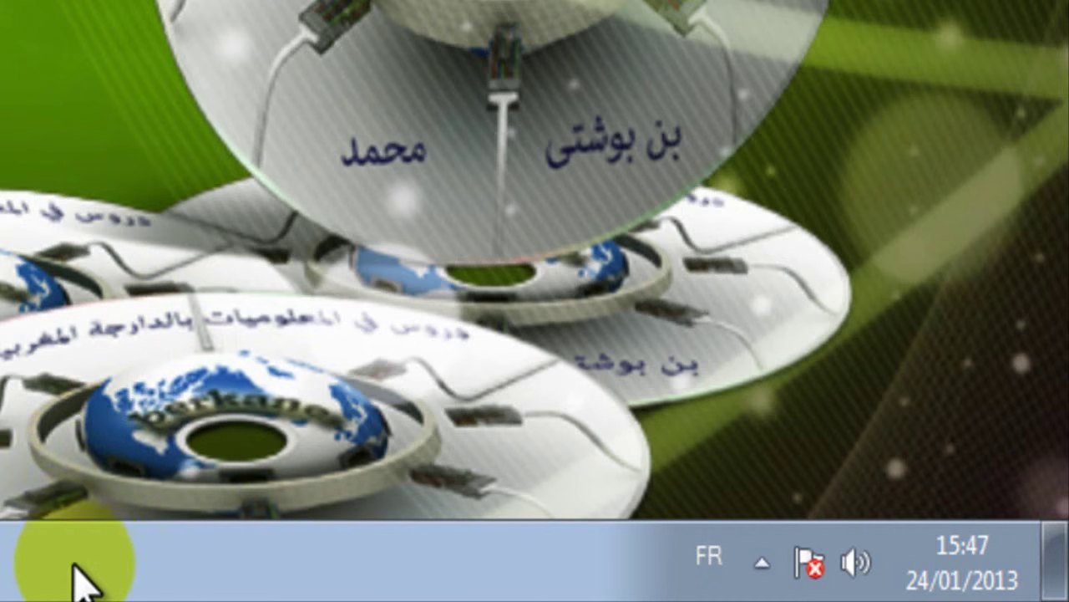
right_click(332, 579)
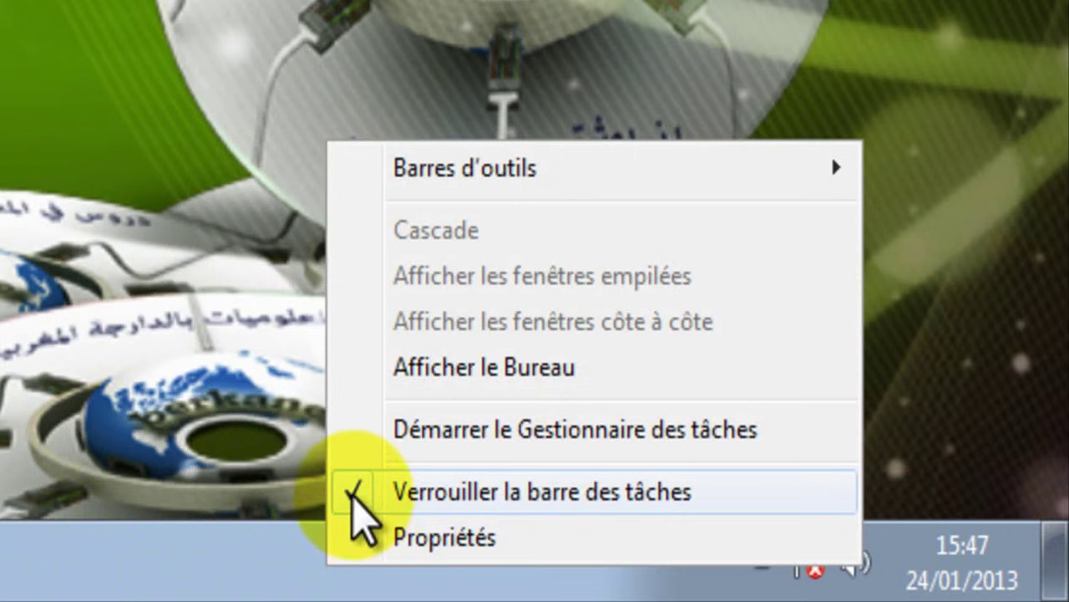
left_click(358, 508)
left_click_drag(314, 524, 307, 284)
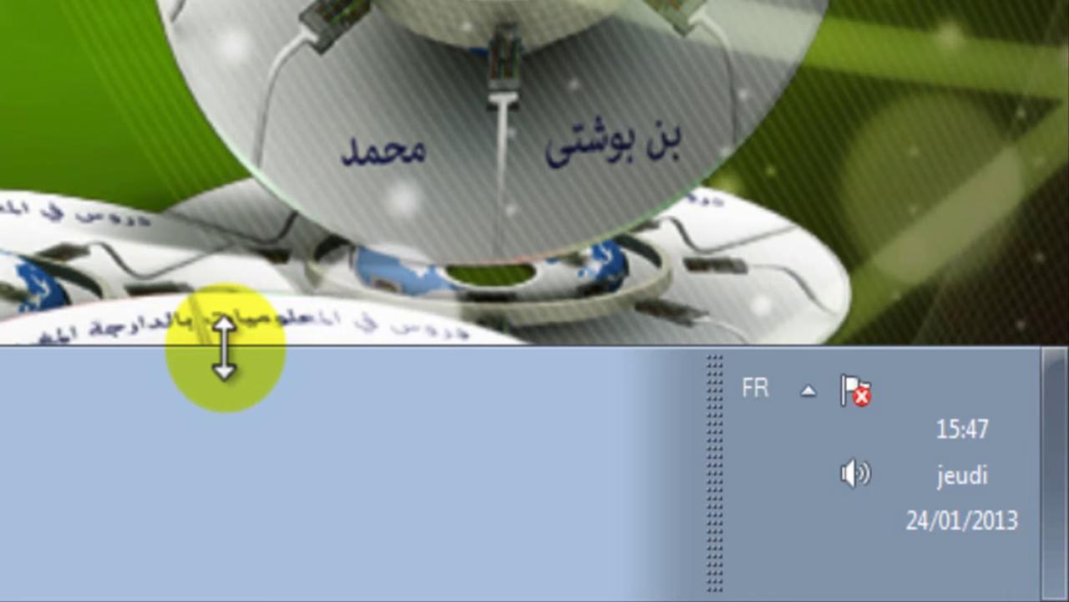
left_click_drag(224, 347, 224, 539)
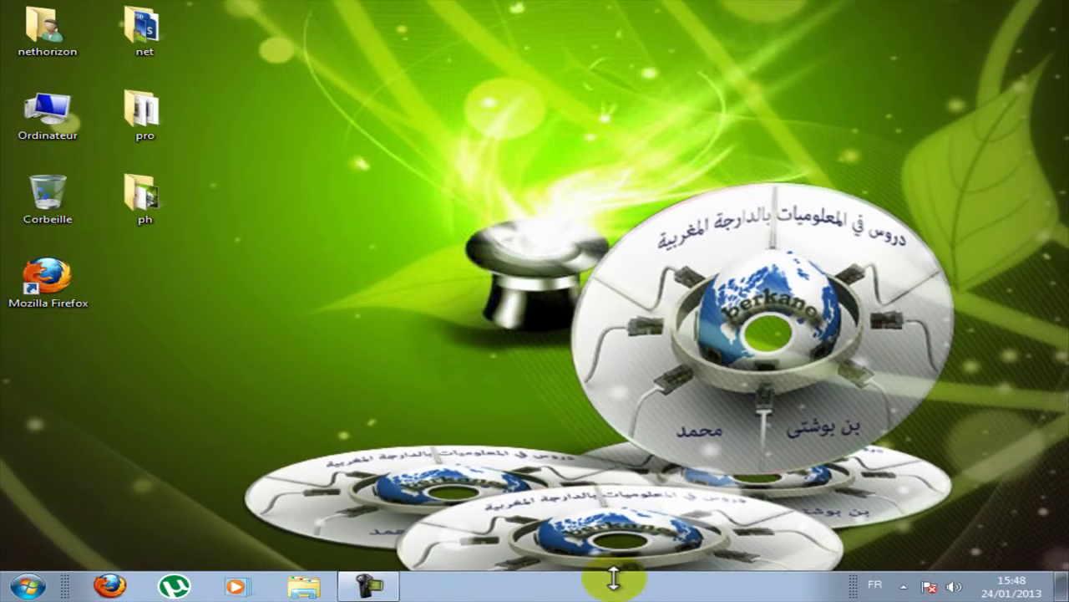
Step: Lock the taskbar at its single-row height
mouse_move(613, 589)
left_mouse_down()
mouse_move(610, 306)
mouse_move(606, 573)
left_mouse_up()
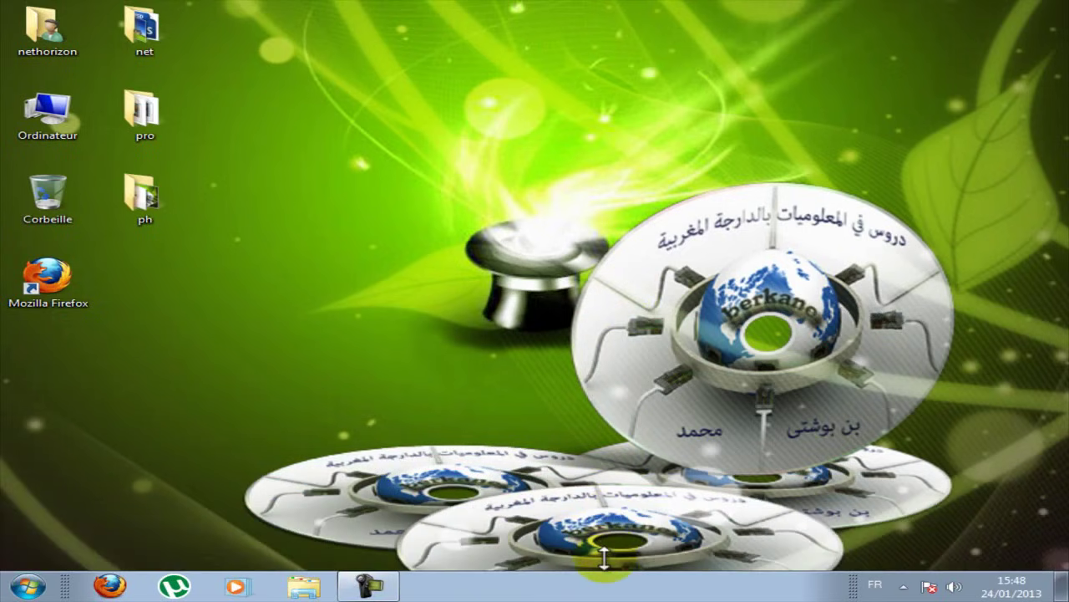
right_click(607, 591)
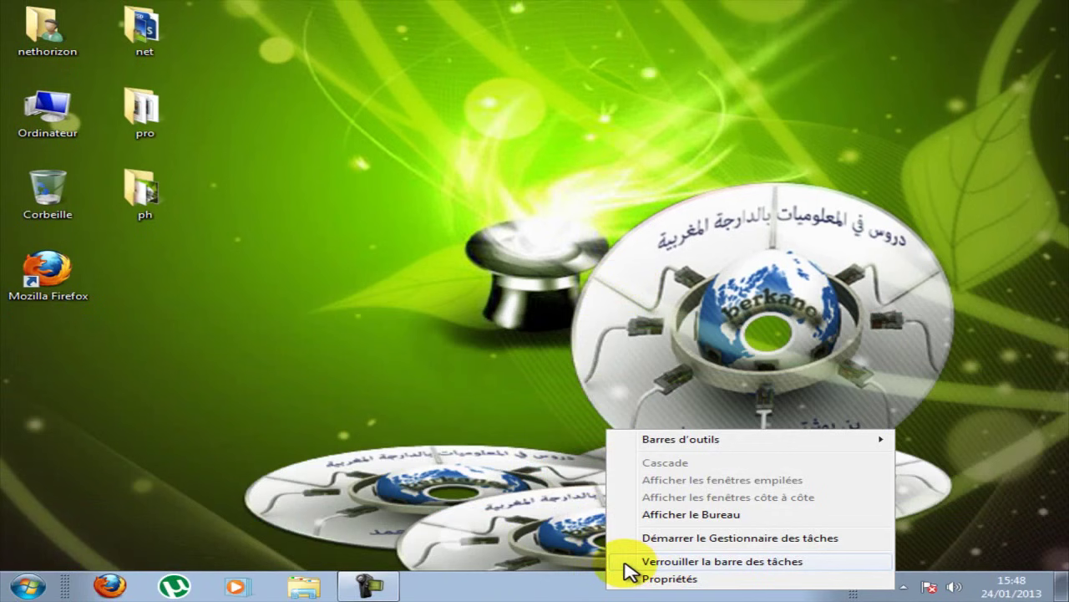
left_click(625, 562)
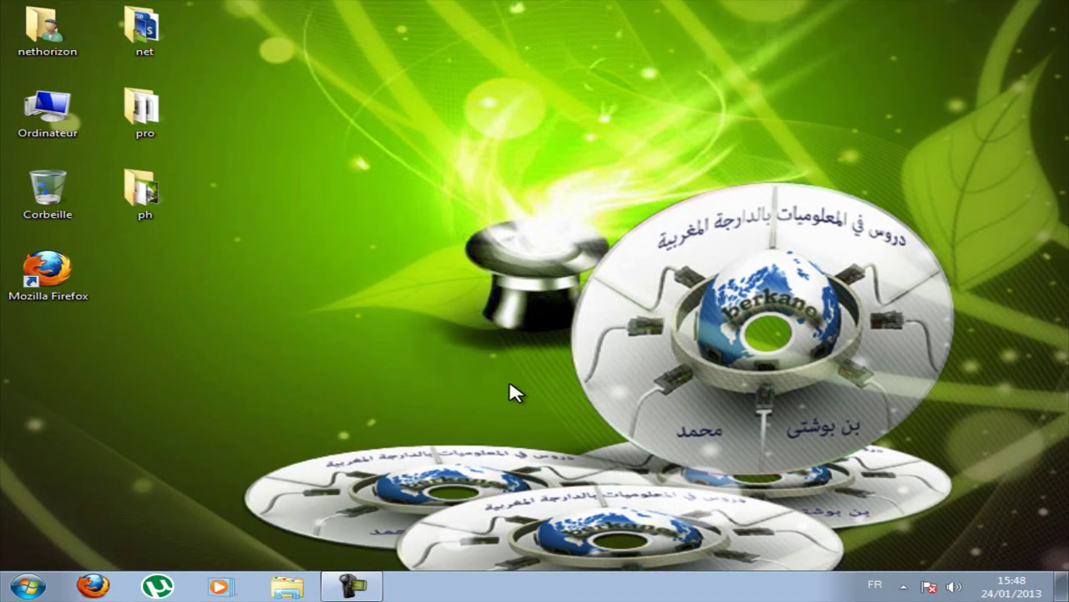
left_click(640, 353)
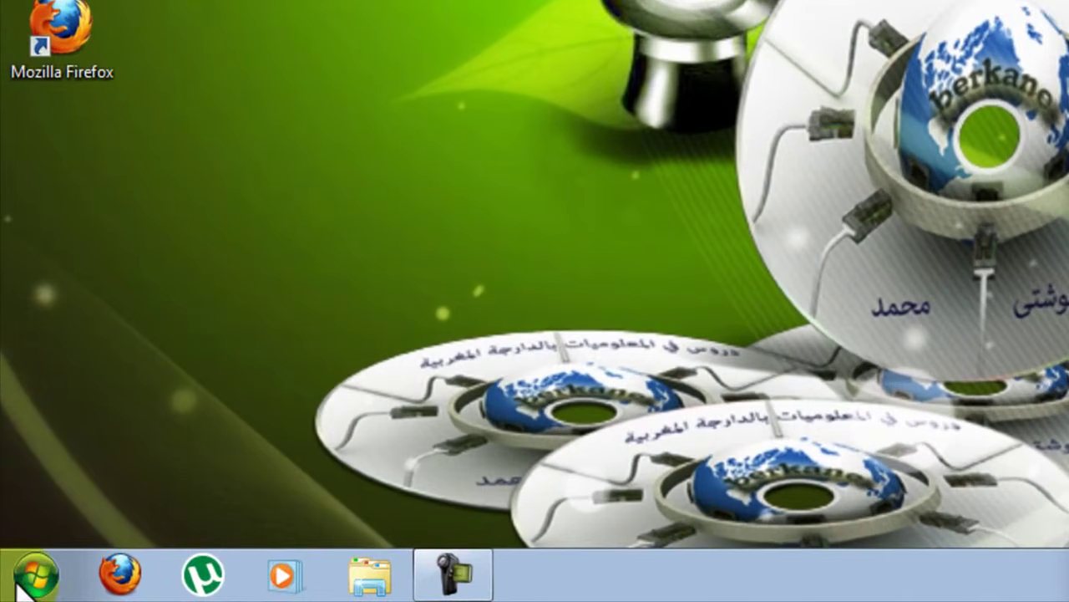
Step: Open the Start menu to examine its program list, system links and Arrêter command, and close it
left_click(37, 585)
left_click(38, 585)
left_click(37, 584)
left_click(37, 585)
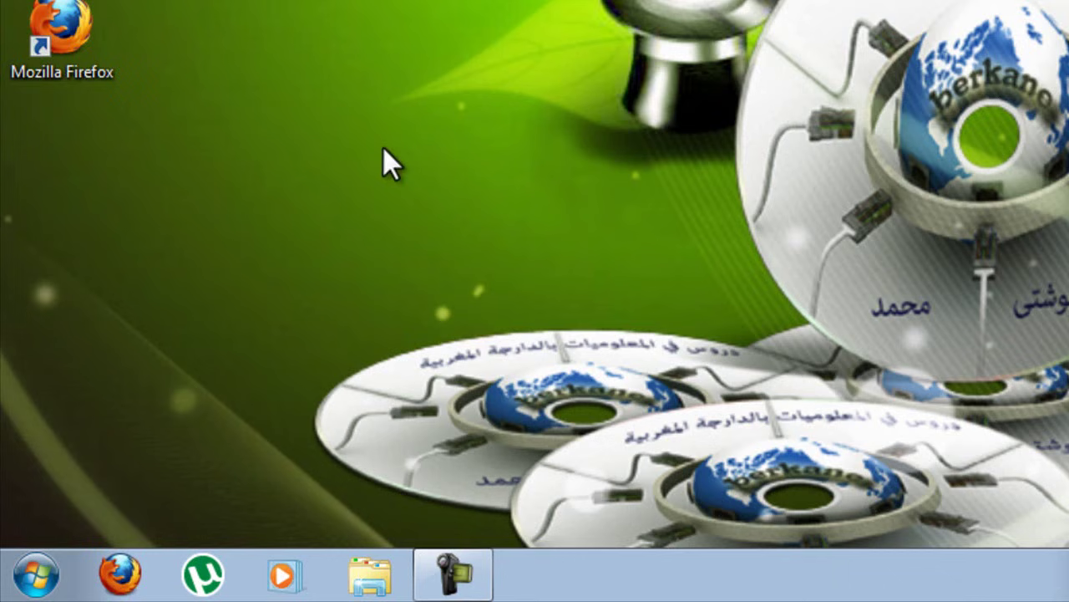
left_click(60, 578)
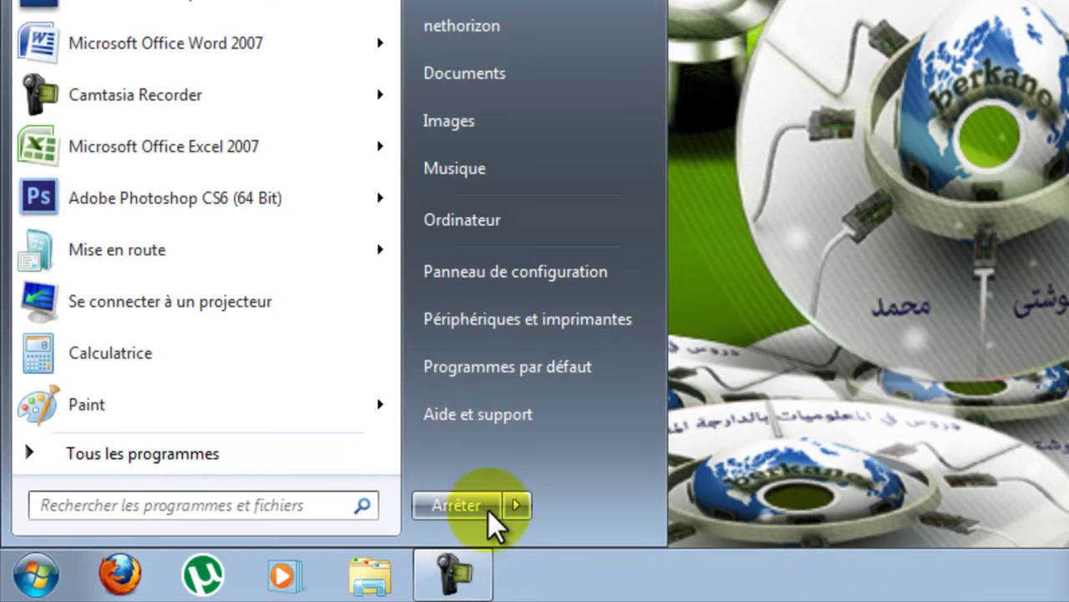
left_click(864, 364)
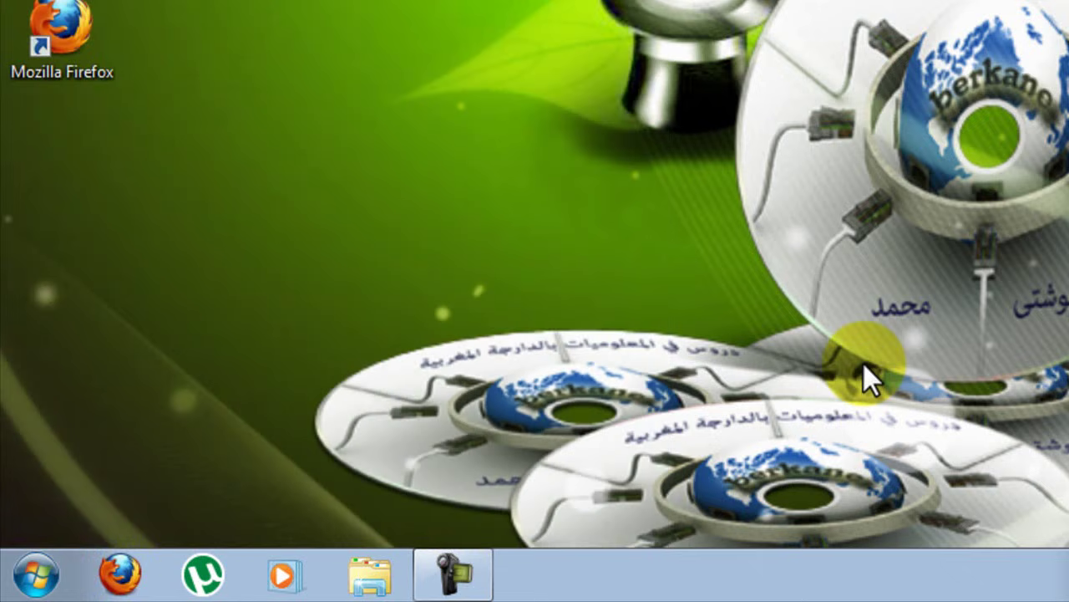
Step: Examine the additional Arrêter options in the Start menu, such as Redémarrer and Verrouiller, and return to the desktop
left_click(33, 572)
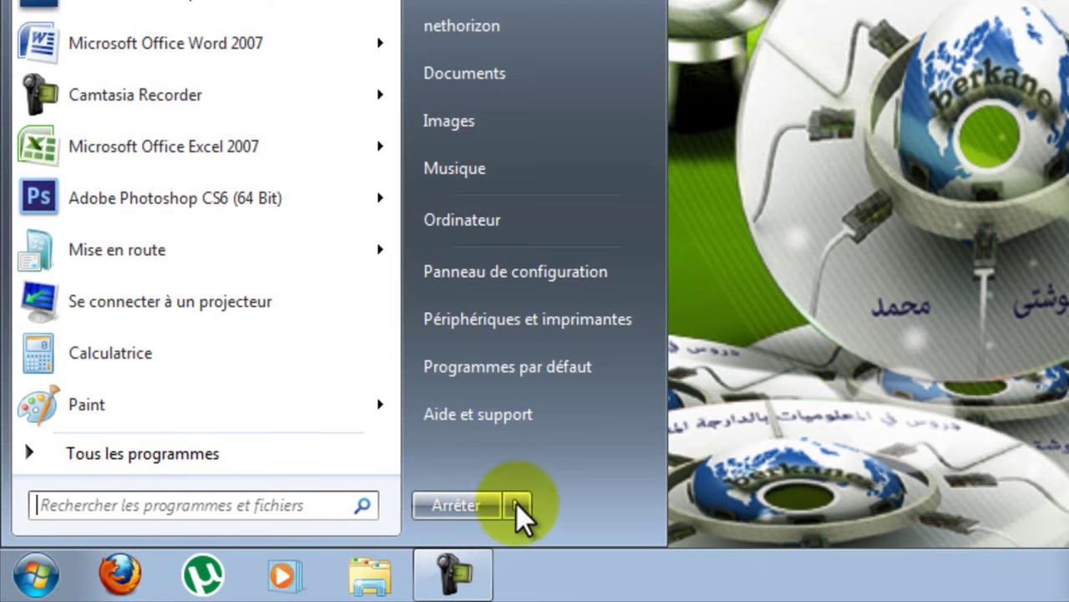
mouse_move(521, 510)
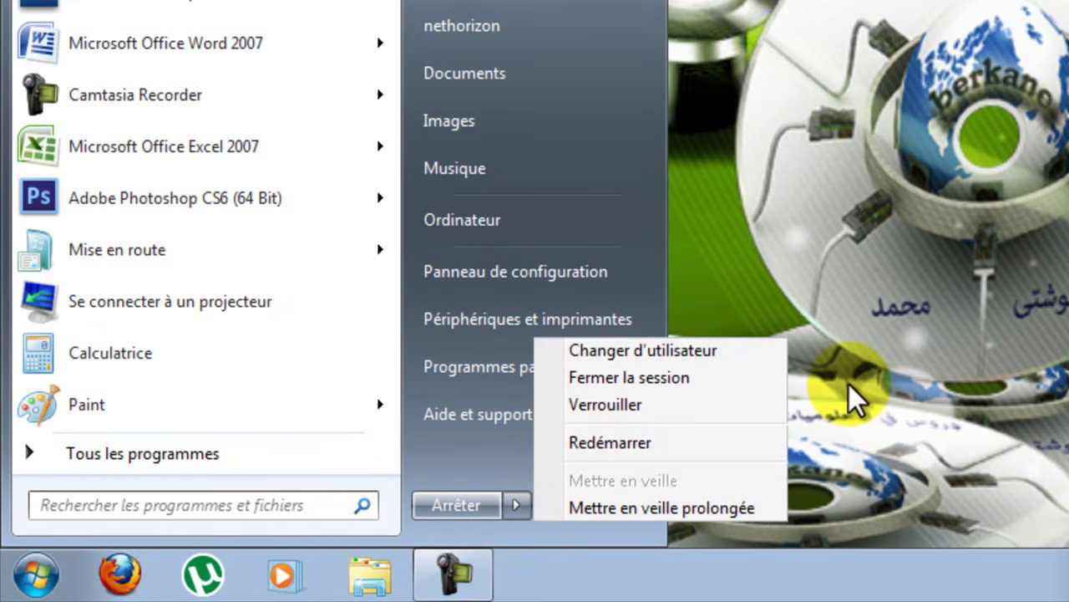
left_click(874, 329)
key("super")
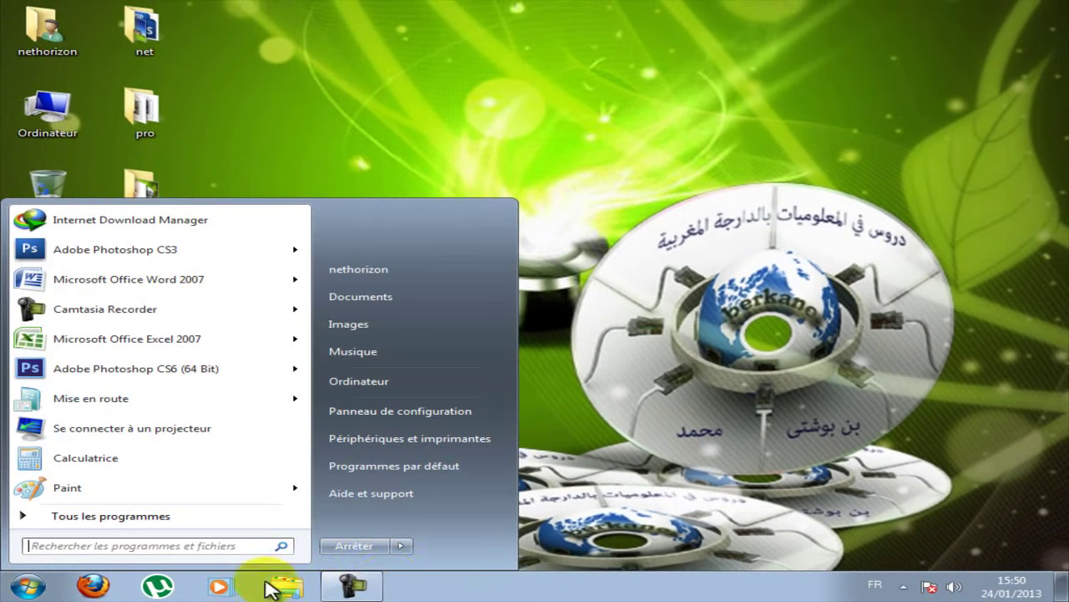
left_click(633, 495)
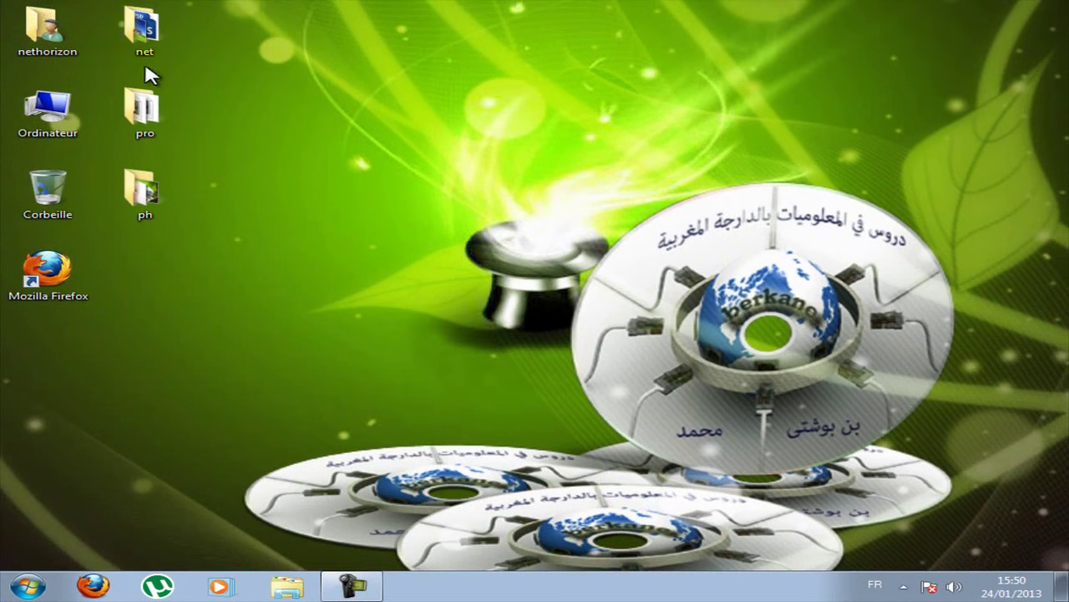
Step: Scatter the pro, ph, net, Ordinateur, Corbeille, nethorizon and Mozilla Firefox icons across the desktop
left_click(142, 119)
left_click_drag(415, 138, 415, 137)
left_click_drag(179, 209, 272, 374)
left_click_drag(146, 33, 585, 50)
left_click_drag(47, 115, 243, 196)
left_click_drag(48, 192, 242, 113)
left_click_drag(48, 36, 298, 58)
left_click_drag(48, 276, 339, 276)
left_click_drag(242, 113, 144, 113)
left_click(123, 237)
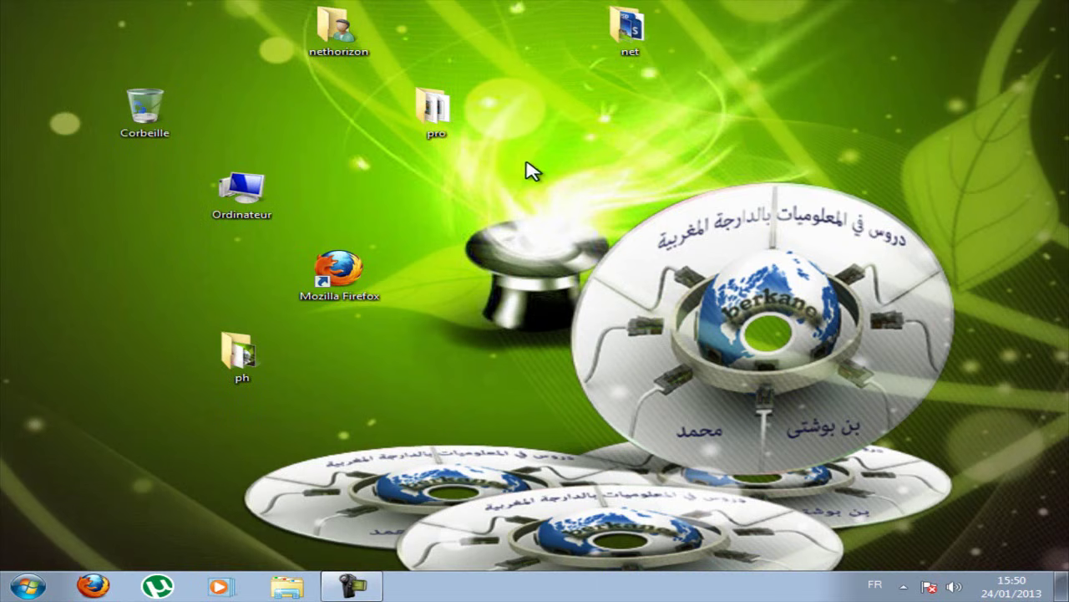
Step: Turn on automatic rearrangement of the desktop icons (Réorganiser automatiquement les icônes)
right_click(588, 167)
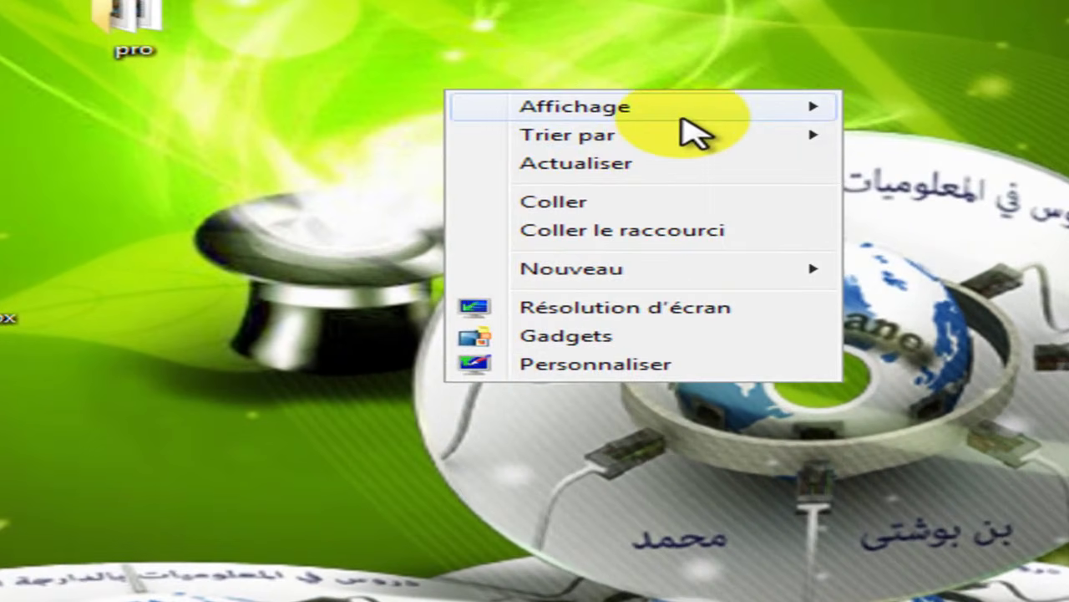
mouse_move(686, 127)
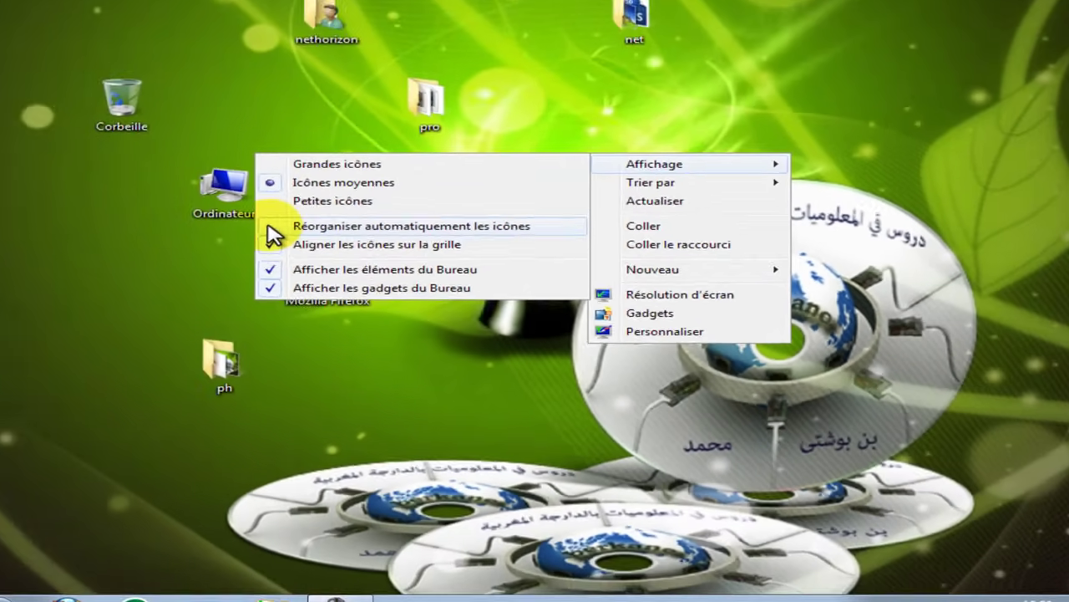
left_click(269, 226)
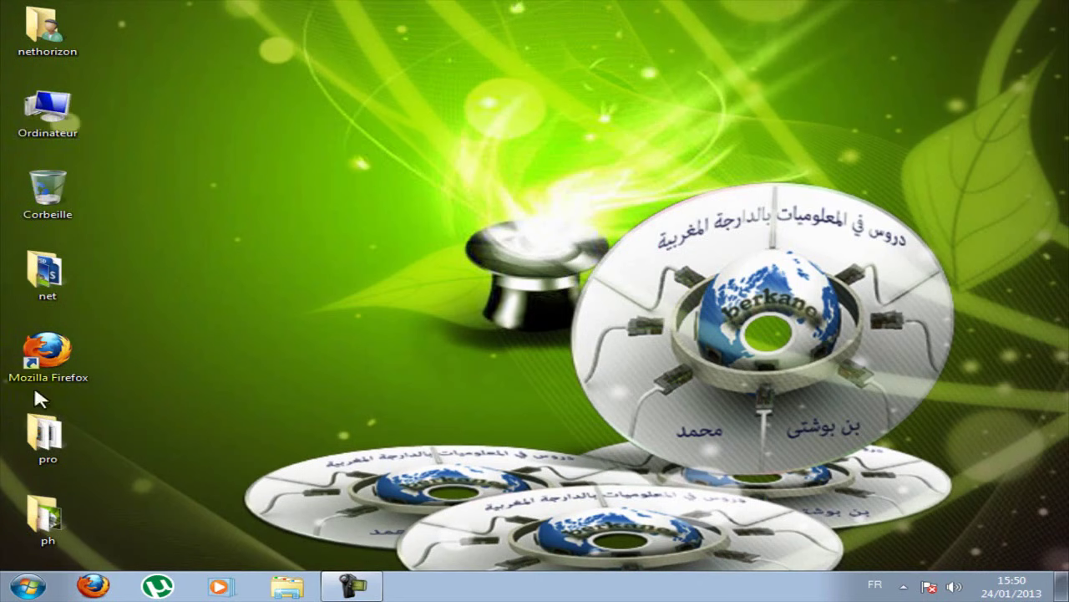
left_click(41, 431)
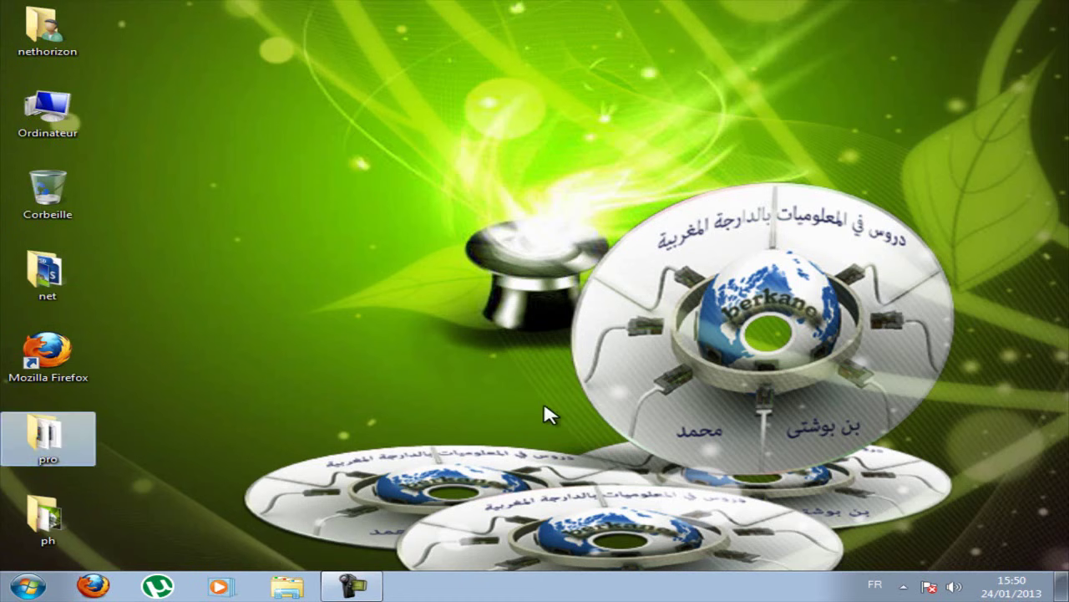
left_click(68, 508)
left_click(387, 468)
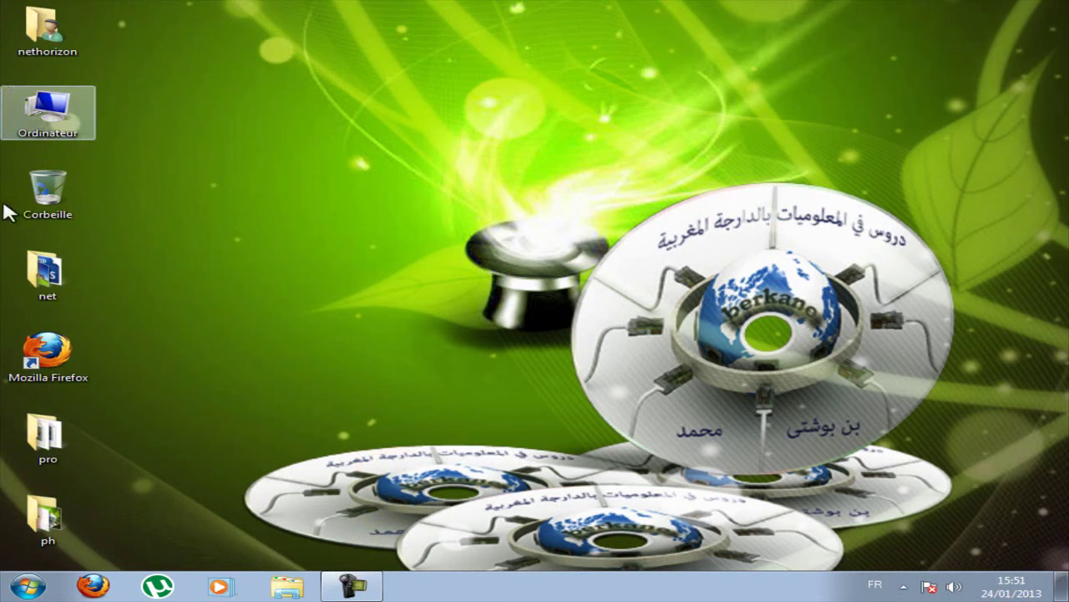
Step: Turn off automatic icon rearrangement, and move the ph folder away from its column and back to its place
right_click(326, 198)
mouse_move(367, 210)
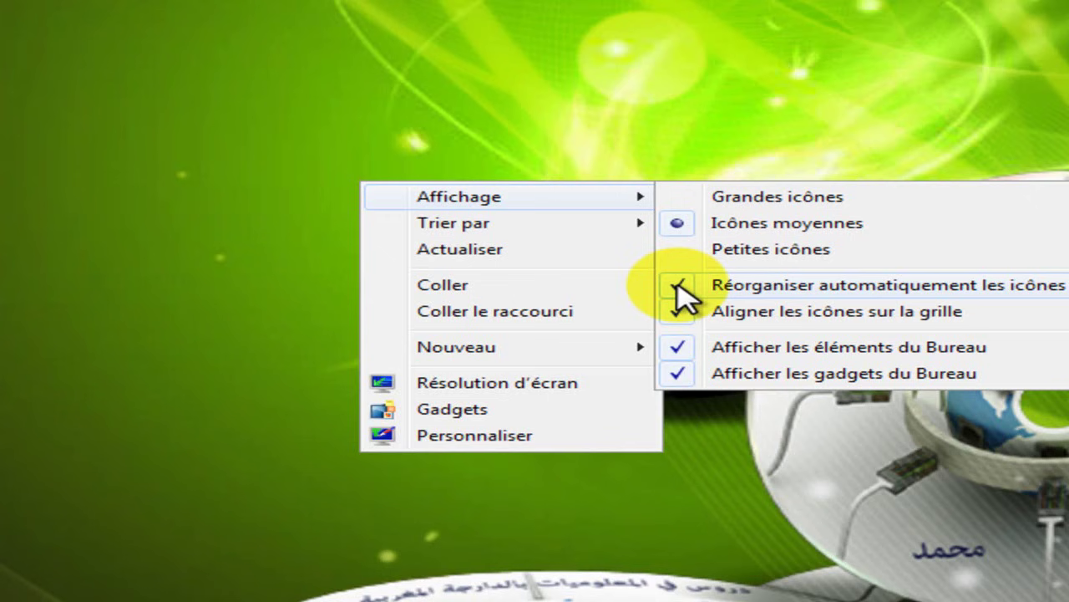
left_click(684, 289)
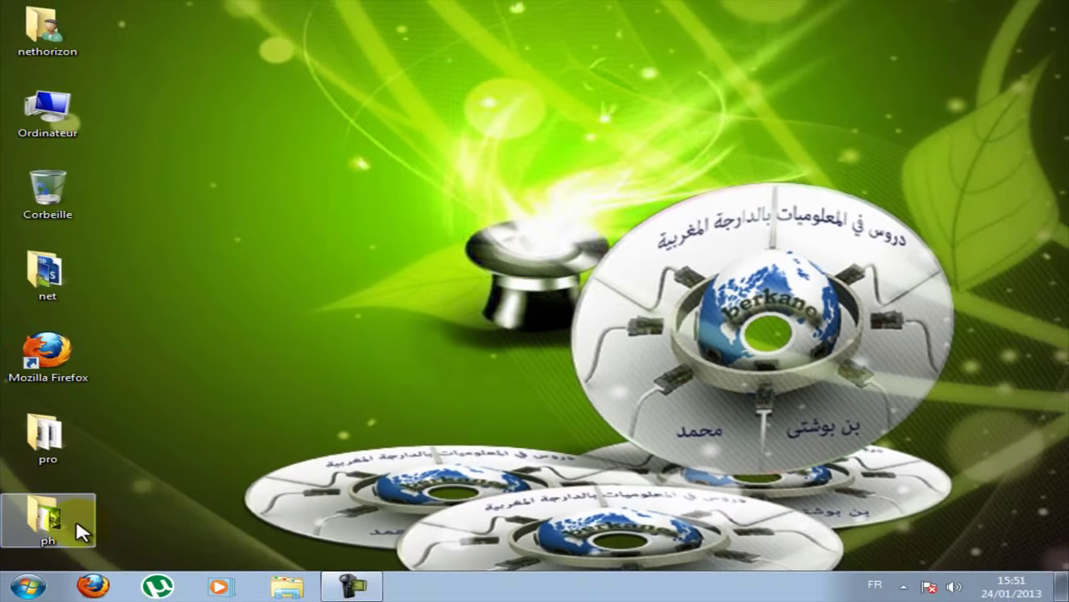
left_click_drag(81, 531, 343, 280)
left_click_drag(151, 256, 50, 514)
left_click(337, 274)
right_click(328, 242)
left_click(310, 184)
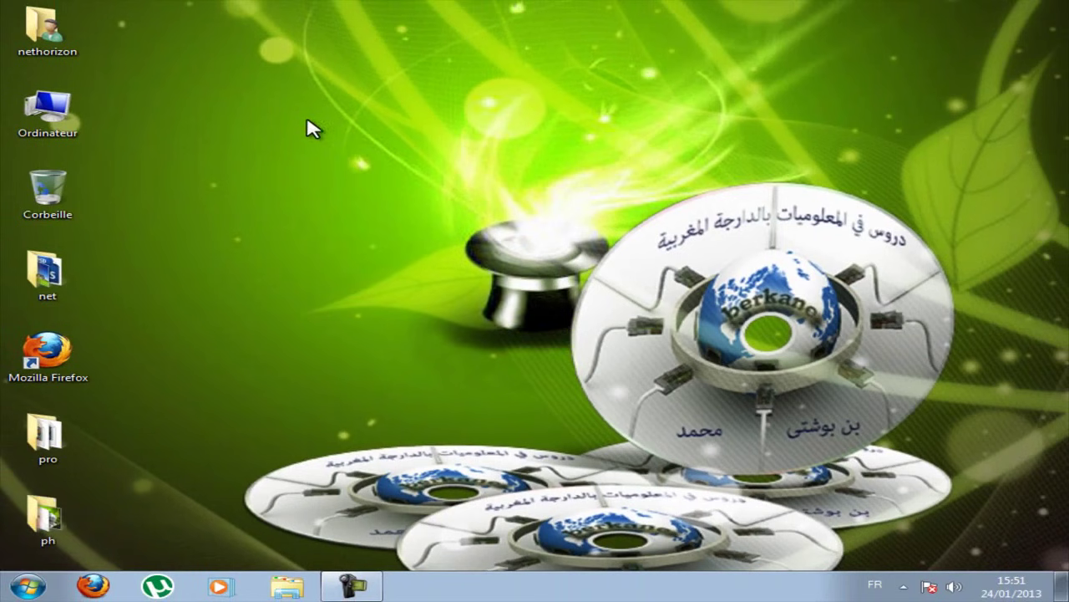
Step: Examine the desktop display options for icon size, automatic arrangement, grid alignment and visible elements
right_click(360, 147)
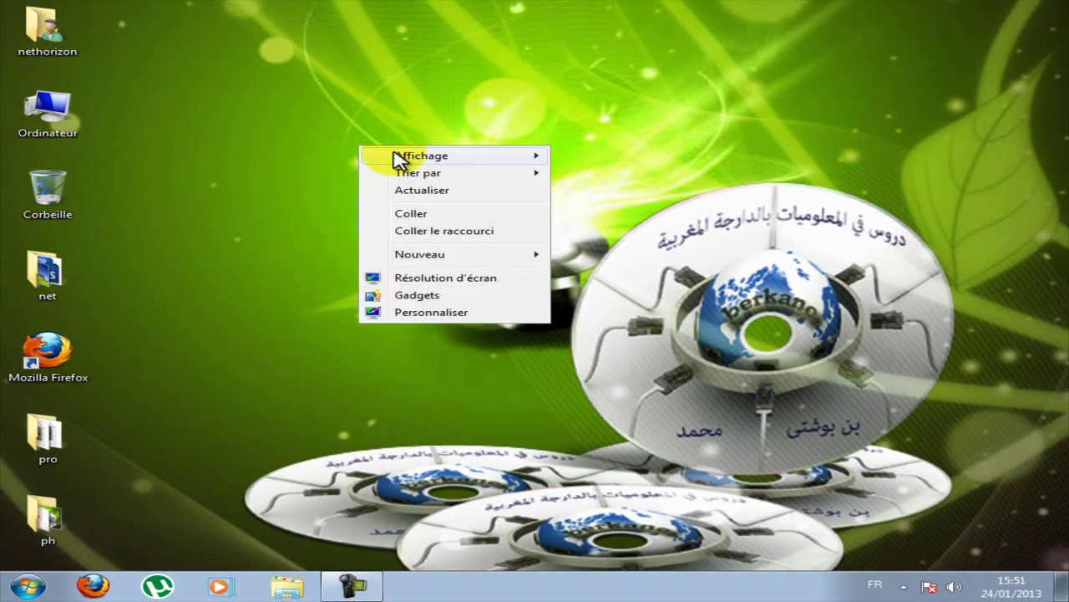
mouse_move(393, 157)
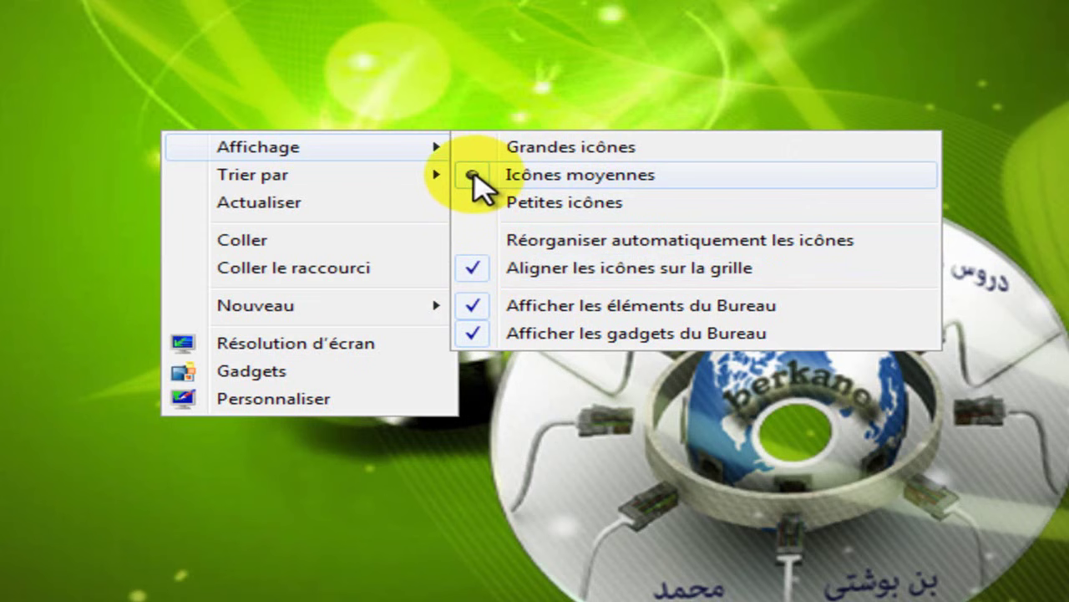
key("Escape")
key("Escape")
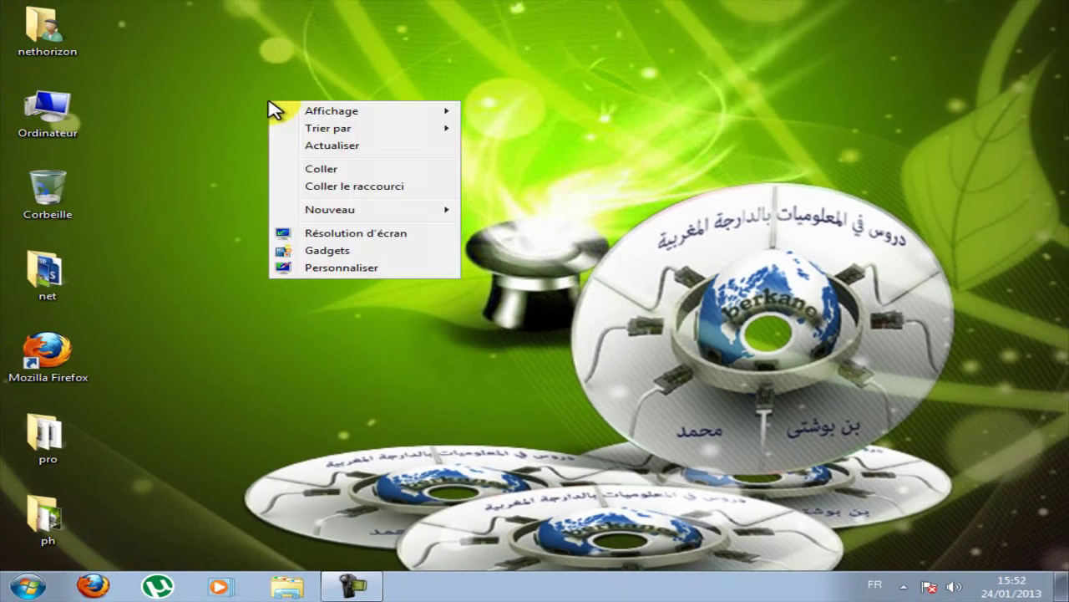
right_click(304, 104)
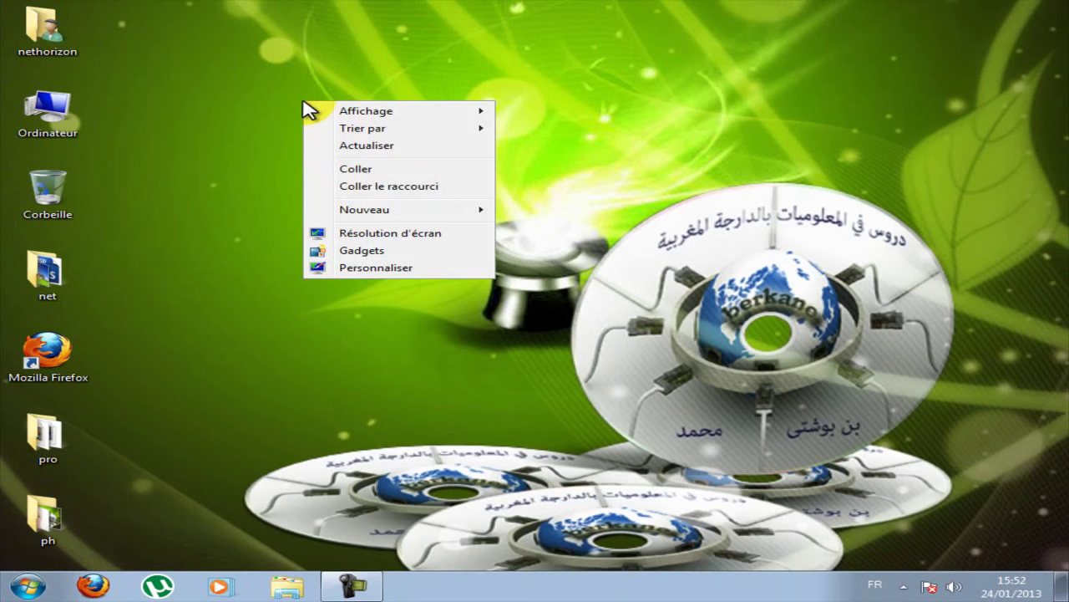
right_click(270, 90)
left_click(338, 60)
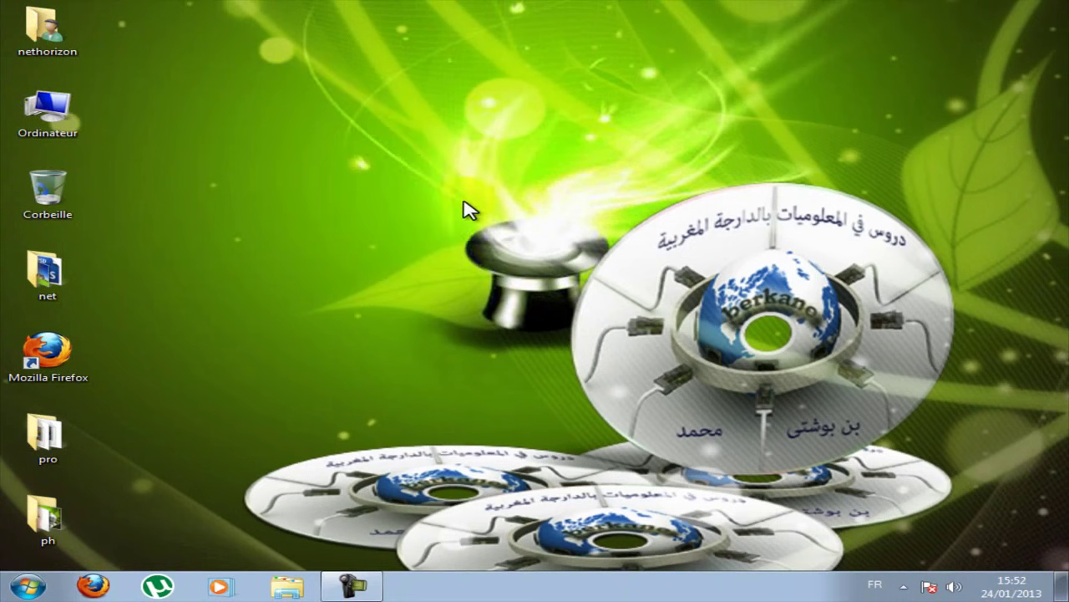
right_click(306, 147)
left_click(276, 117)
right_click(276, 116)
mouse_move(303, 125)
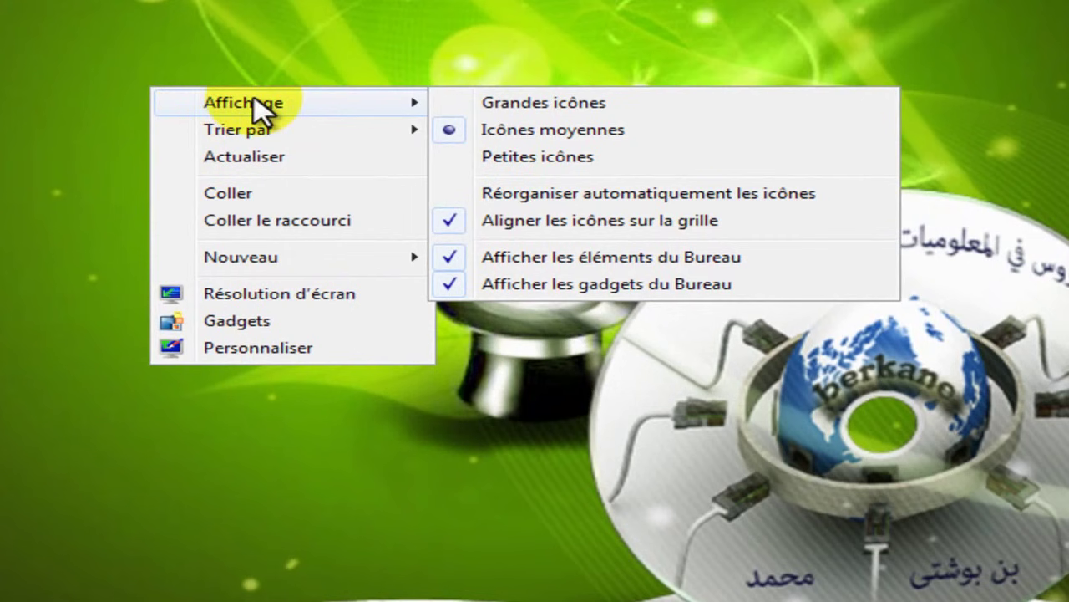
left_click(305, 31)
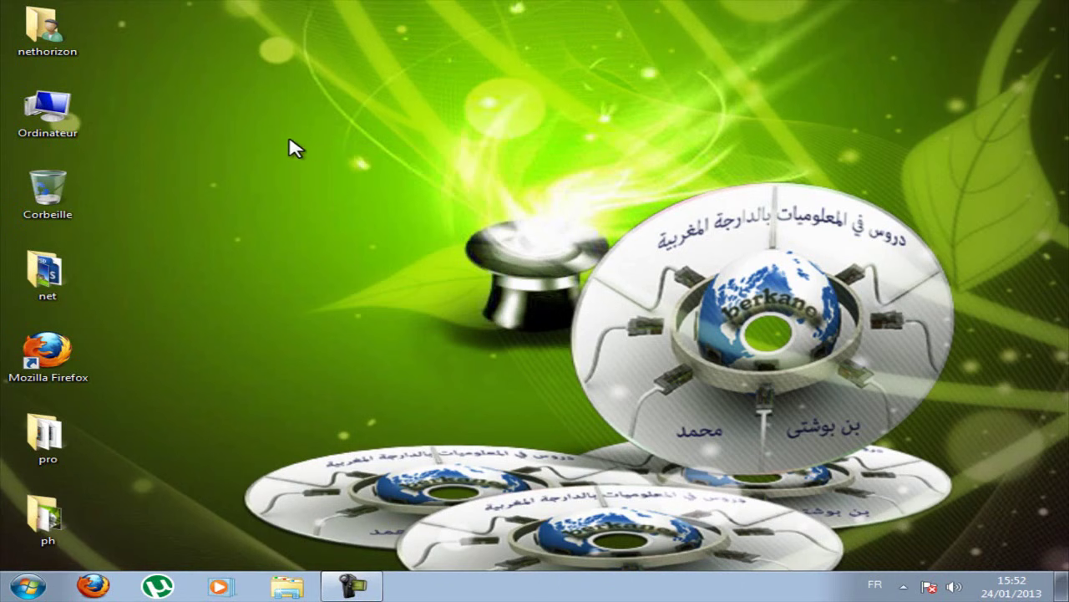
Step: Swap the places of the Ordinateur and Corbeille icons on the desktop
left_click_drag(84, 121, 763, 121)
left_click_drag(50, 197, 12, 134)
left_click_drag(723, 117, 16, 216)
left_click(327, 191)
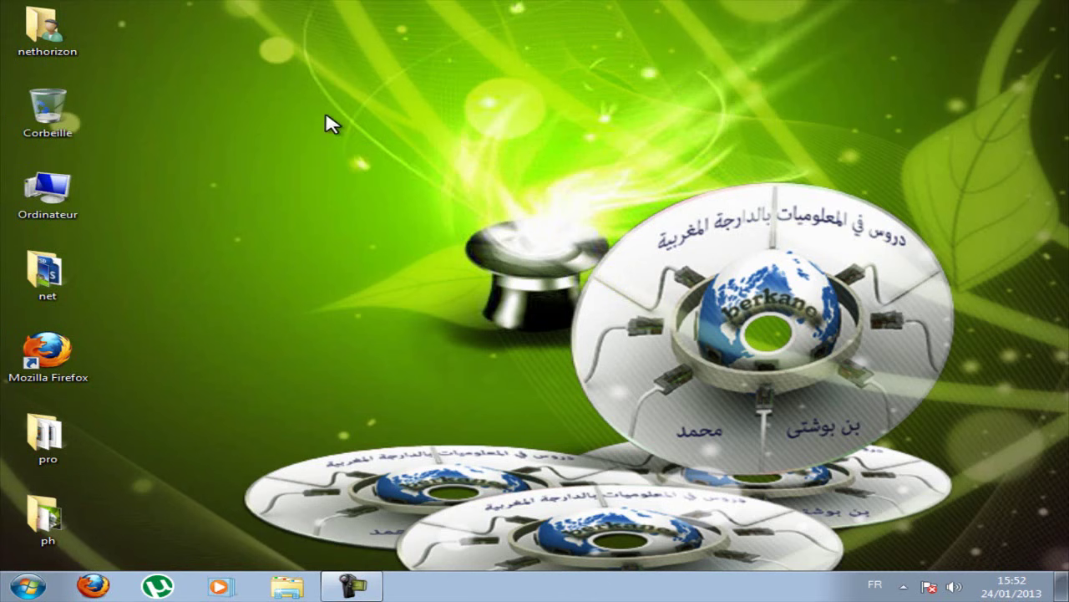
Step: Create a new folder named maroc on an empty area of the desktop
right_click(212, 127)
left_click(228, 119)
right_click(232, 123)
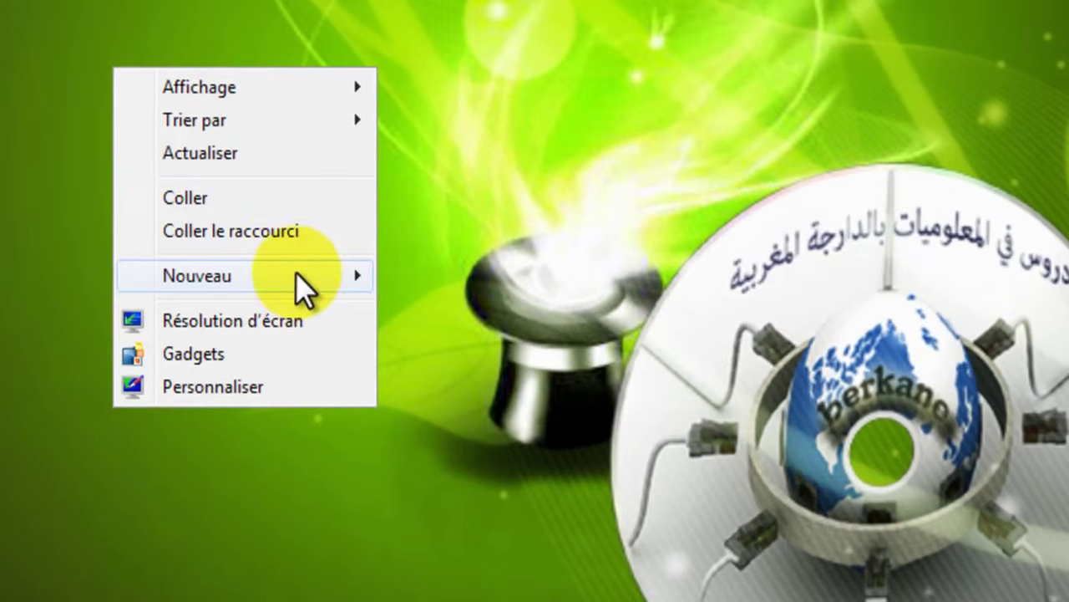
mouse_move(343, 252)
left_click(401, 252)
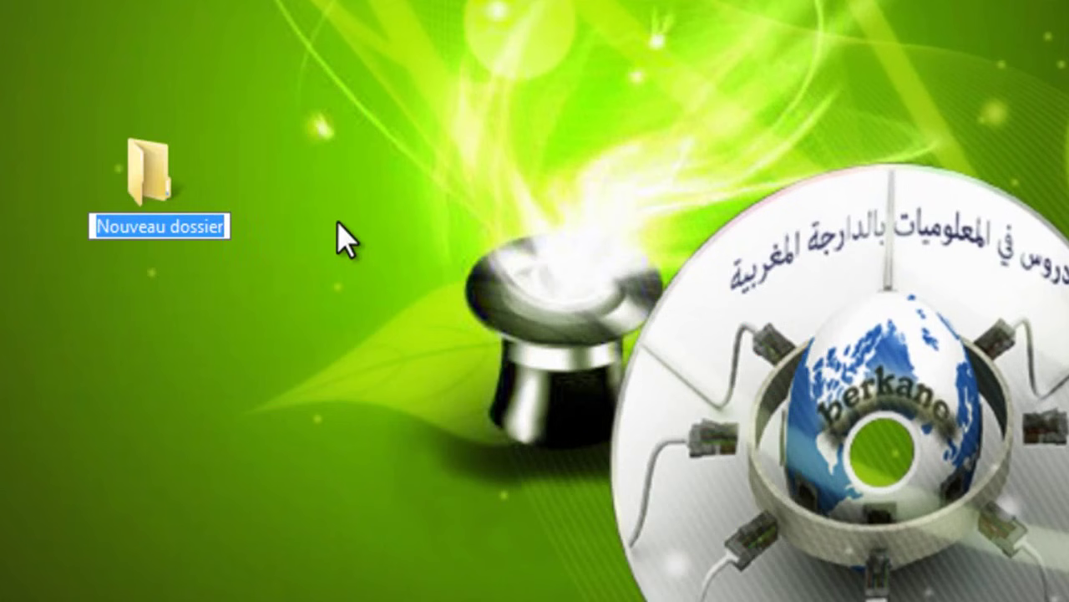
type("maroc")
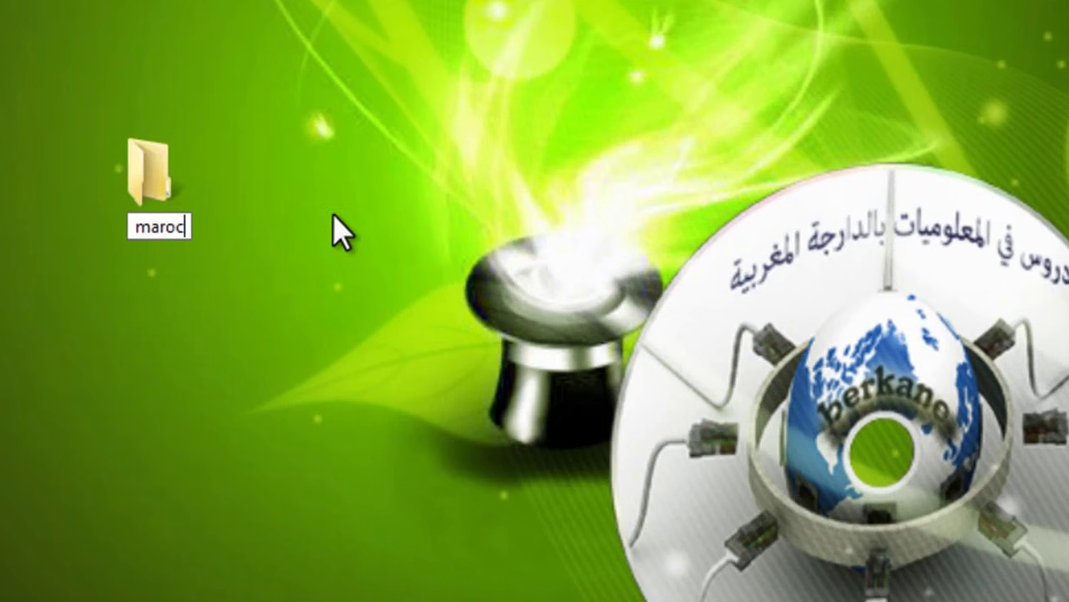
key("Return")
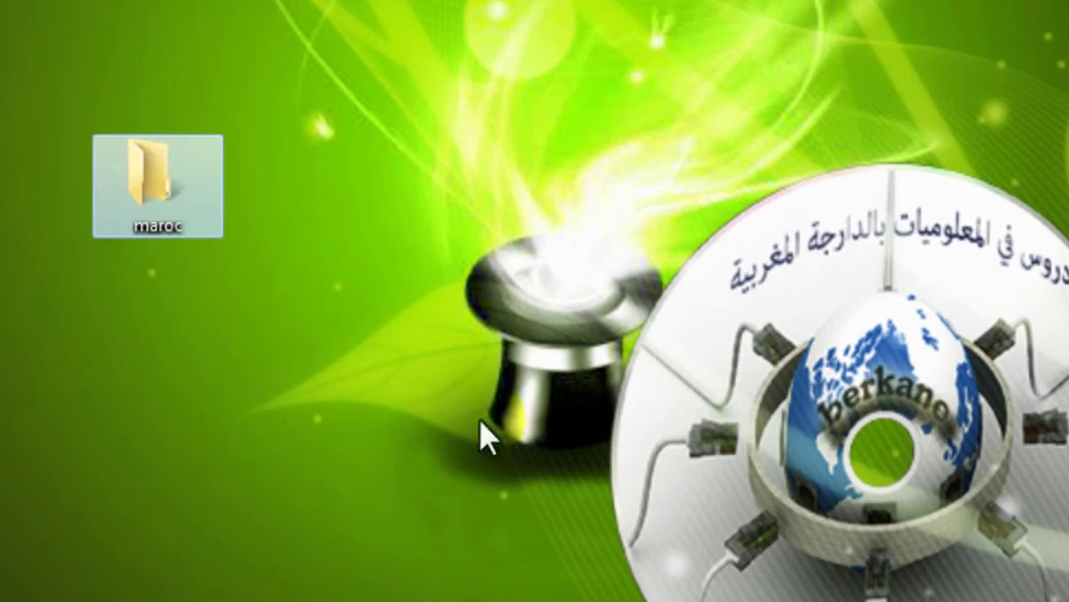
Step: Rename the maroc desktop folder, clearing its name and entering maroc again
right_click(155, 205)
left_click(286, 513)
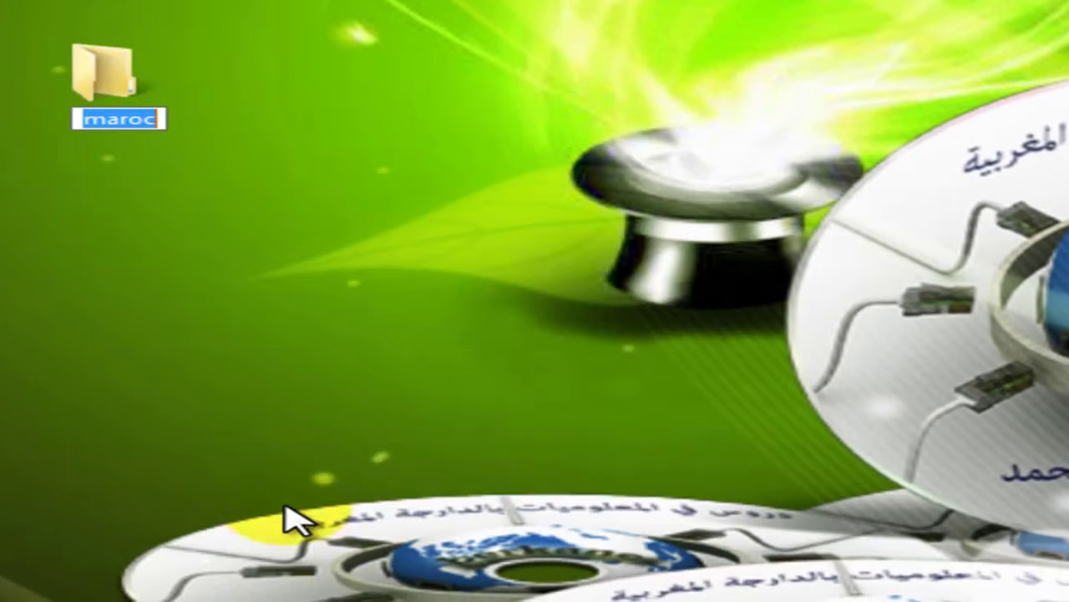
type("ffff")
key("BackSpace")
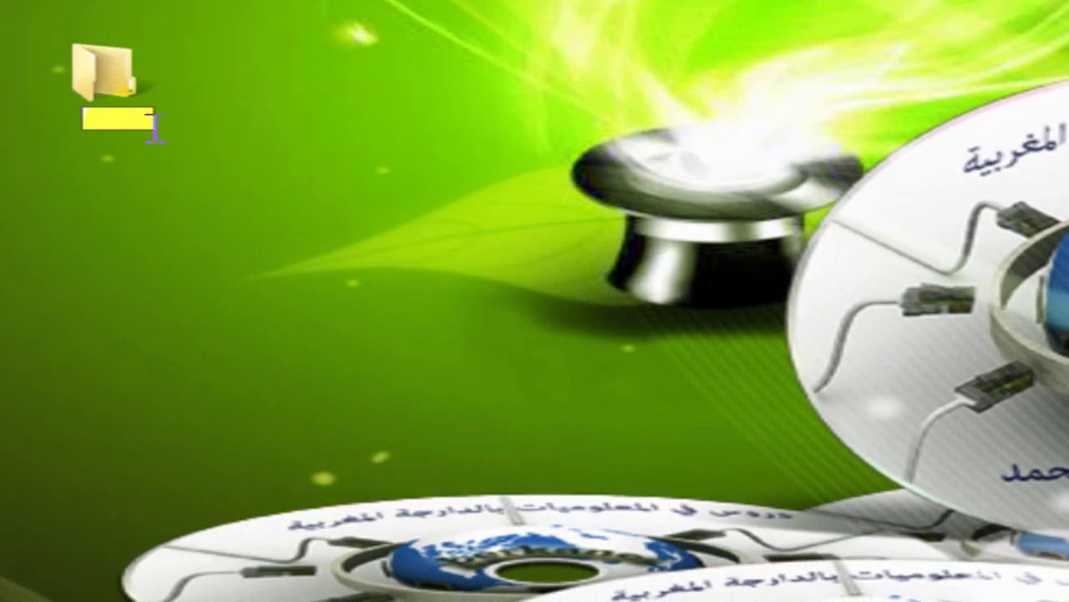
type("maroc")
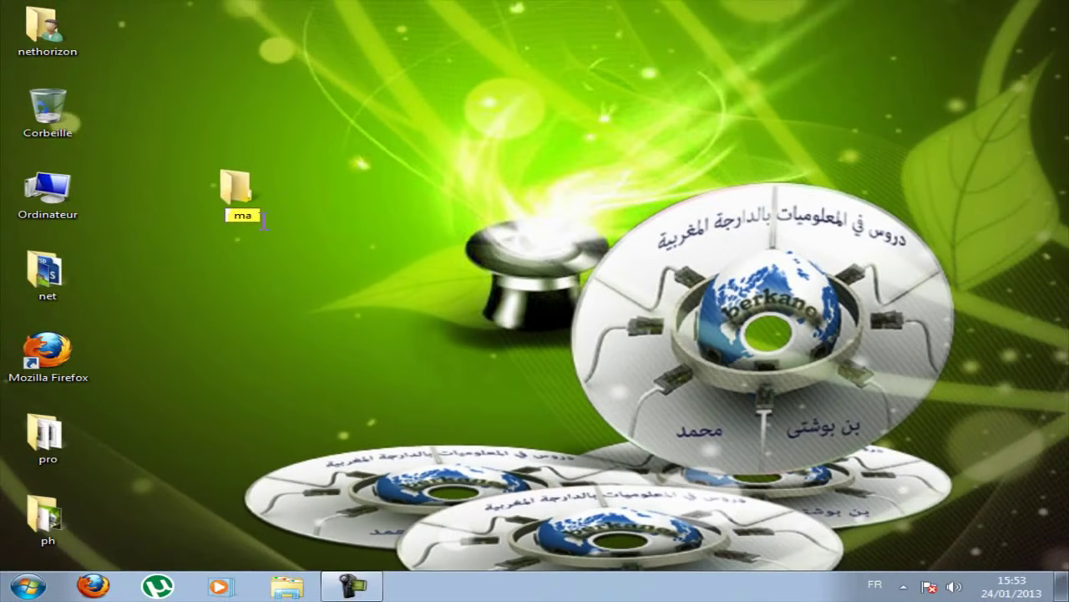
left_click(255, 265)
Step: Open the maroc folder and create a subfolder named berkane in it
double_click(233, 190)
right_click(441, 208)
left_click(369, 217)
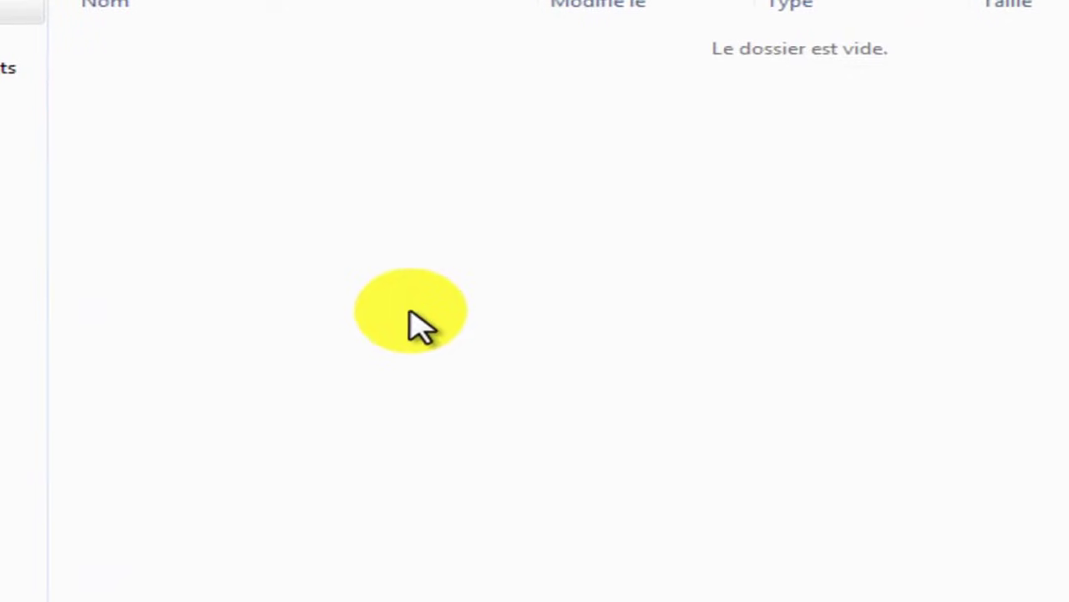
right_click(409, 314)
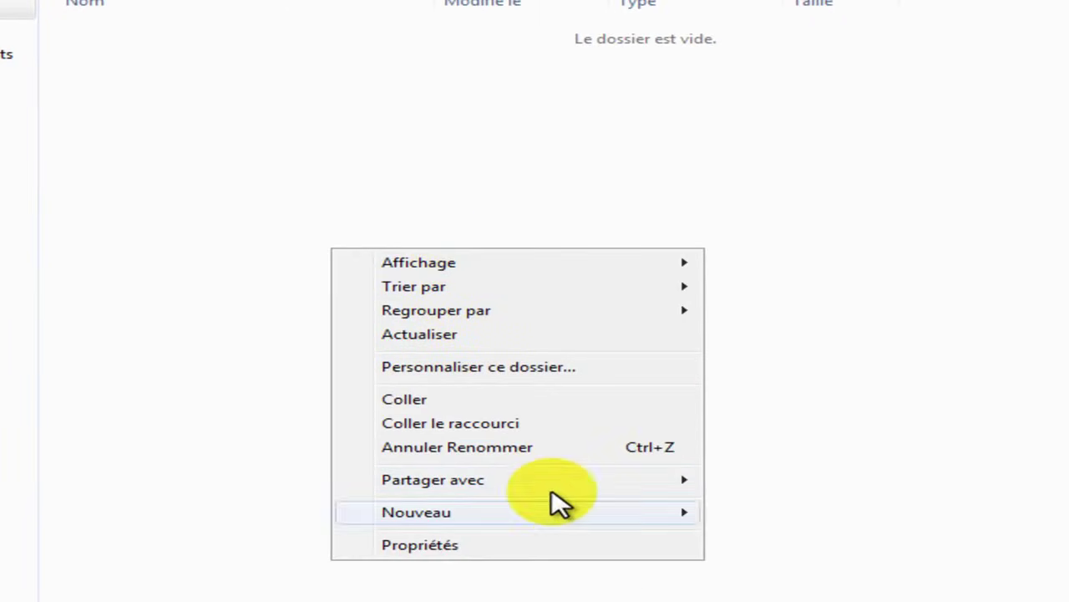
mouse_move(701, 511)
left_click(762, 218)
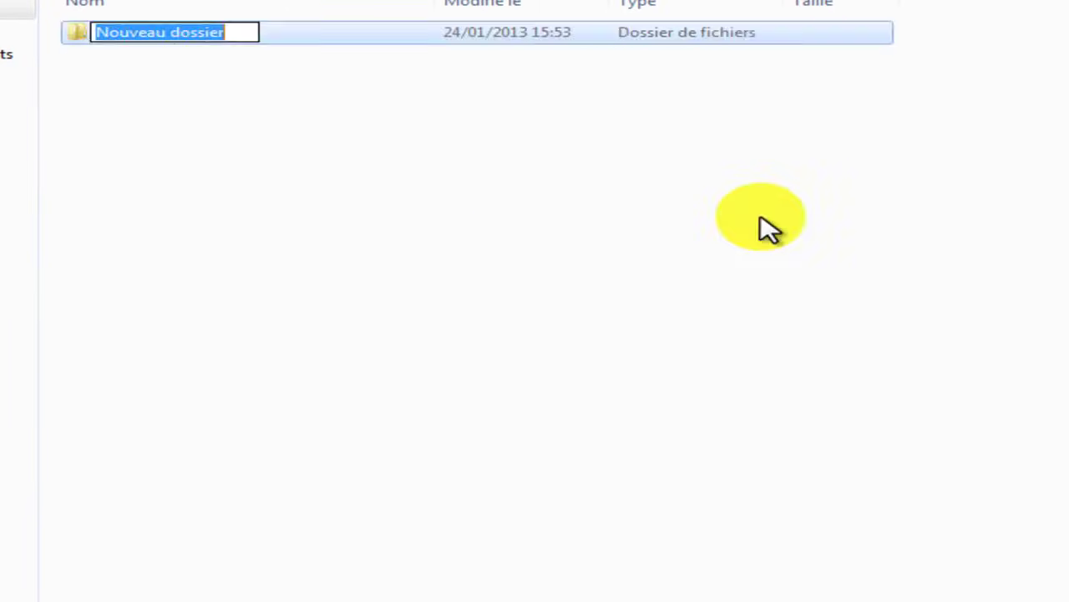
type("berk")
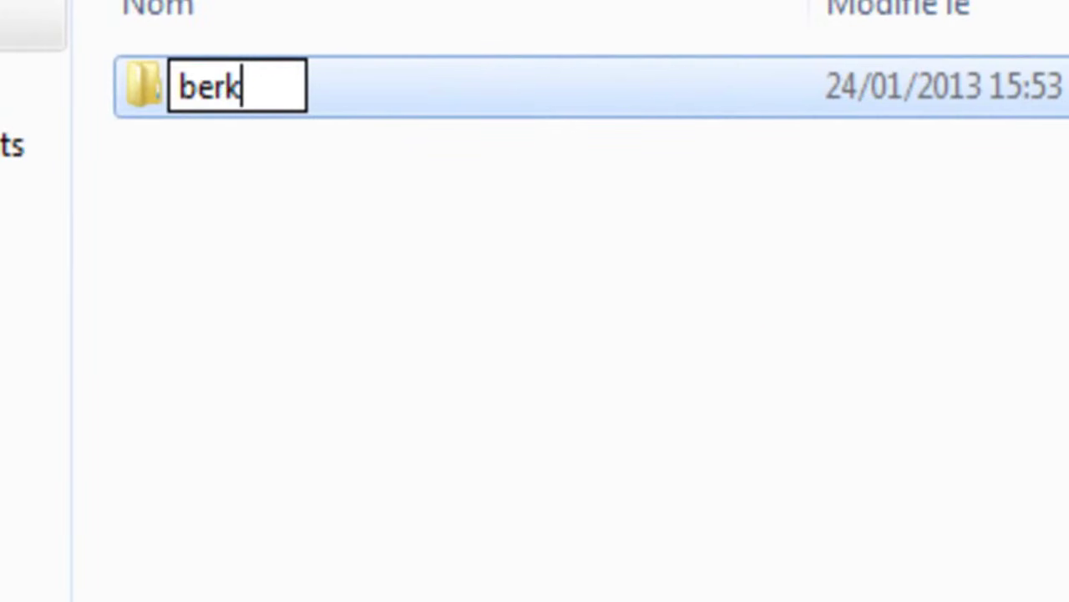
type("ane")
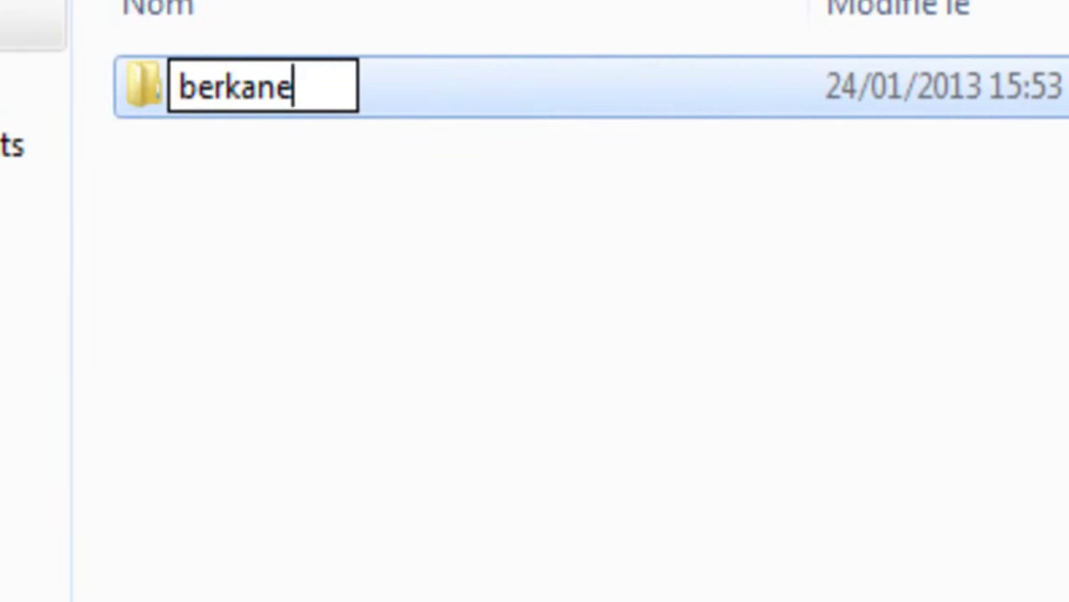
key("Return")
Step: Open the berkane folder and create a subfolder named zegzel in it
double_click(208, 100)
right_click(564, 497)
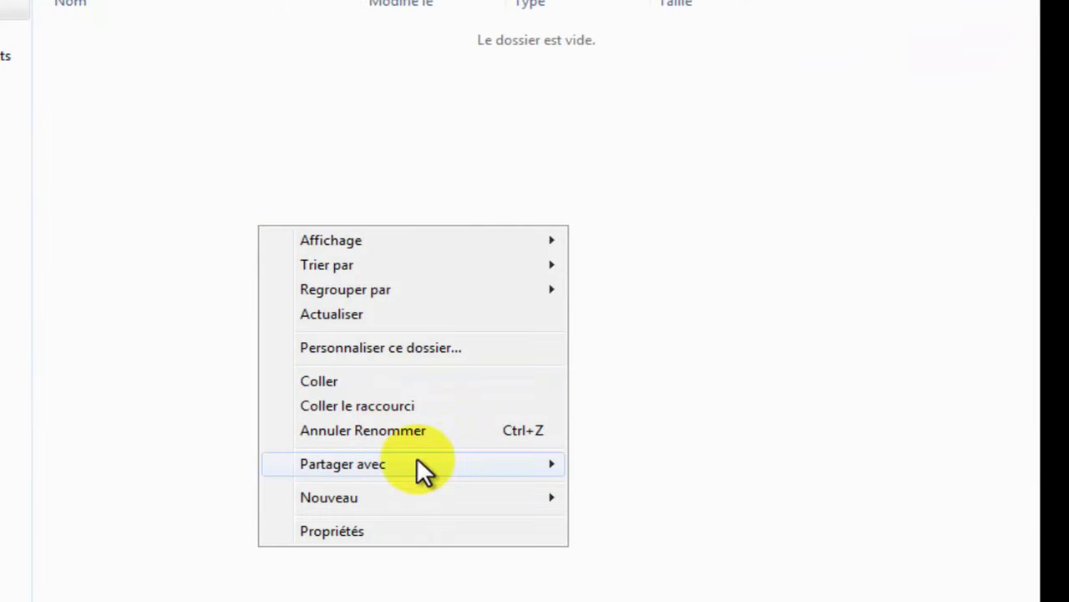
mouse_move(430, 501)
left_click(567, 193)
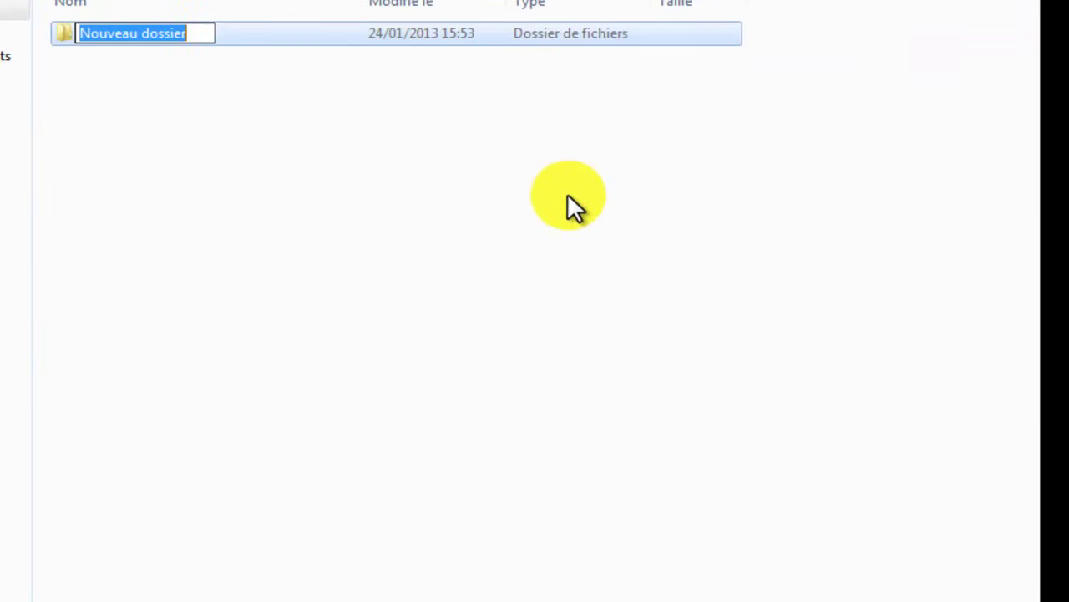
type("zegzel")
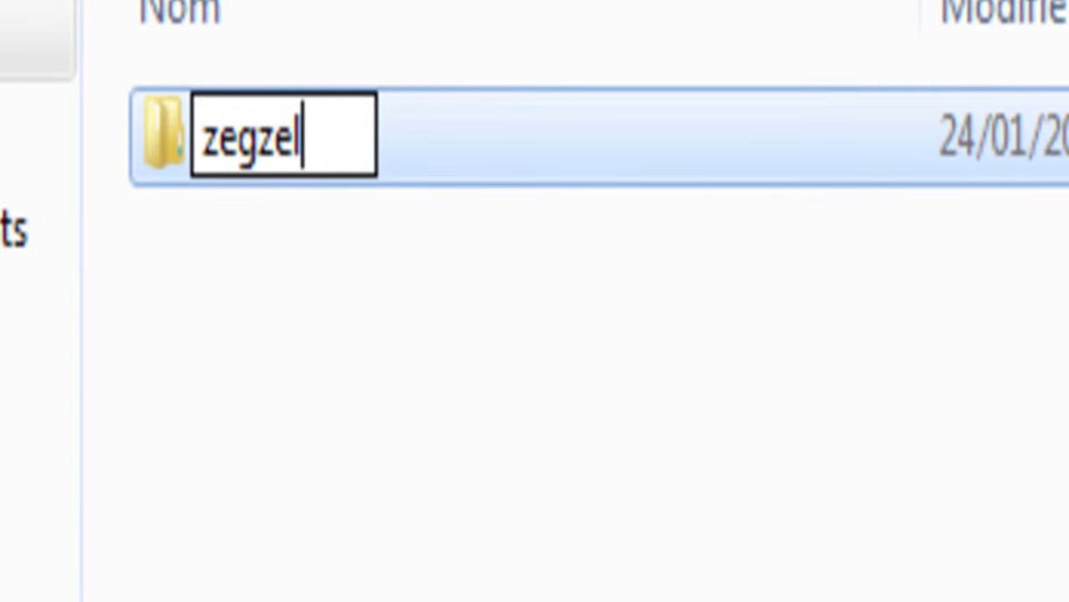
key("Return")
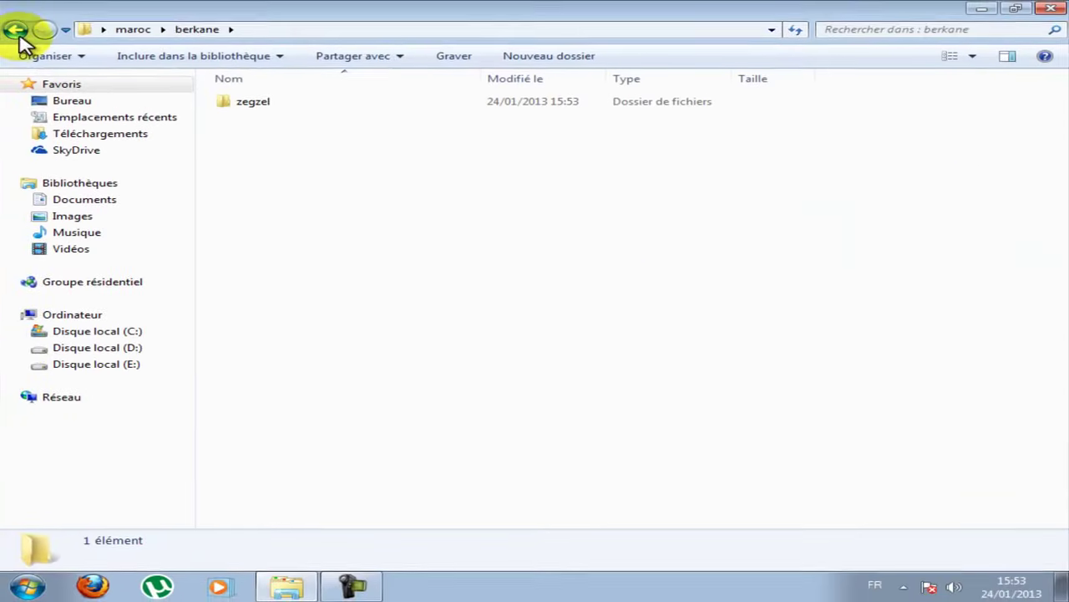
Step: Return from berkane to the maroc folder and close the folder window
left_click(16, 29)
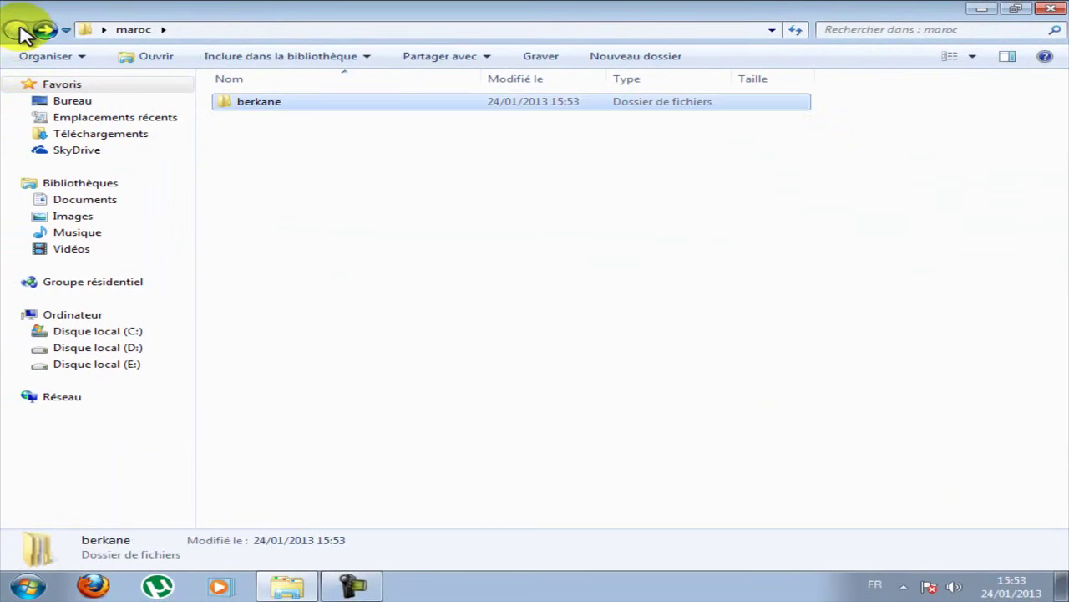
left_click(373, 232)
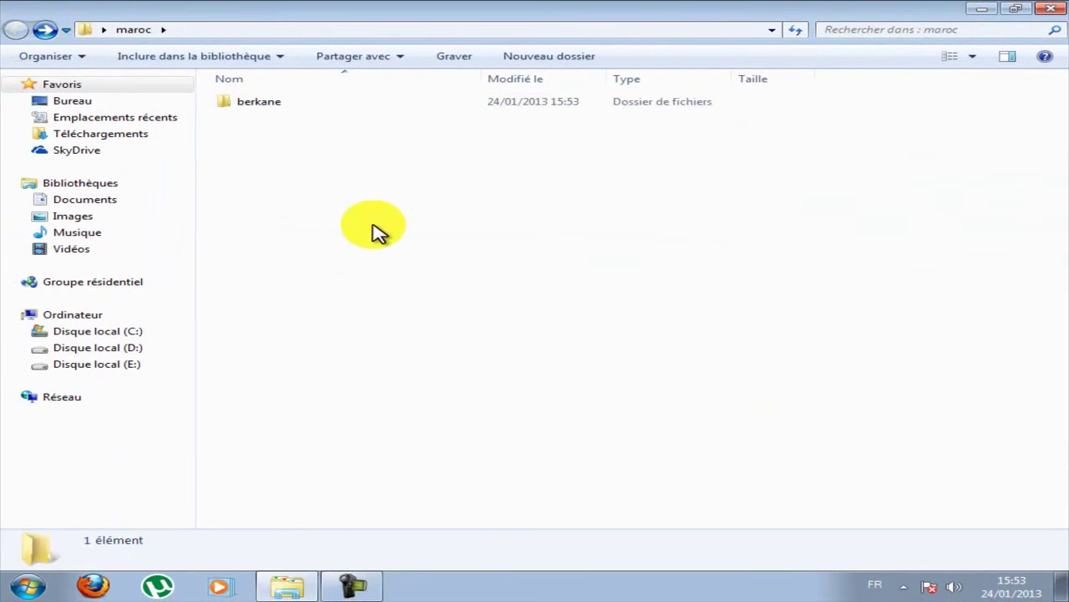
left_click(1046, 12)
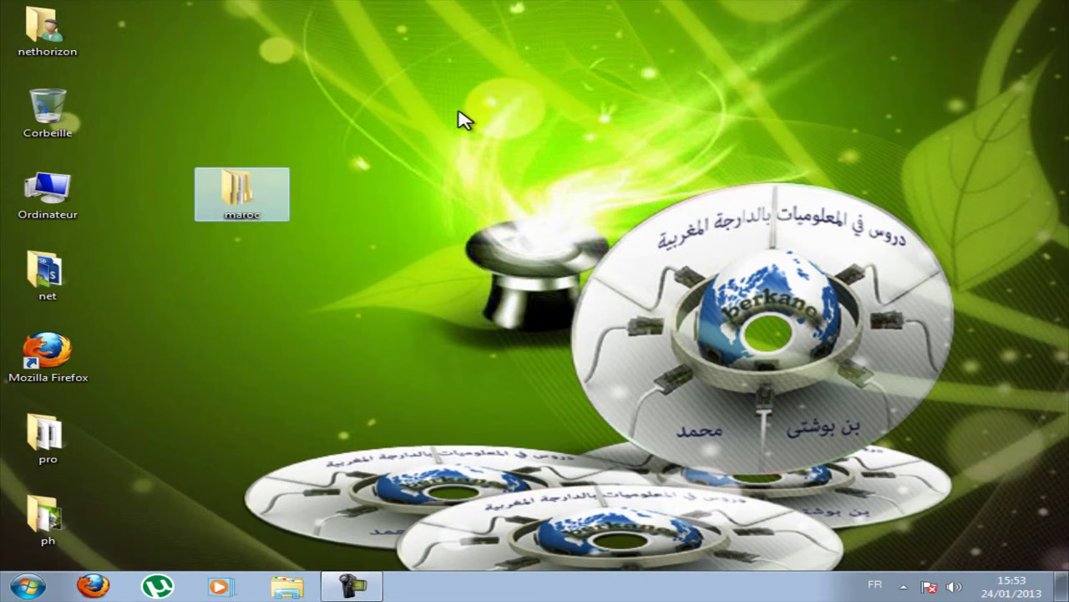
Step: Move the maroc folder up to the Corbeille icon's row, and look through its nested berkane and zegzel folders
left_click_drag(219, 215, 314, 133)
left_click_drag(347, 92, 251, 126)
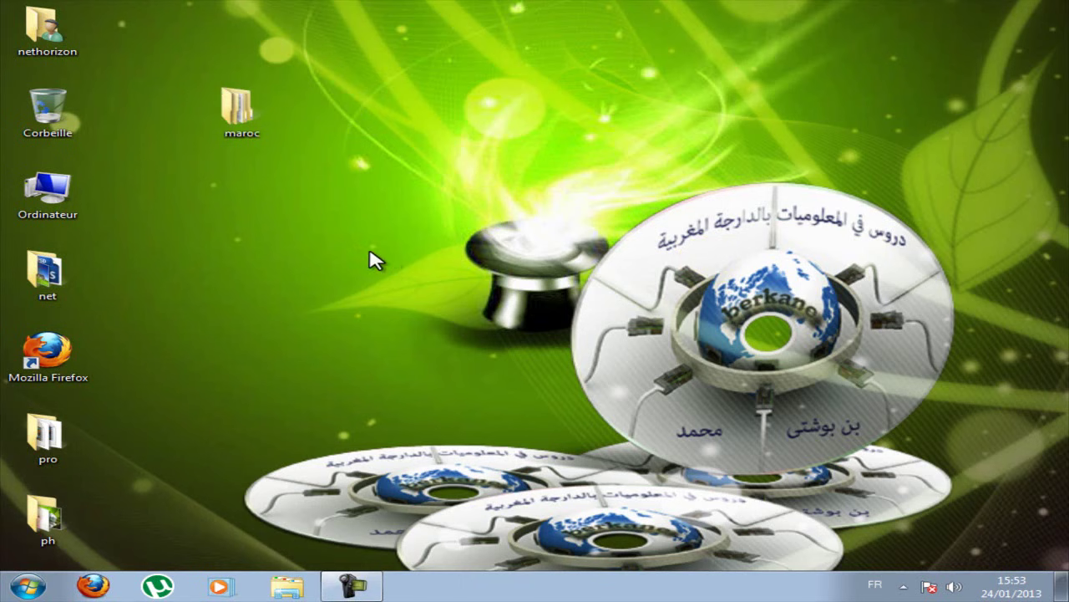
double_click(238, 109)
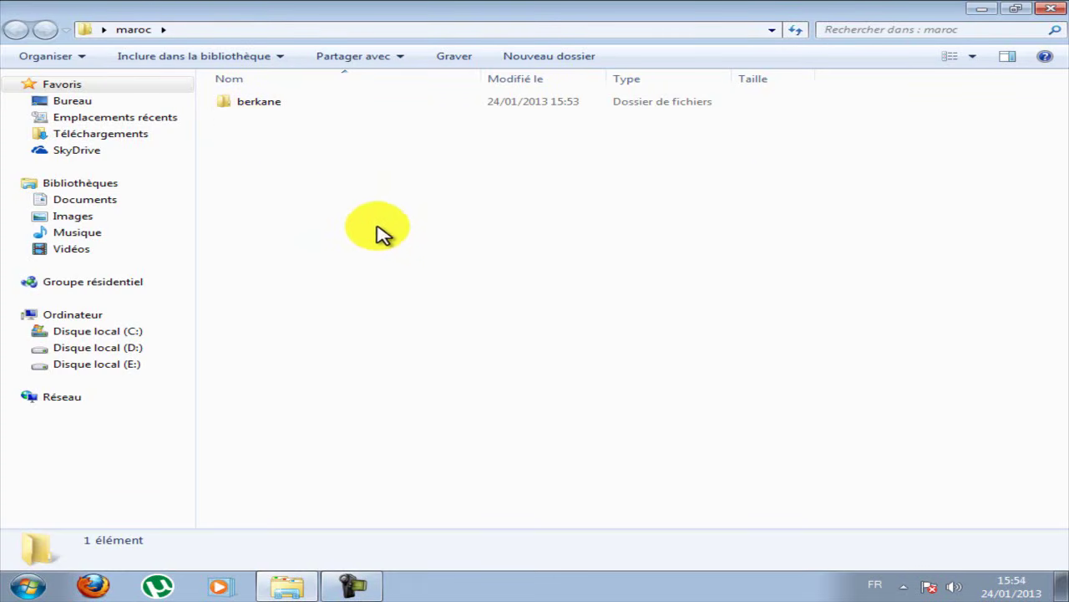
double_click(260, 105)
double_click(258, 107)
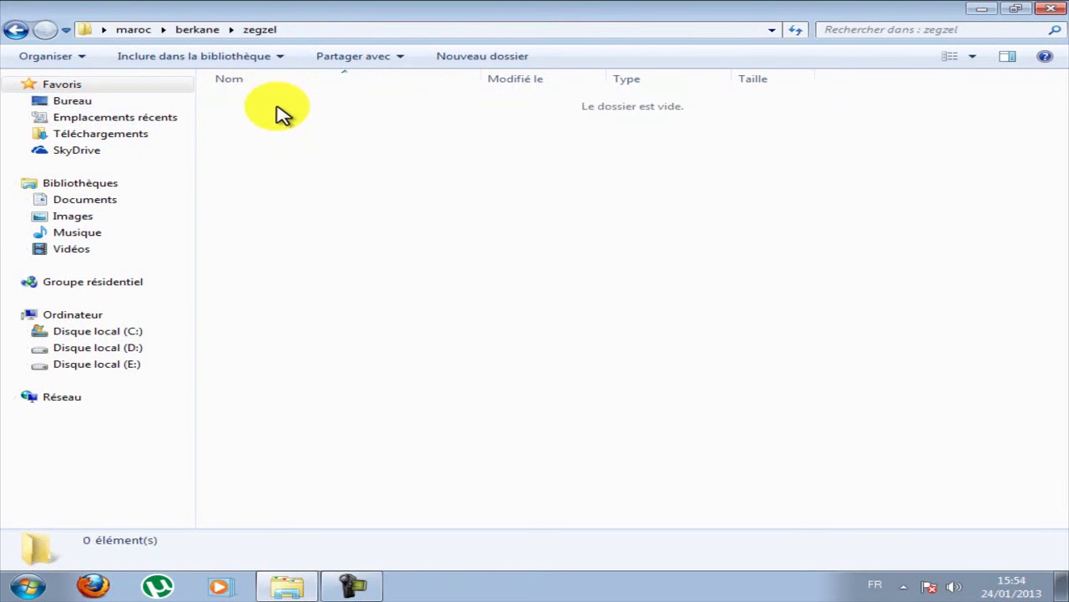
left_click(1051, 9)
Step: Move the maroc folder past the middle of the desktop, and create a folder named af in the same row
left_click_drag(270, 137, 631, 117)
right_click(195, 155)
mouse_move(359, 284)
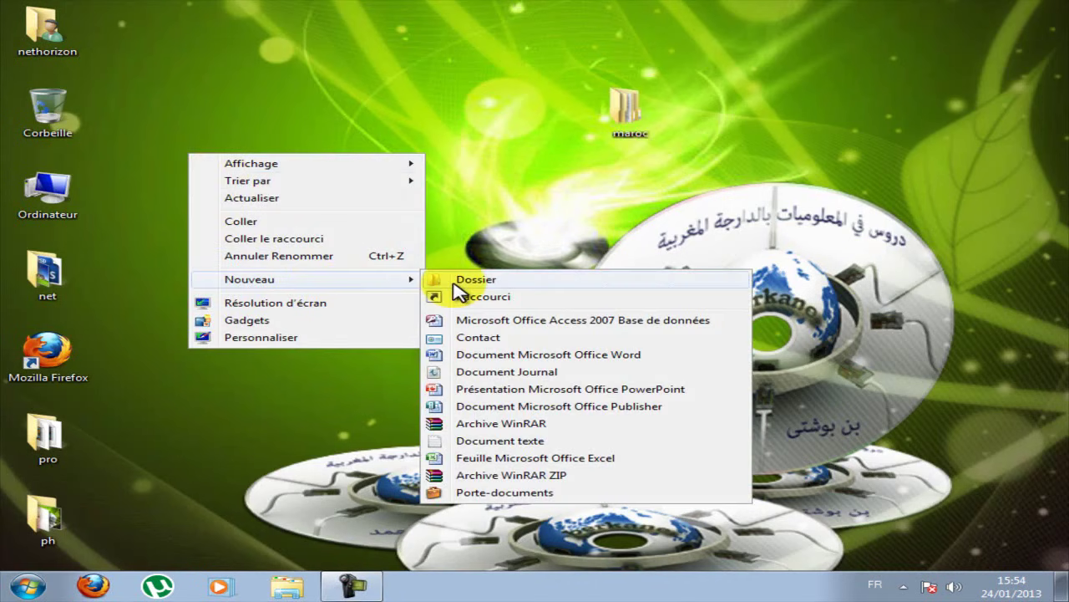
left_click(437, 343)
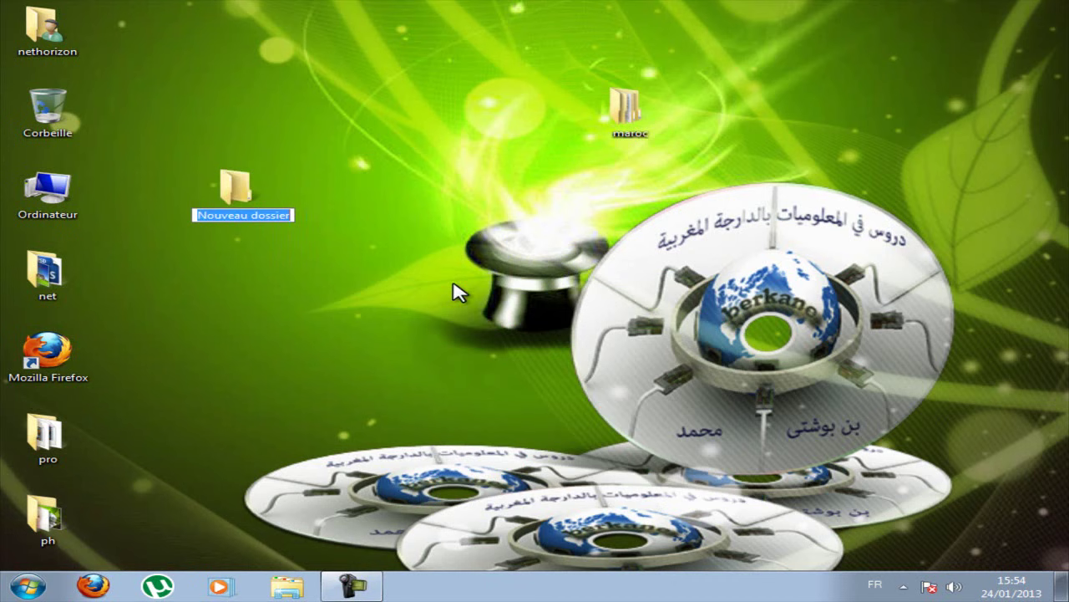
key("Return")
left_click_drag(285, 194, 363, 134)
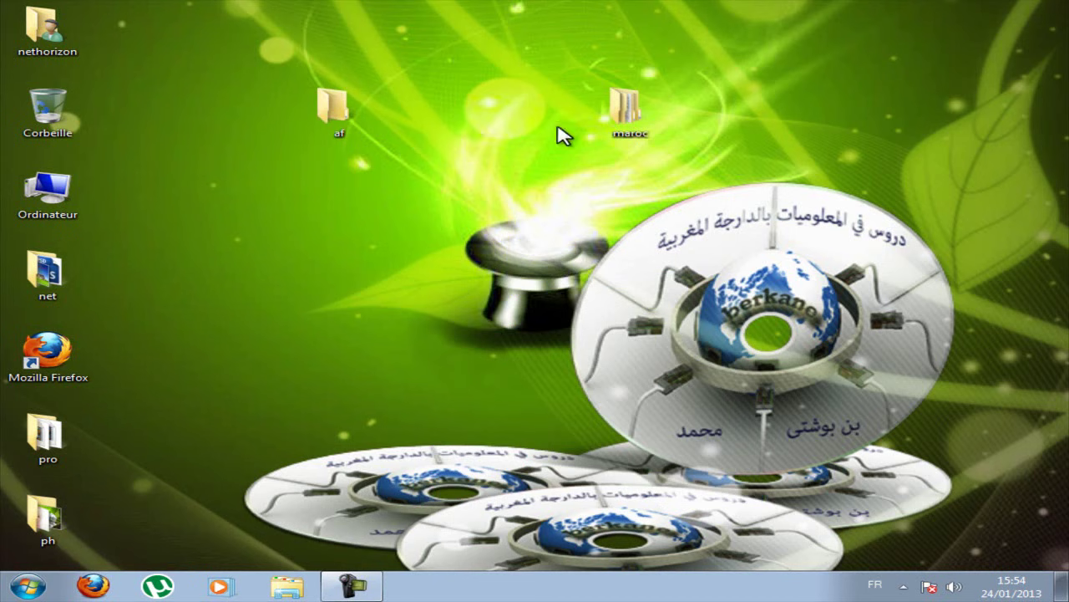
Step: Put the maroc folder inside the af folder, and place af in the Ordinateur icon's row
left_click(623, 110)
left_click(285, 128)
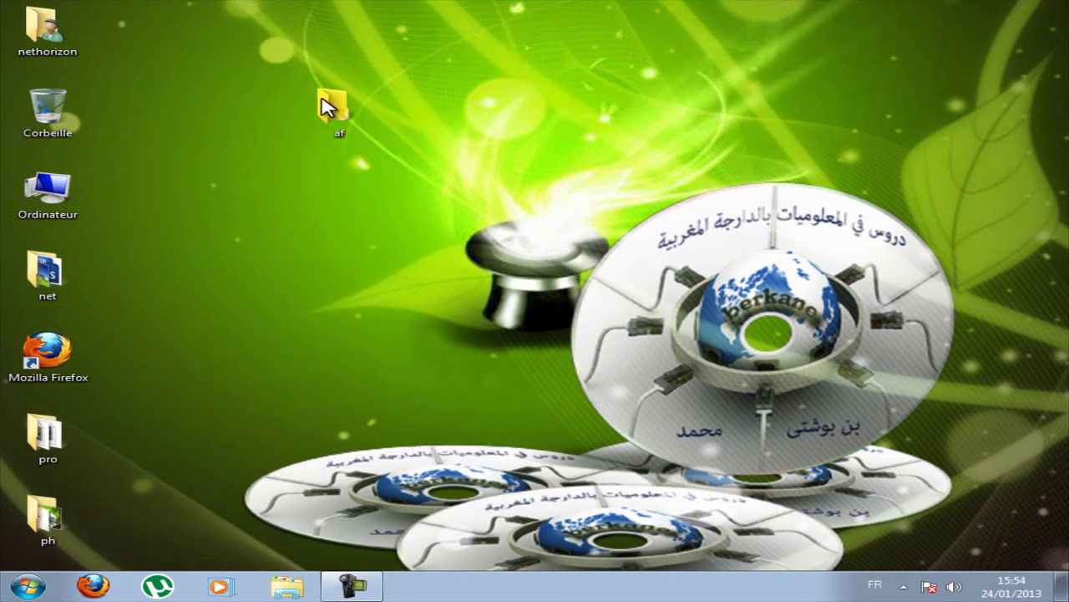
left_click_drag(292, 63, 202, 45)
left_click_drag(332, 107, 275, 162)
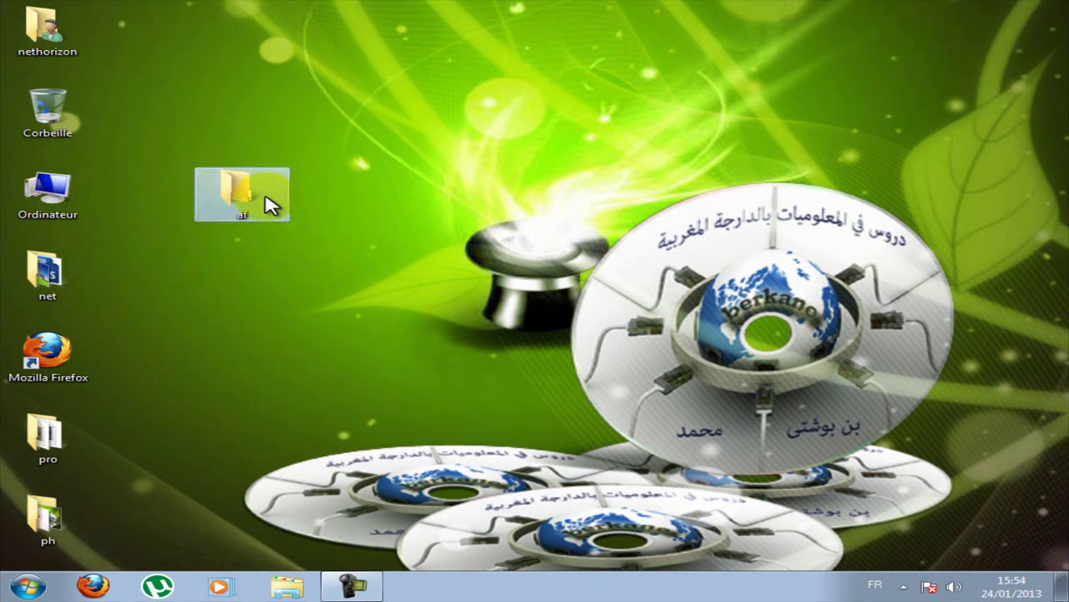
Step: Open the af folder and browse through maroc and berkane down to zegzel
double_click(269, 202)
double_click(290, 14)
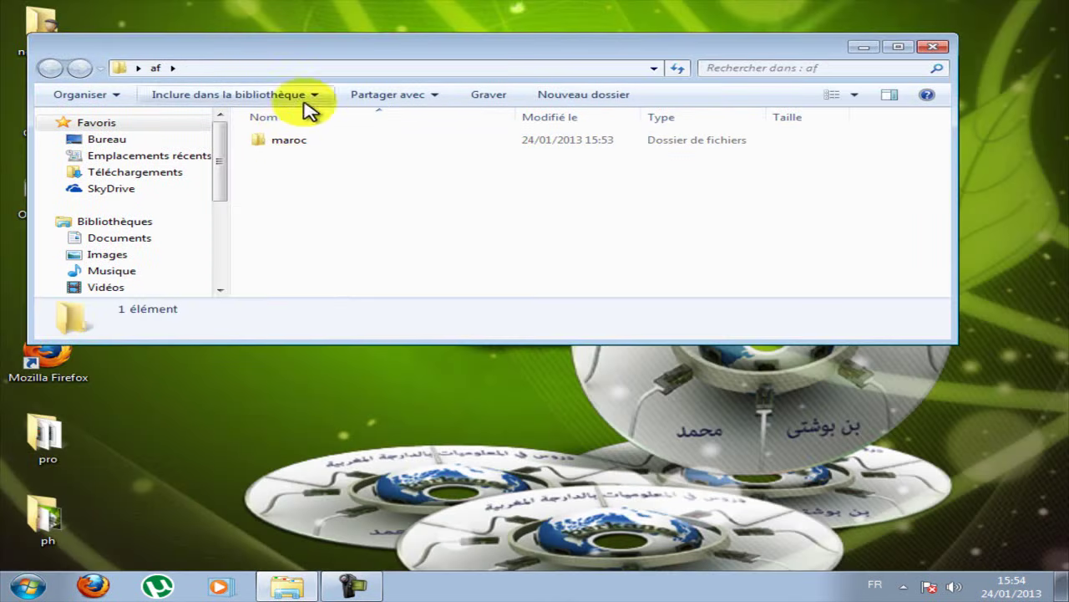
double_click(281, 143)
double_click(279, 146)
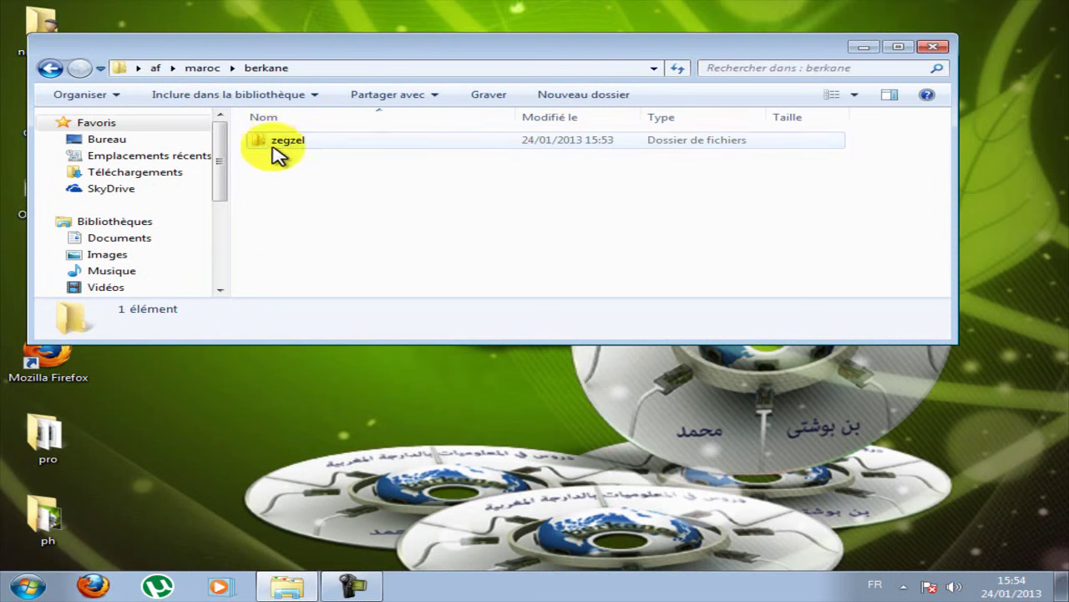
double_click(282, 140)
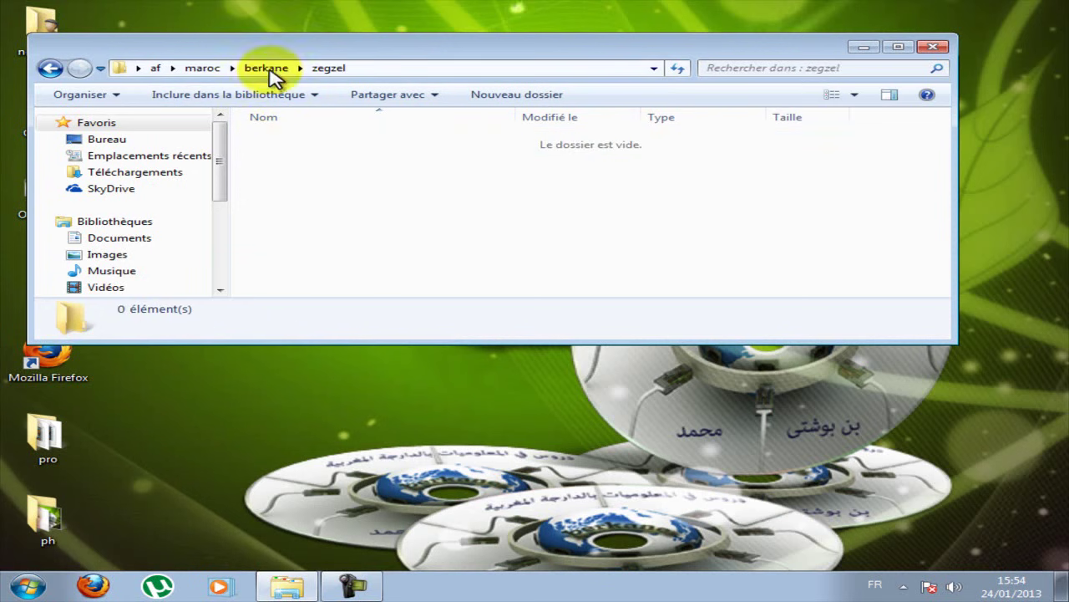
Step: Move and resize the zegzel window to uncover the af icon, place af next to Corbeille, and close the window
left_click_drag(119, 43, 305, 19)
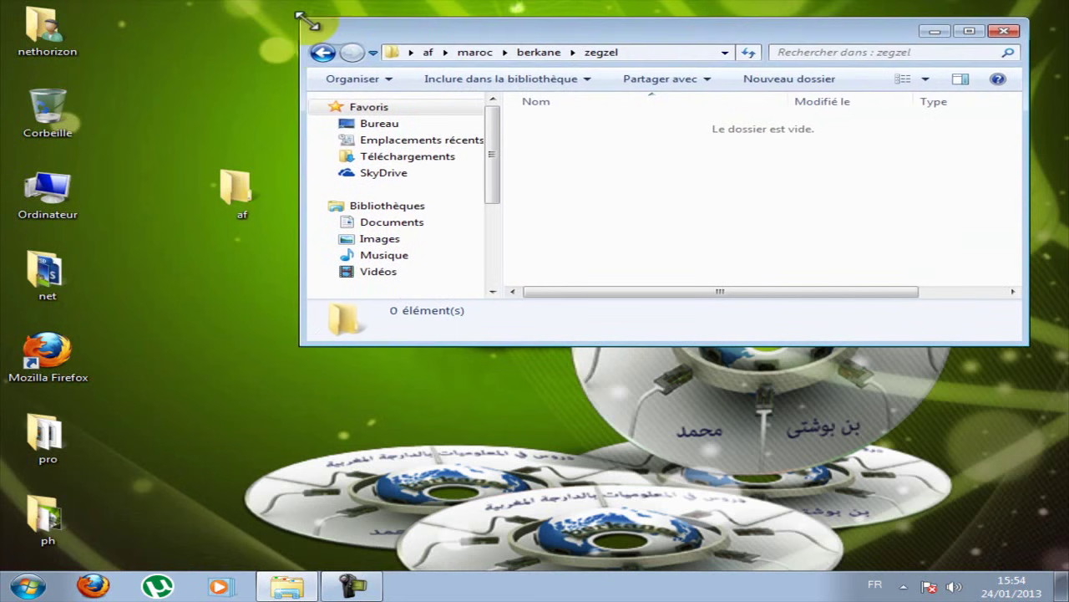
left_click_drag(345, 345, 354, 417)
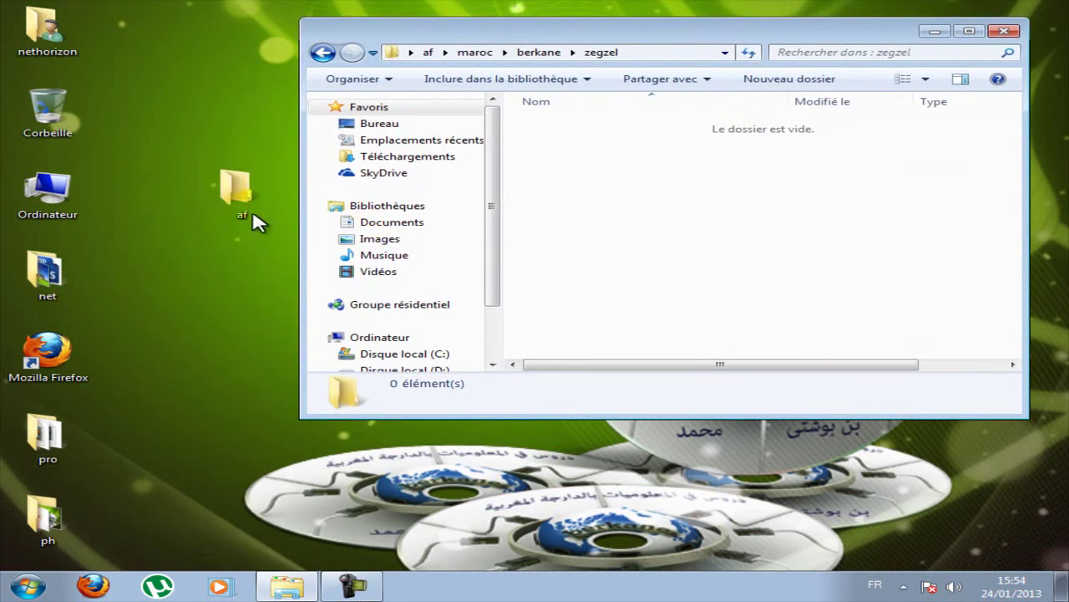
left_click_drag(248, 196, 173, 80)
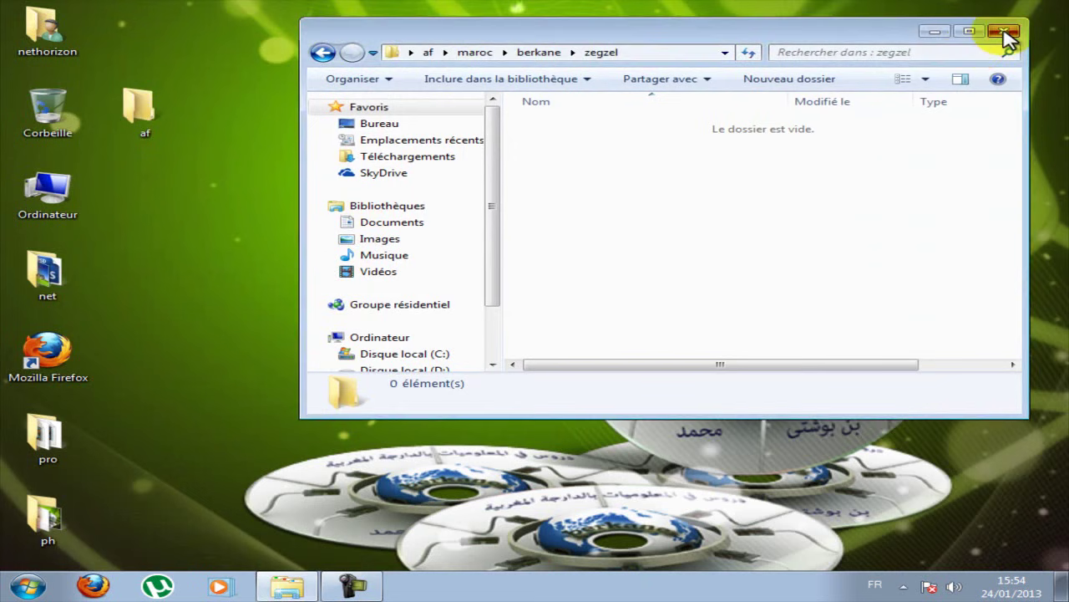
left_click(1004, 31)
Step: Move the af folder farther from the Corbeille icon, and delete it, confirming the deletion
left_click_drag(136, 139, 239, 143)
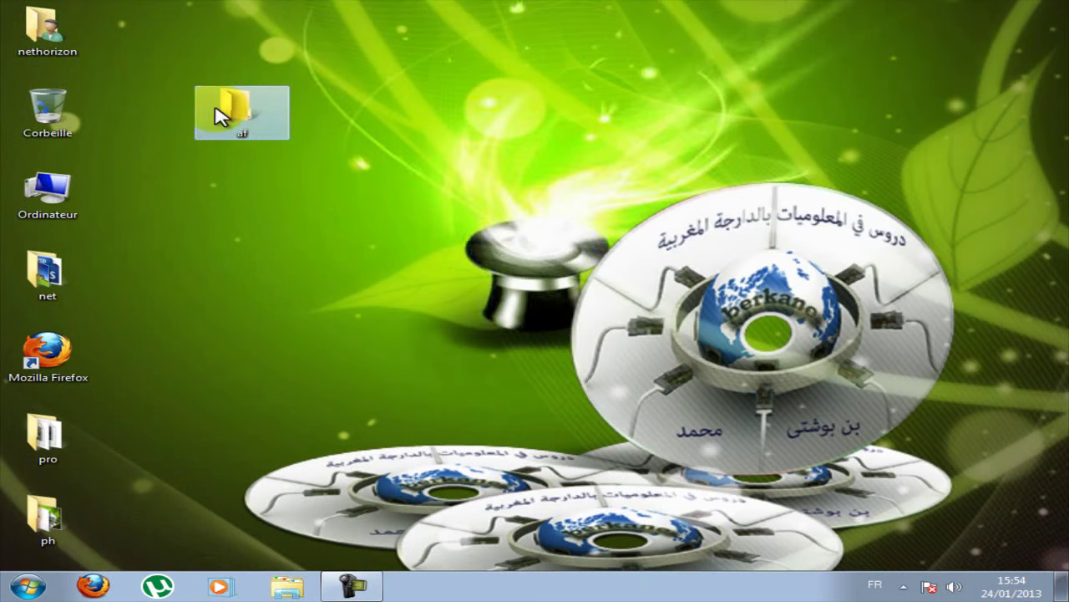
right_click(228, 114)
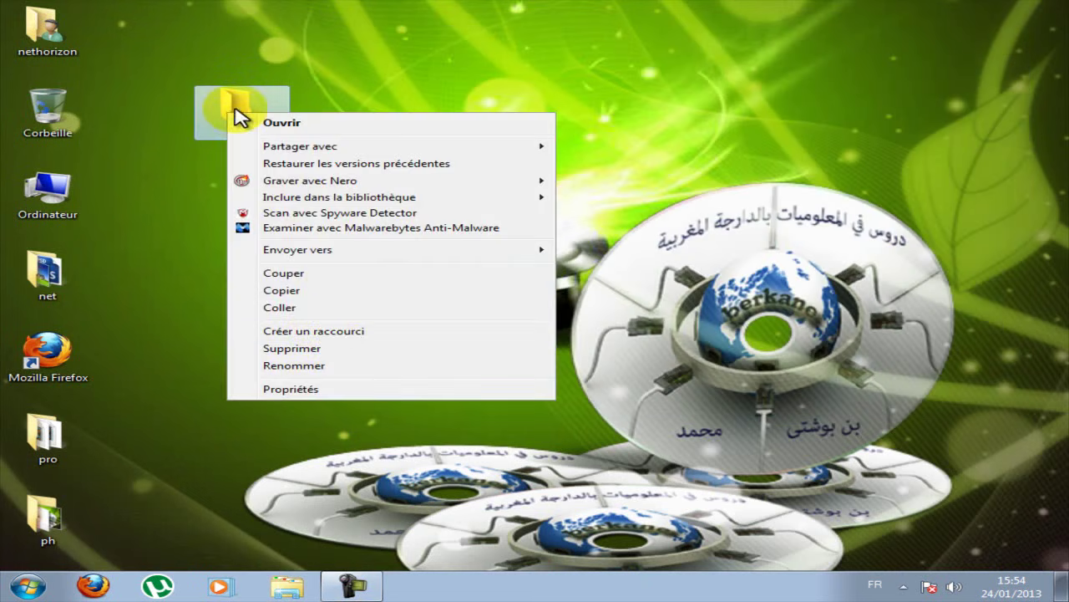
left_click(322, 347)
left_click(595, 361)
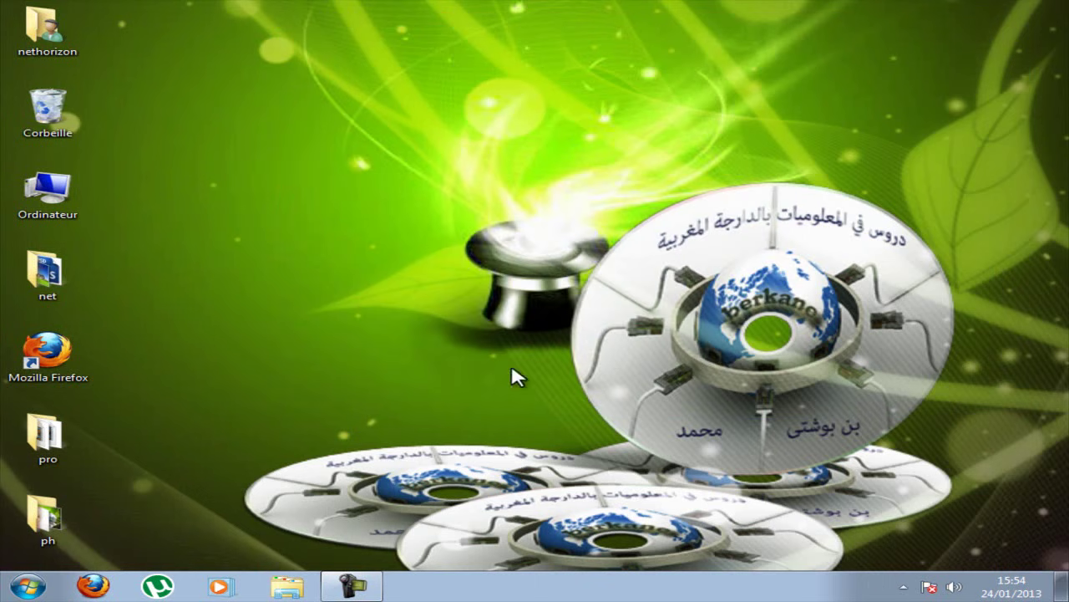
Step: Empty the Corbeille and confirm the permanent deletion of its contents
right_click(55, 122)
left_click(167, 145)
left_click(609, 357)
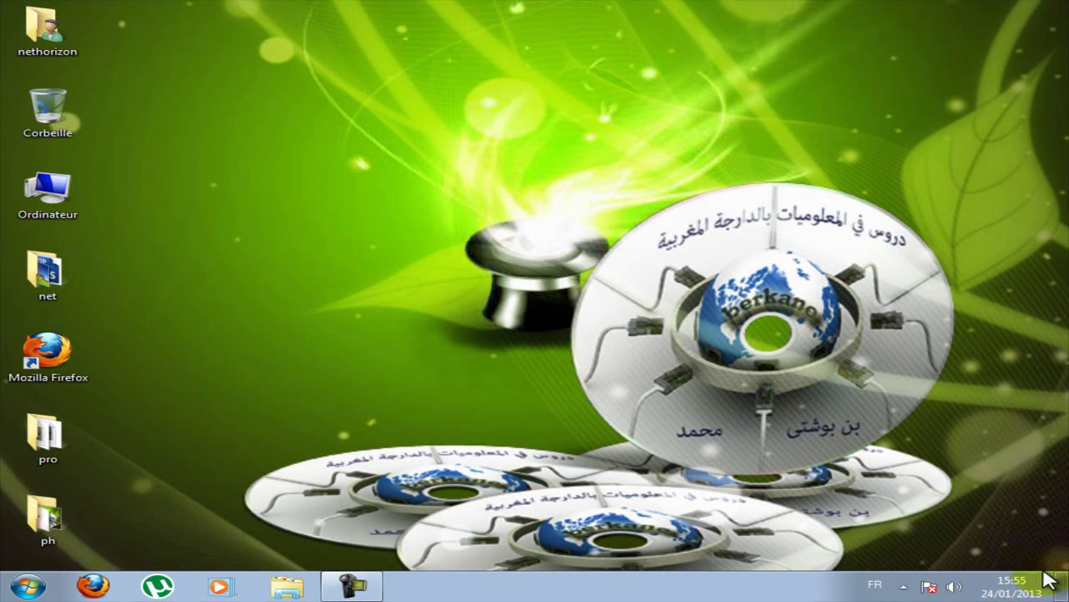
left_click(29, 586)
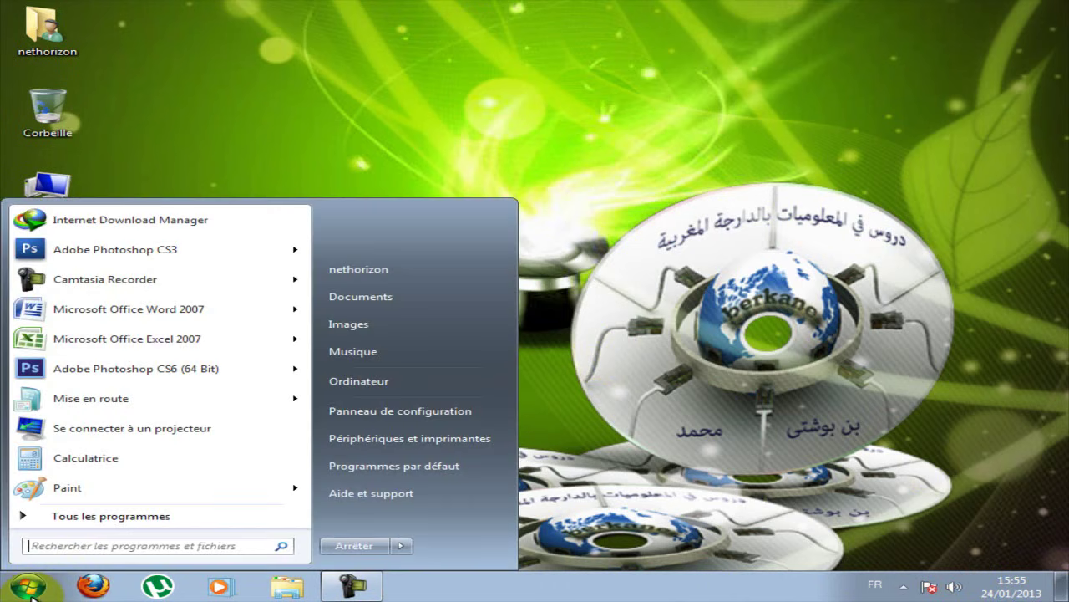
left_click(1044, 591)
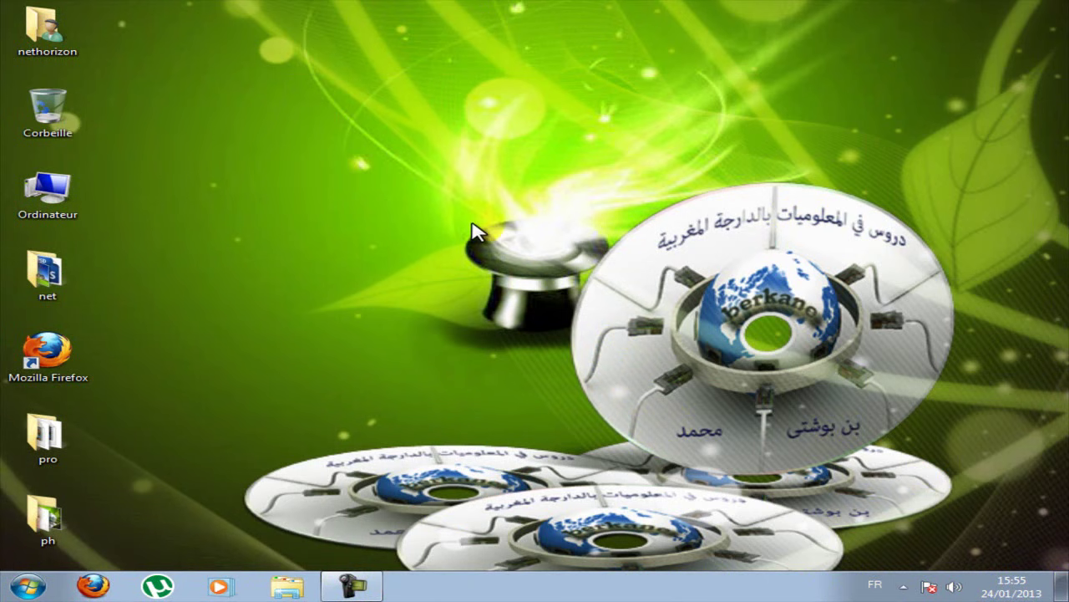
Step: Open the desktop's Personnalisation window, make it taller, and place it near the upper edge of the desktop
right_click(470, 142)
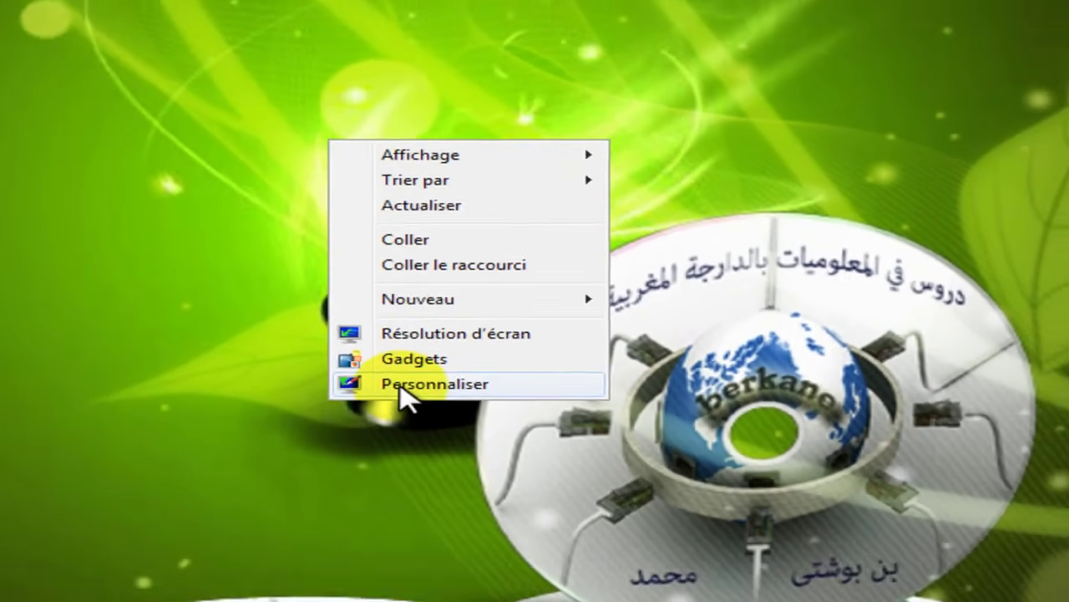
left_click(350, 424)
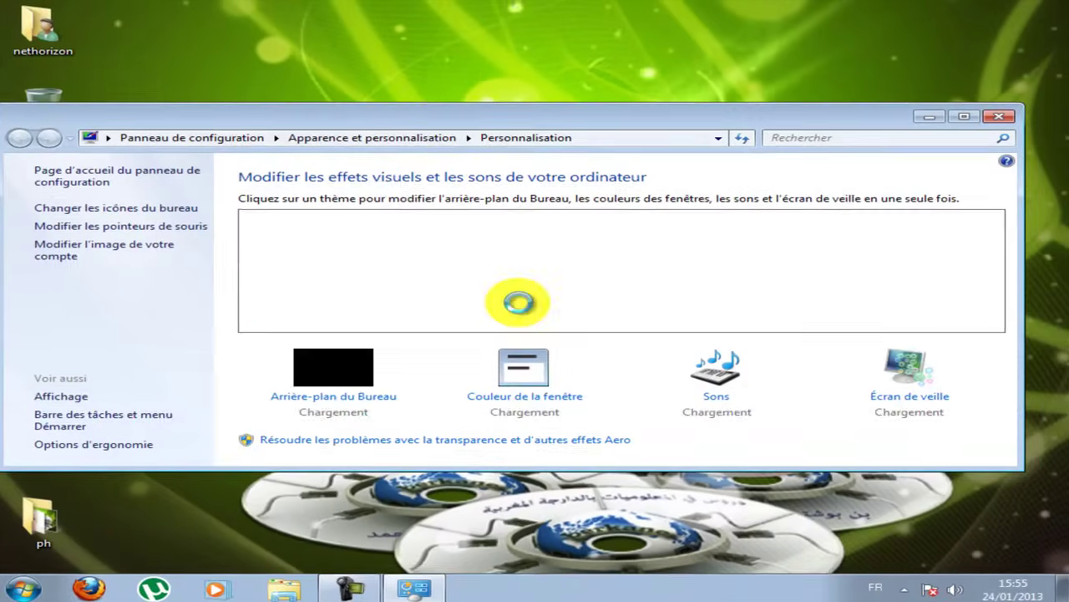
left_click_drag(451, 121, 490, 60)
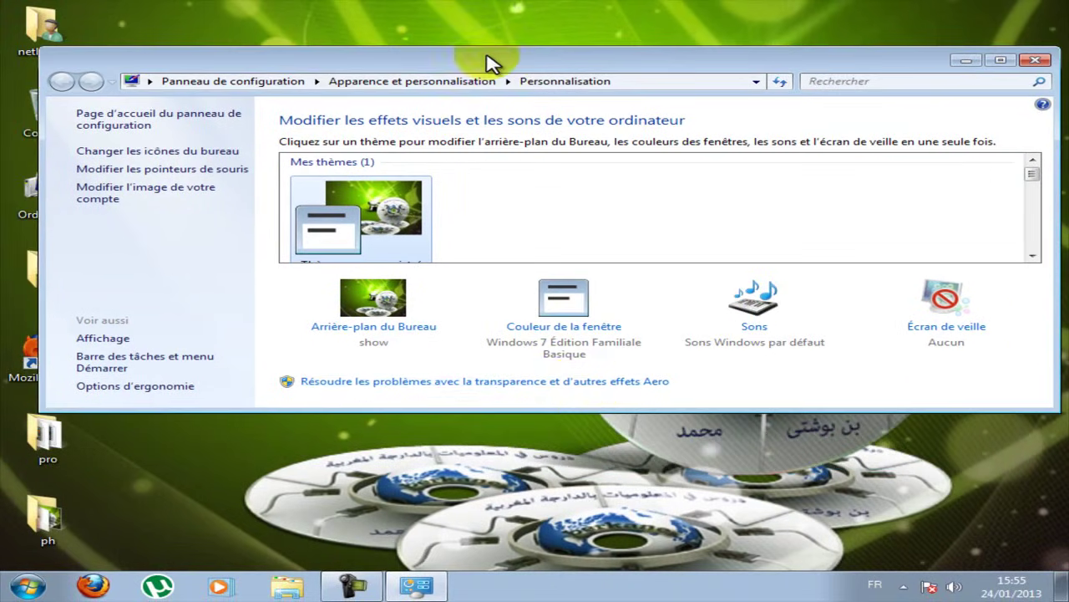
left_click_drag(585, 408, 589, 551)
left_click_drag(596, 62, 584, 16)
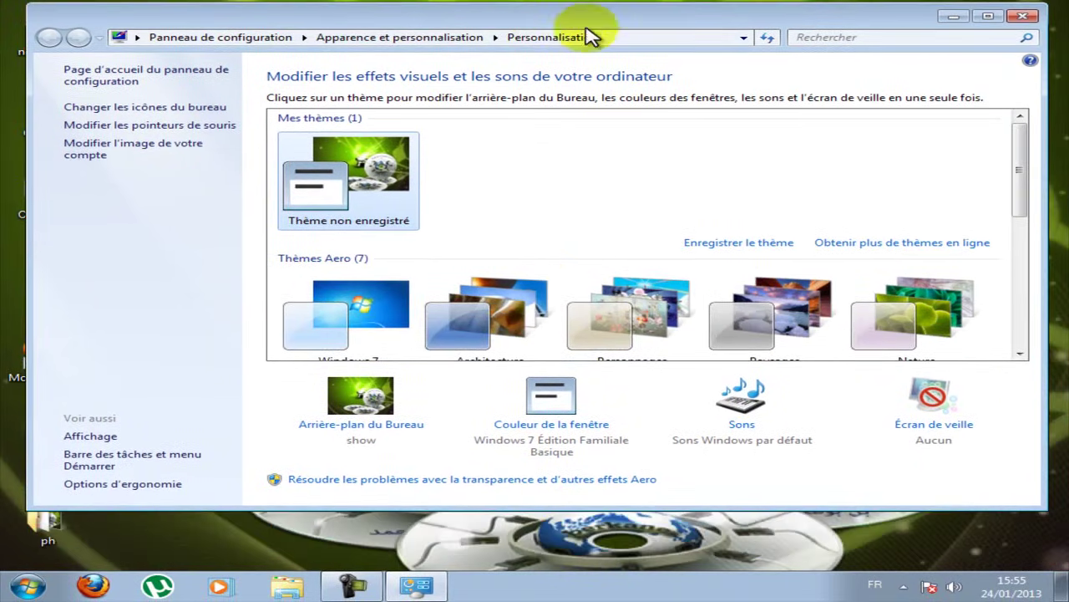
mouse_move(476, 34)
left_mouse_down()
mouse_move(557, 296)
mouse_move(516, 105)
mouse_move(432, 16)
mouse_move(493, 42)
left_mouse_up()
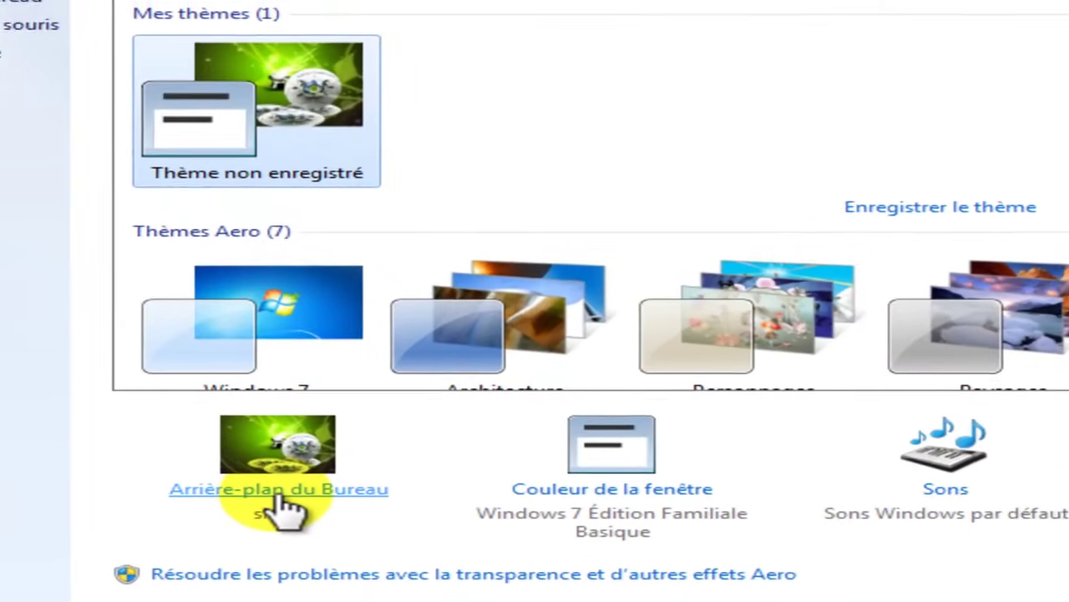
Step: Open the Arrière-plan du Bureau settings and tick the hillside meadow picture in addition to the green disc wallpaper
left_click(278, 492)
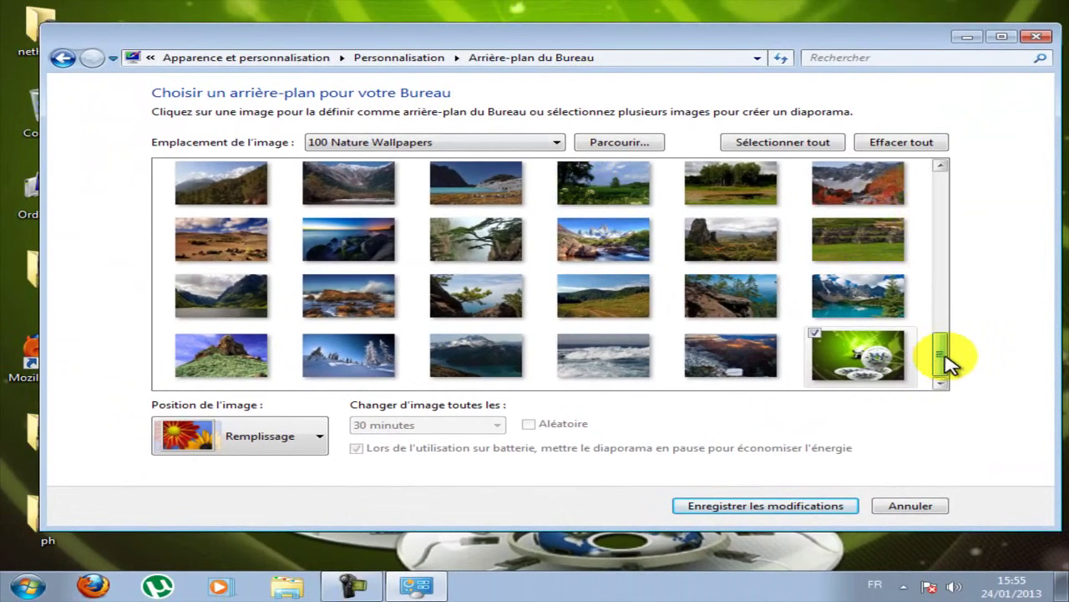
left_click_drag(944, 360, 950, 384)
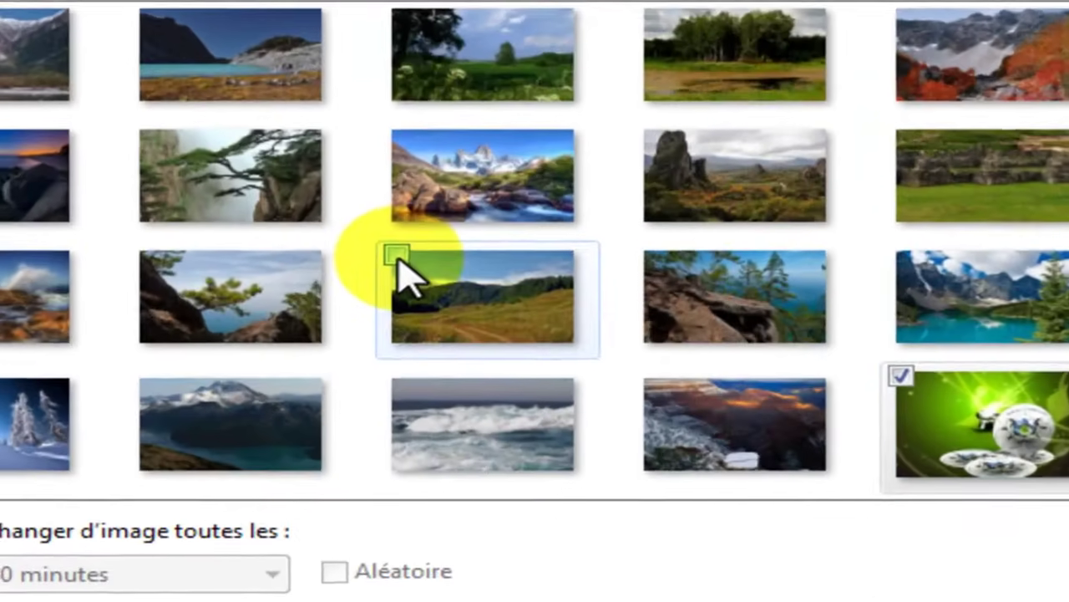
left_click(558, 282)
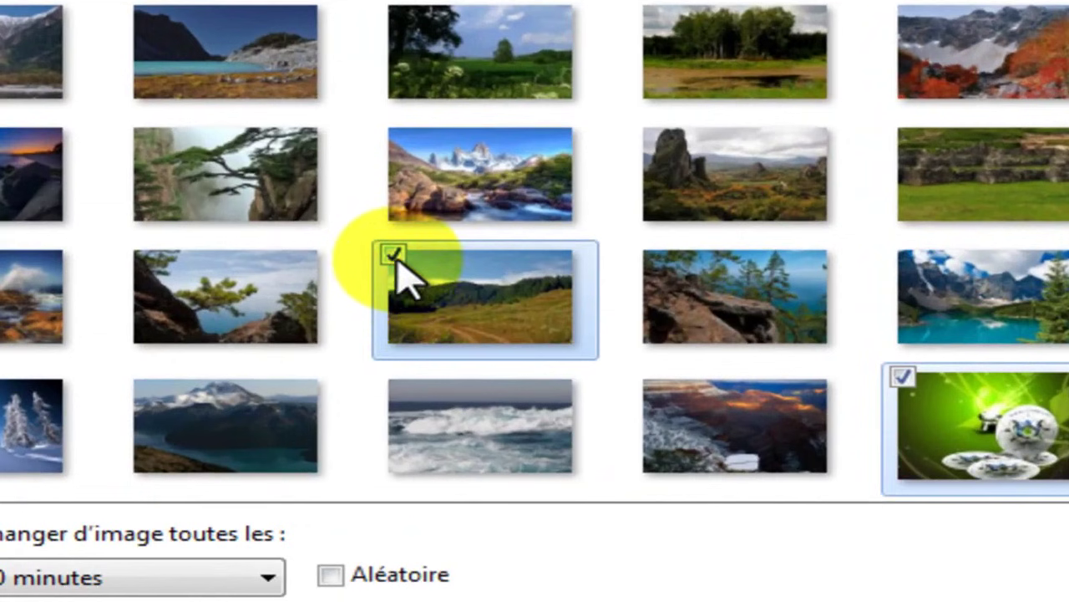
left_click(396, 257)
left_click(396, 256)
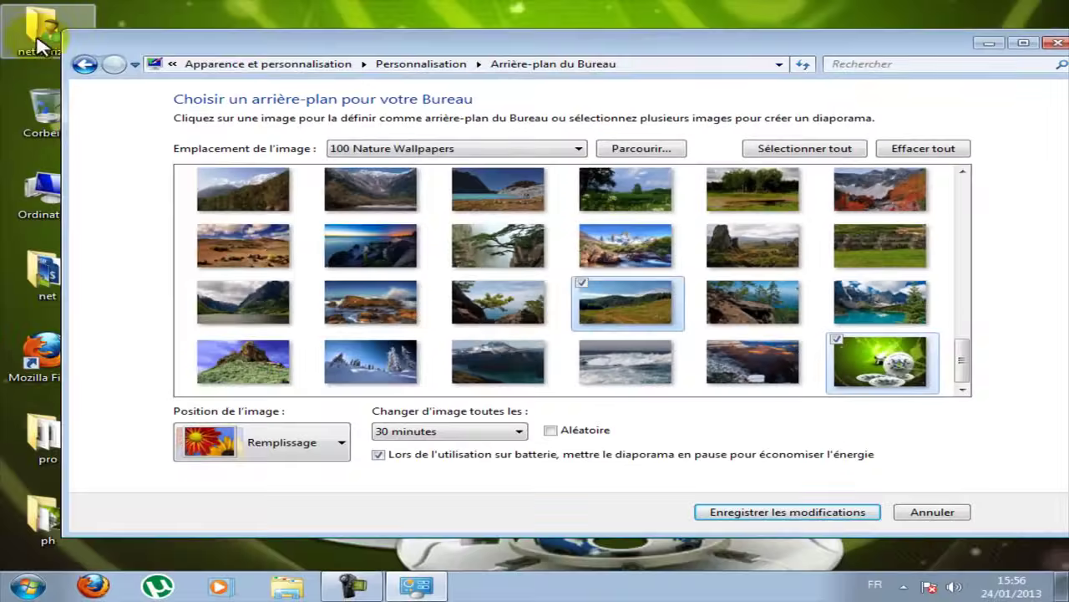
Step: Shrink and move the window to uncover the desktop, and untick the green disc picture so only the meadow stays selected
left_click_drag(63, 33, 276, 42)
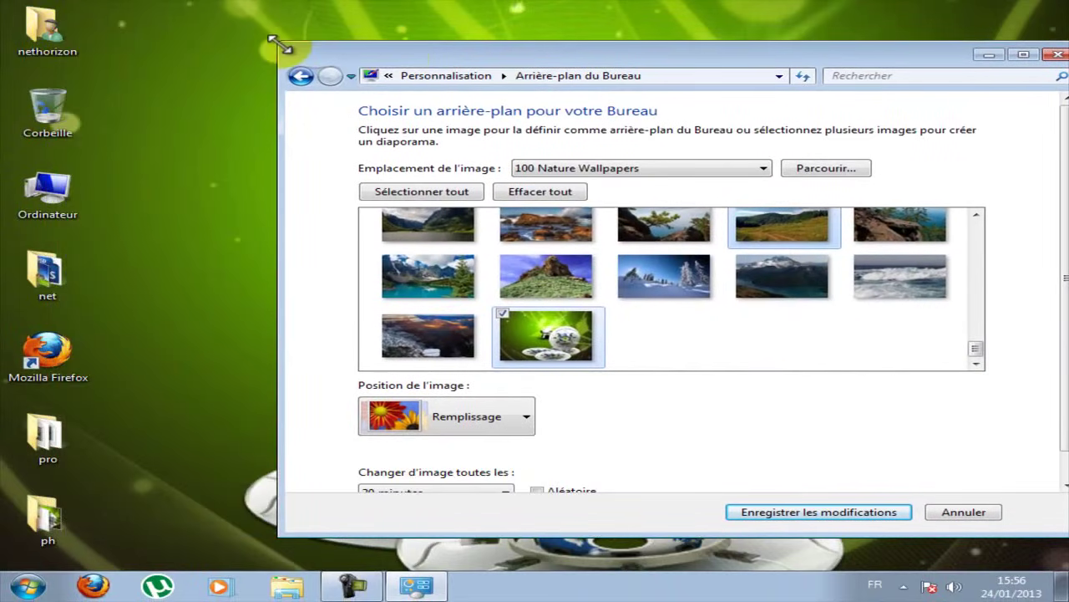
left_click_drag(398, 62, 490, 98)
left_click(599, 353)
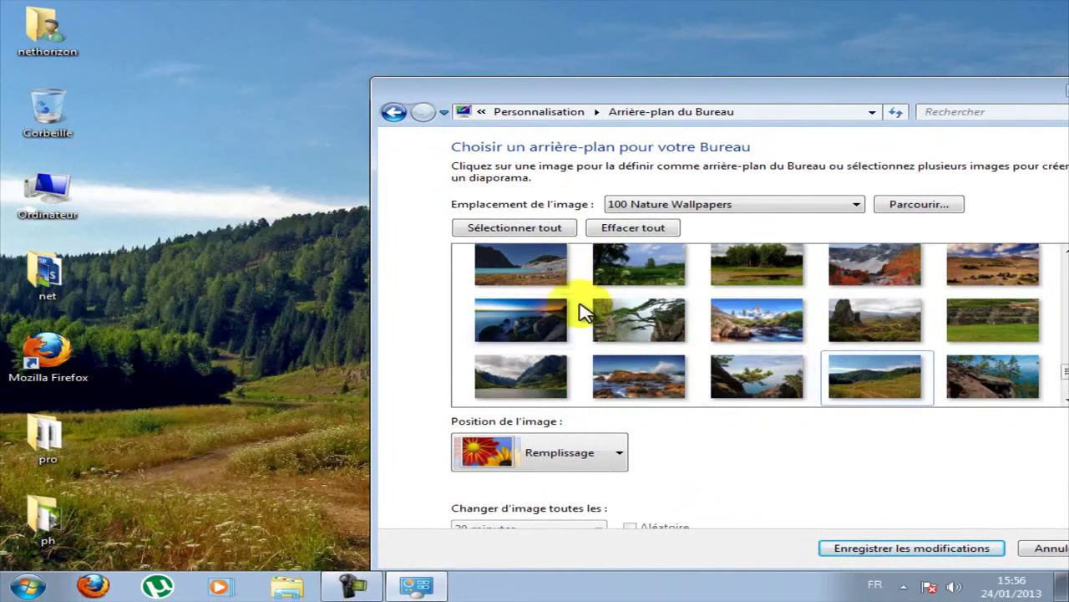
Step: Preview the rocky seaside sunset and the cliff with pine trees as wallpapers, shifting the window to uncover the desktop
left_click(477, 310)
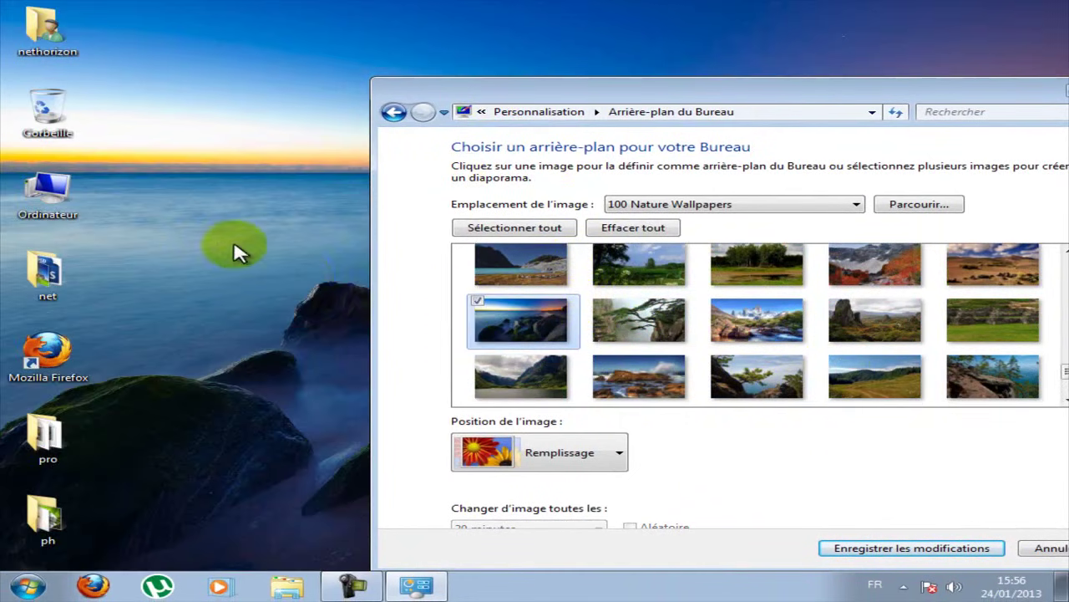
left_click(601, 307)
left_click_drag(471, 80, 371, 72)
left_click(493, 301)
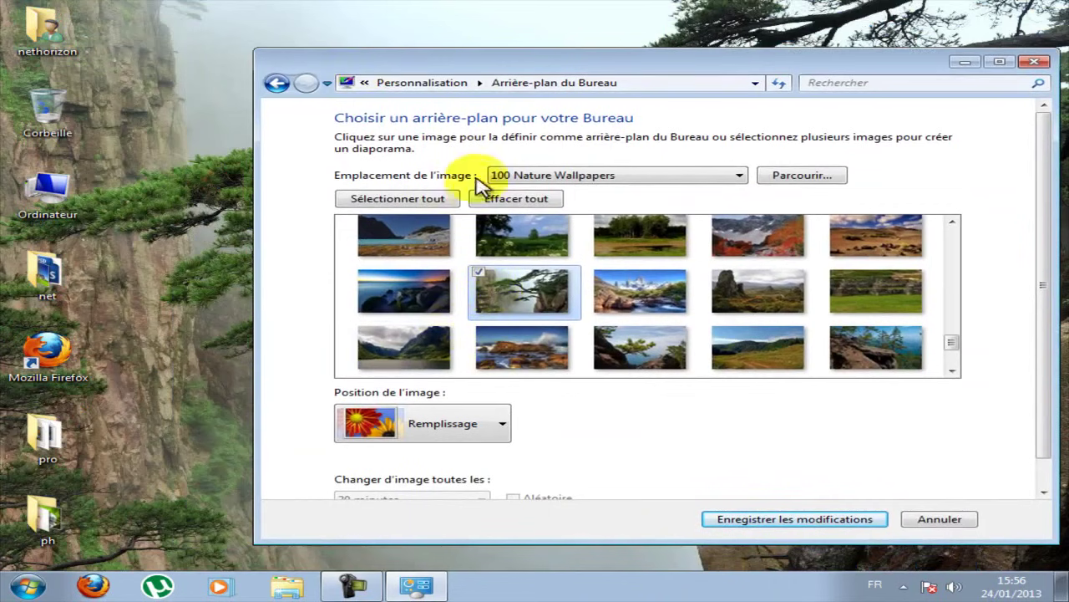
left_click_drag(466, 60, 418, 52)
left_click(493, 308)
Step: Select the picture of discs on a green field under a blue sky as wallpaper, and look through the remaining pictures
scroll(489, 322, "up", 6)
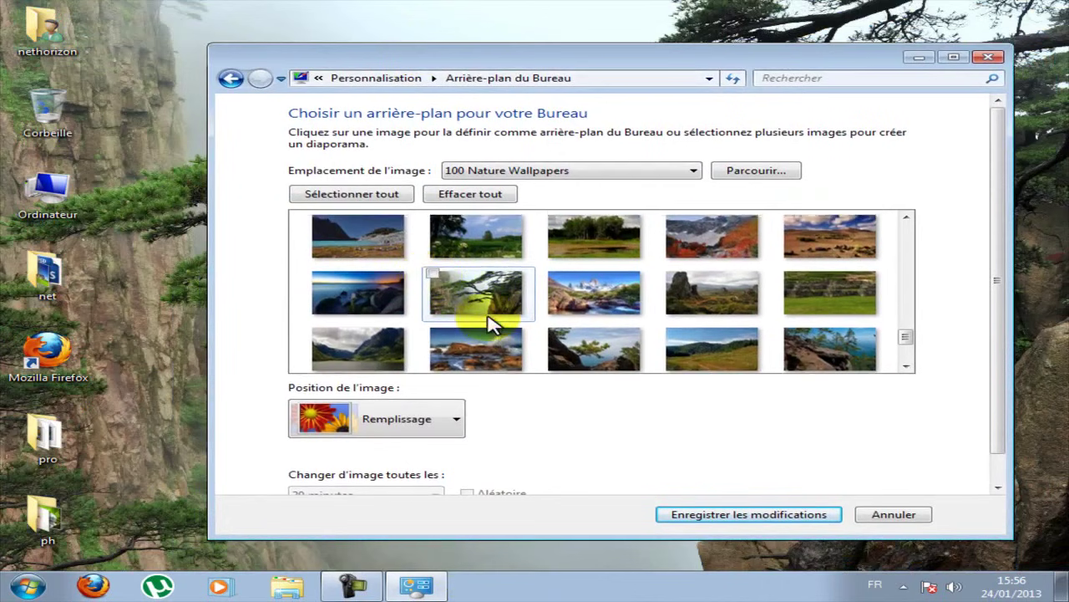
scroll(490, 324, "up", 3)
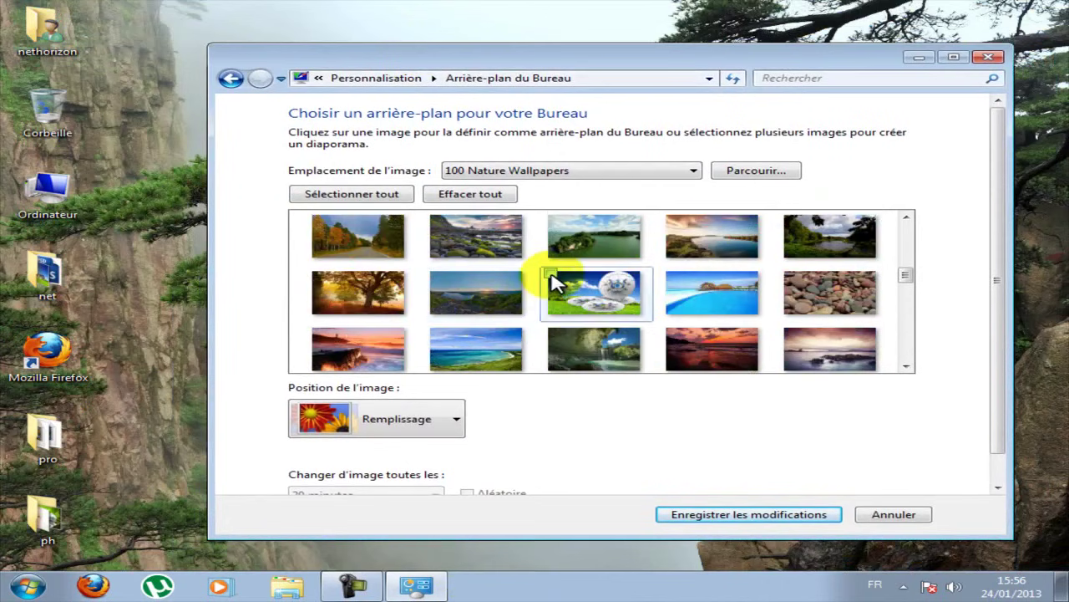
left_click(558, 284)
left_click_drag(573, 61, 537, 33)
scroll(506, 247, "down", 1)
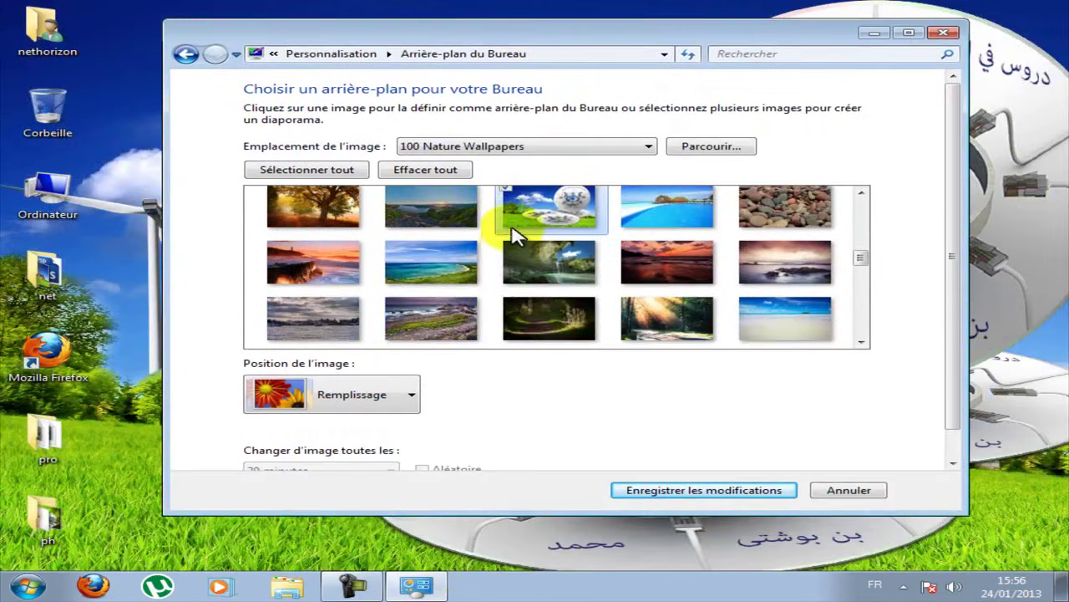
scroll(501, 227, "down", 5)
scroll(480, 292, "down", 3)
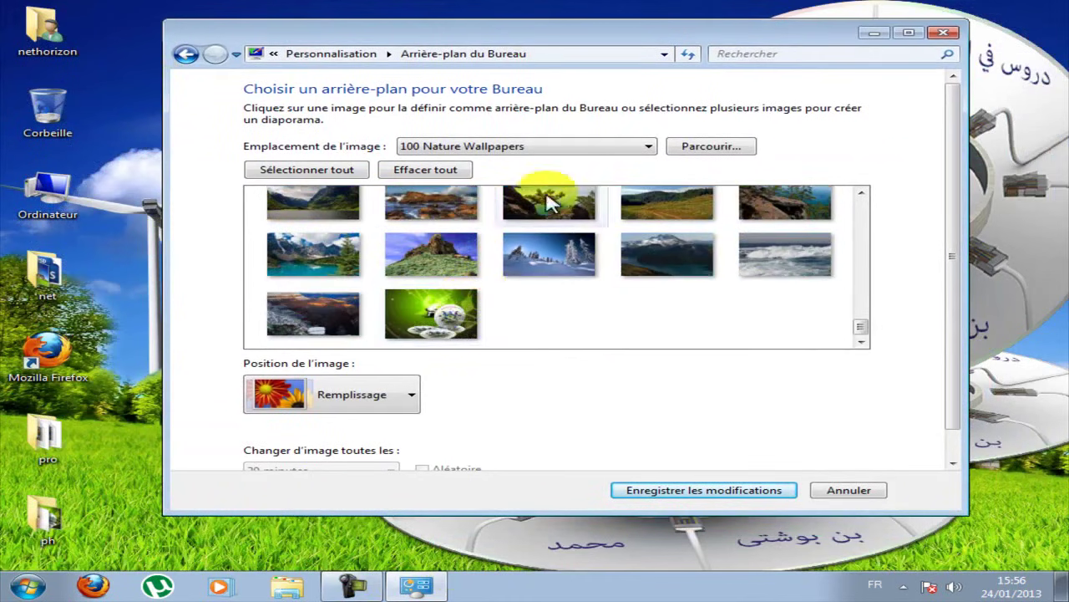
Step: Set the wallpaper picture location to the ph folder on the desktop
left_click_drag(437, 31, 466, 67)
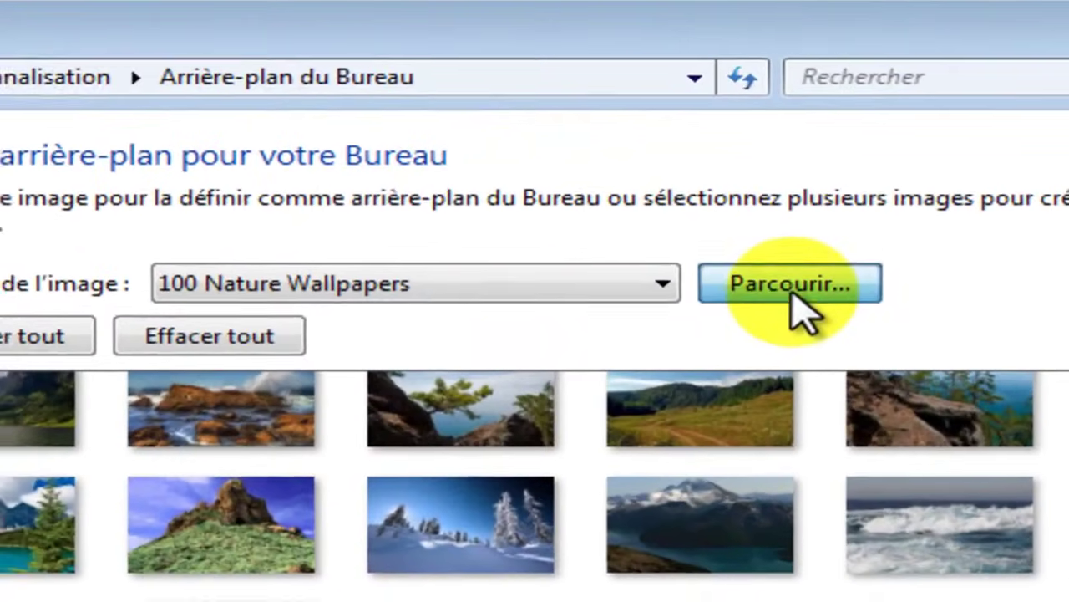
left_click(789, 309)
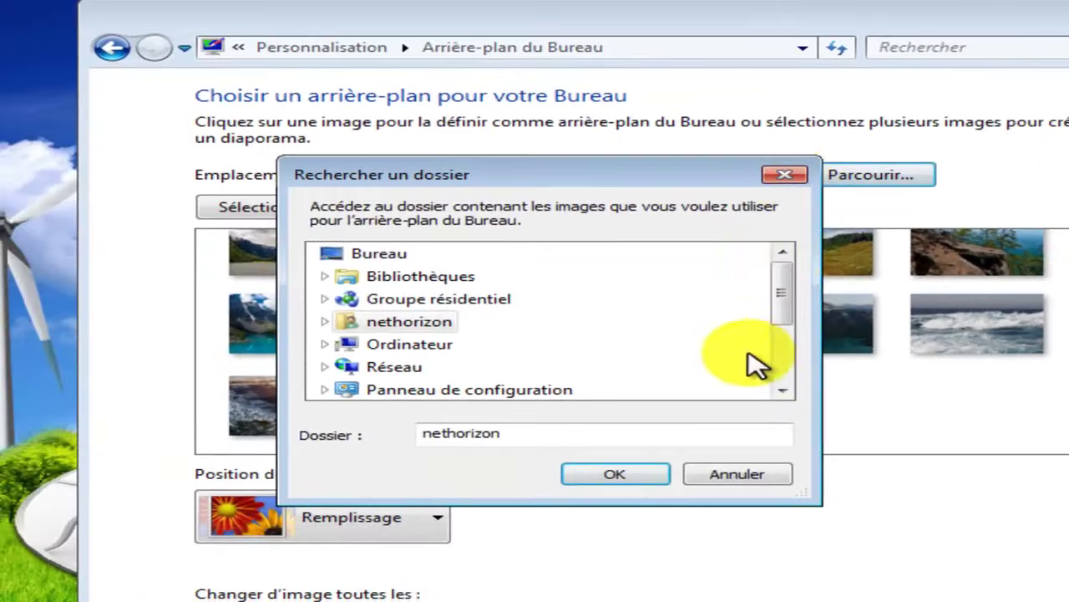
left_click(386, 259)
left_click_drag(788, 286, 783, 346)
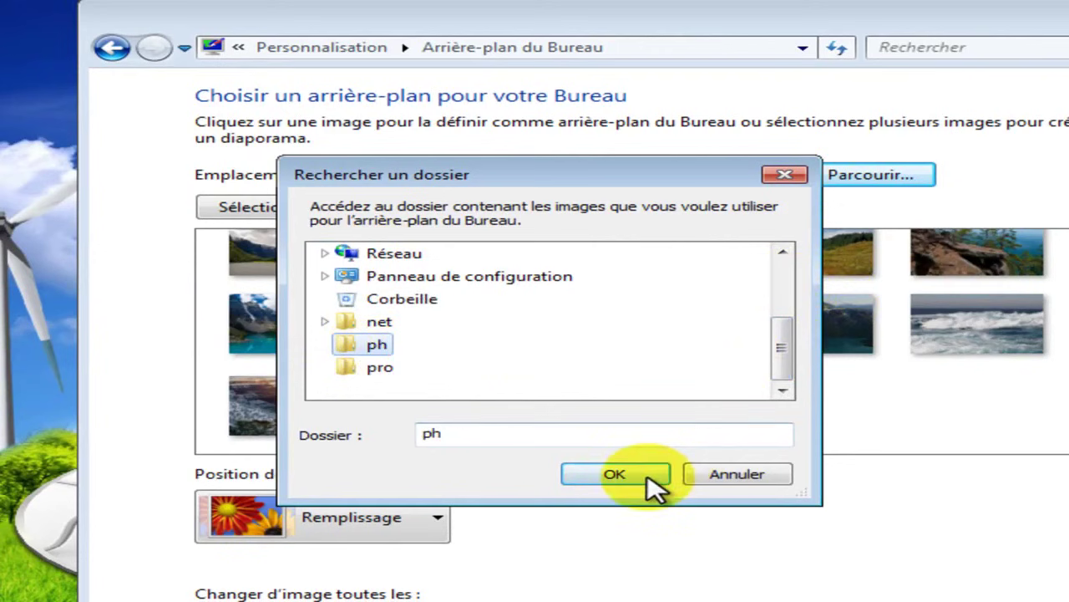
left_click(615, 474)
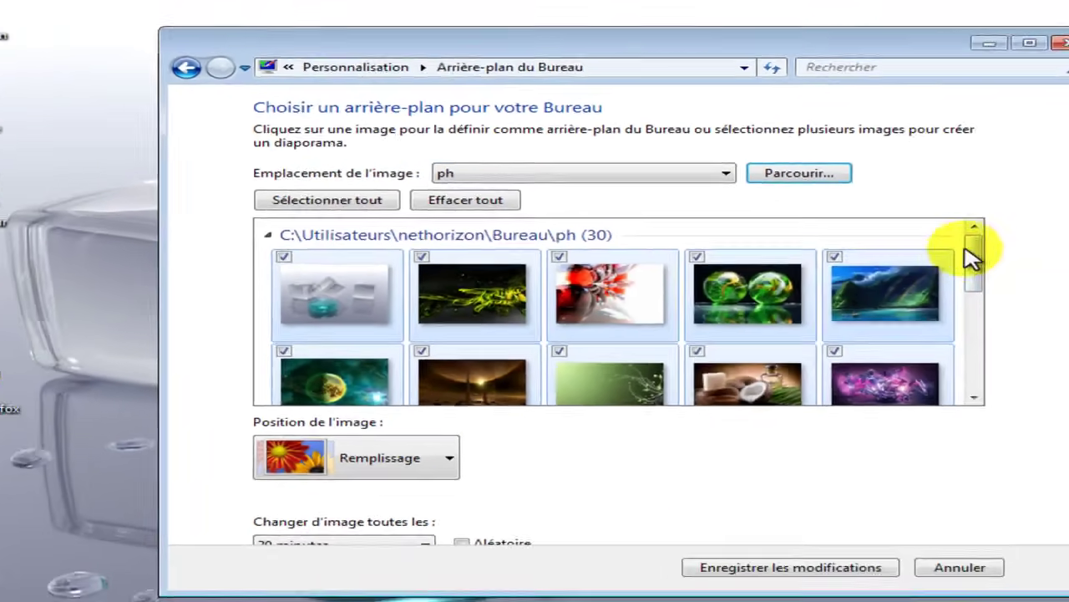
Step: Reposition the window, and reduce the ph slideshow selection to the first ice-cube picture
left_click_drag(1067, 253, 1068, 413)
left_click_drag(909, 337, 906, 224)
mouse_move(557, 52)
left_mouse_down()
mouse_move(1014, 339)
mouse_move(960, 372)
mouse_move(566, 47)
left_mouse_up()
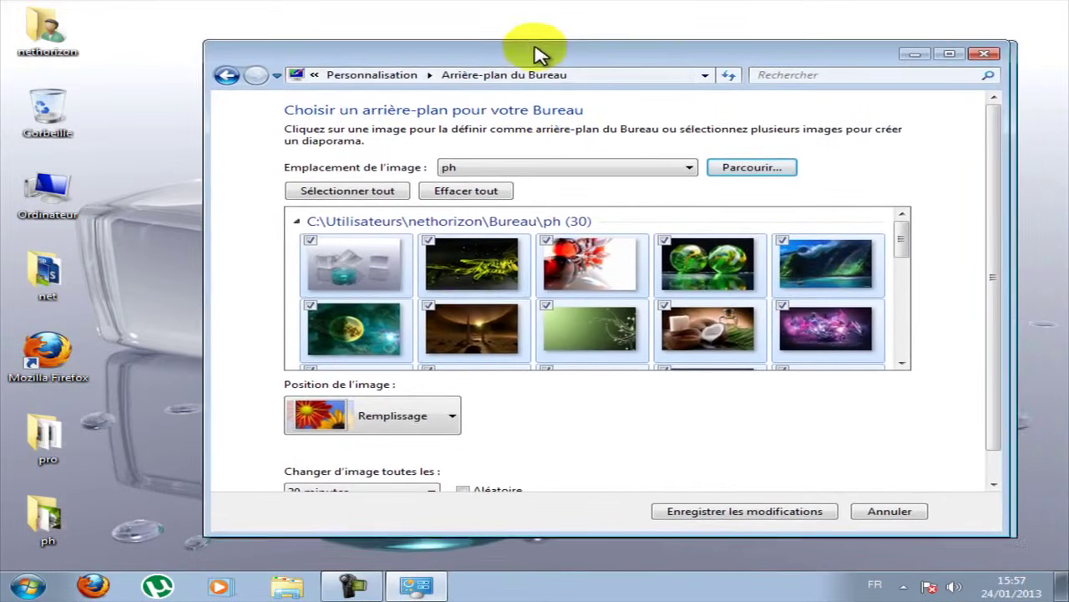
scroll(387, 275, "down", 1)
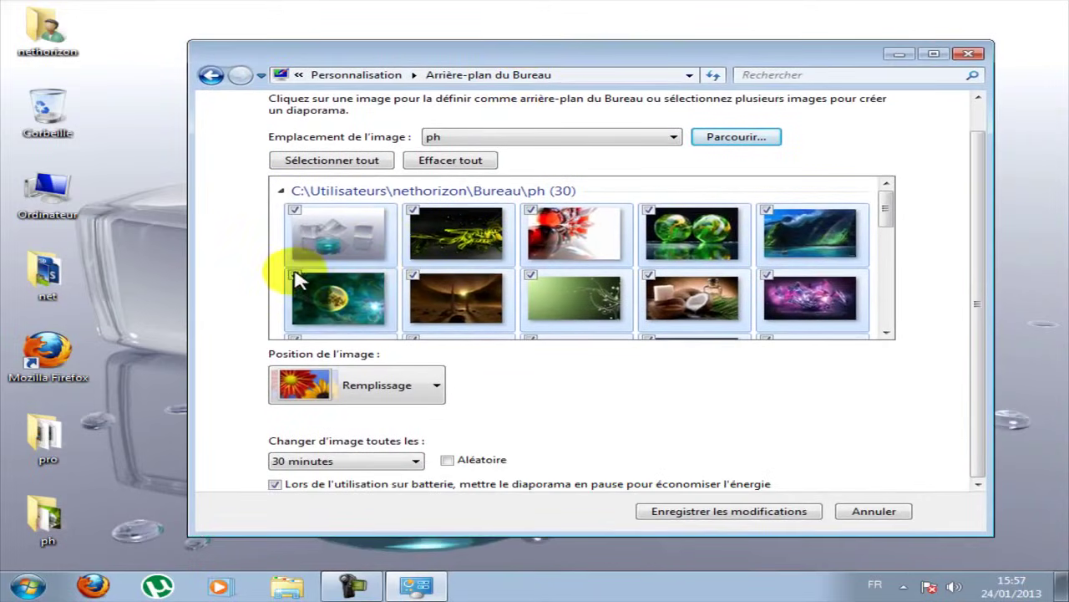
left_click(299, 216)
Step: Select the baby picture at the end of the ph folder as wallpaper, and move the window to view it
scroll(452, 326, "down", 5)
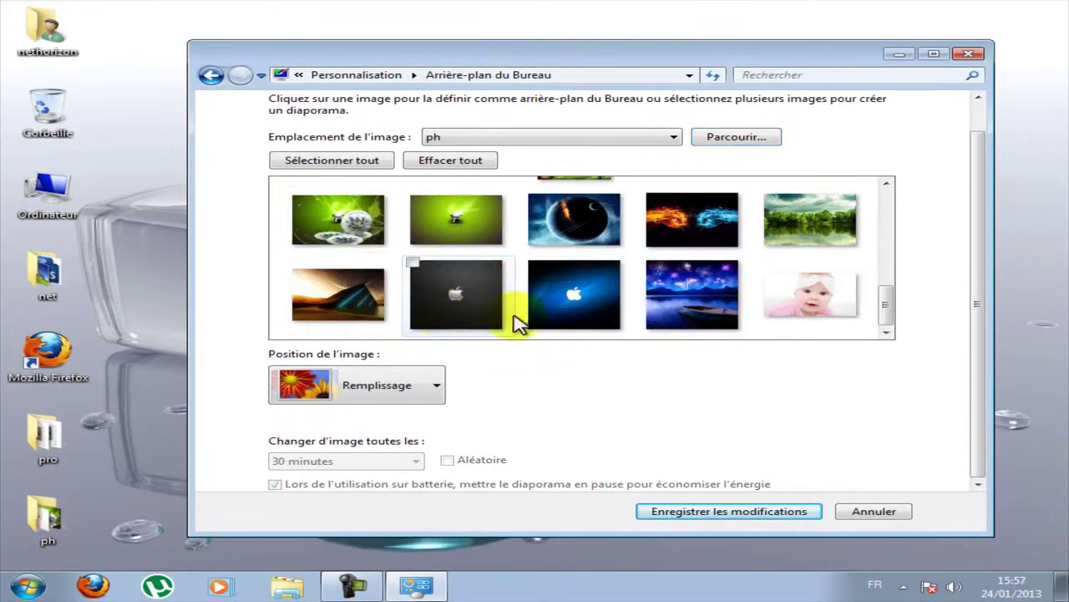
left_click(771, 269)
mouse_move(728, 52)
left_mouse_down()
mouse_move(927, 503)
mouse_move(936, 581)
mouse_move(747, 58)
left_mouse_up()
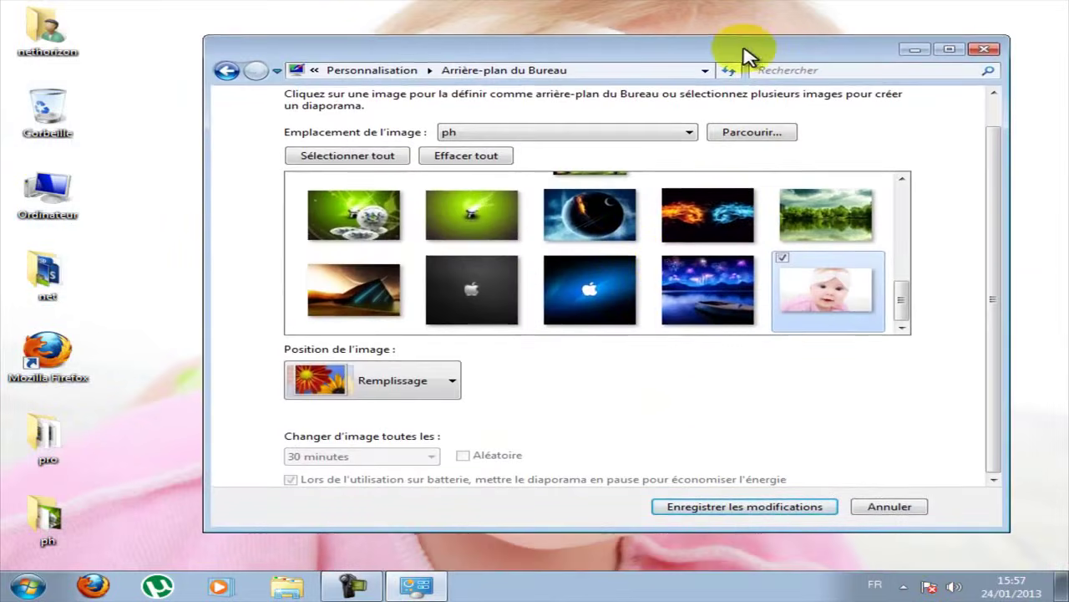
Step: Replace the baby picture with the night lake and fireworks picture as wallpaper, and move the window up
left_click(664, 257)
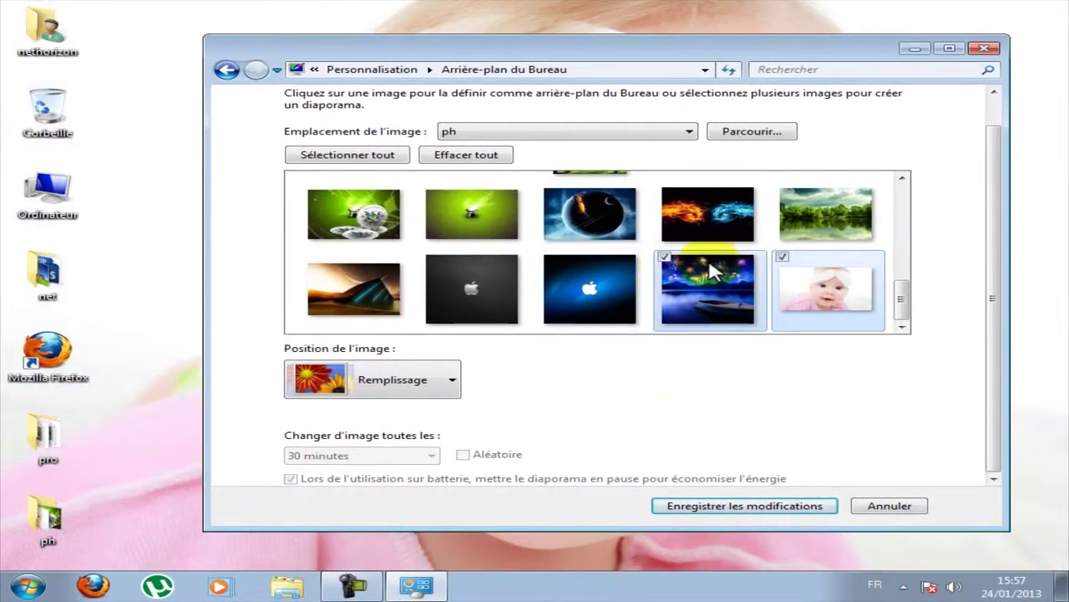
left_click(782, 257)
left_click_drag(669, 52, 628, 19)
Step: Replace the wallpaper with the black picture with yellow-green lettering near the start of the ph folder
scroll(295, 278, "up", 3)
scroll(295, 279, "down", 3)
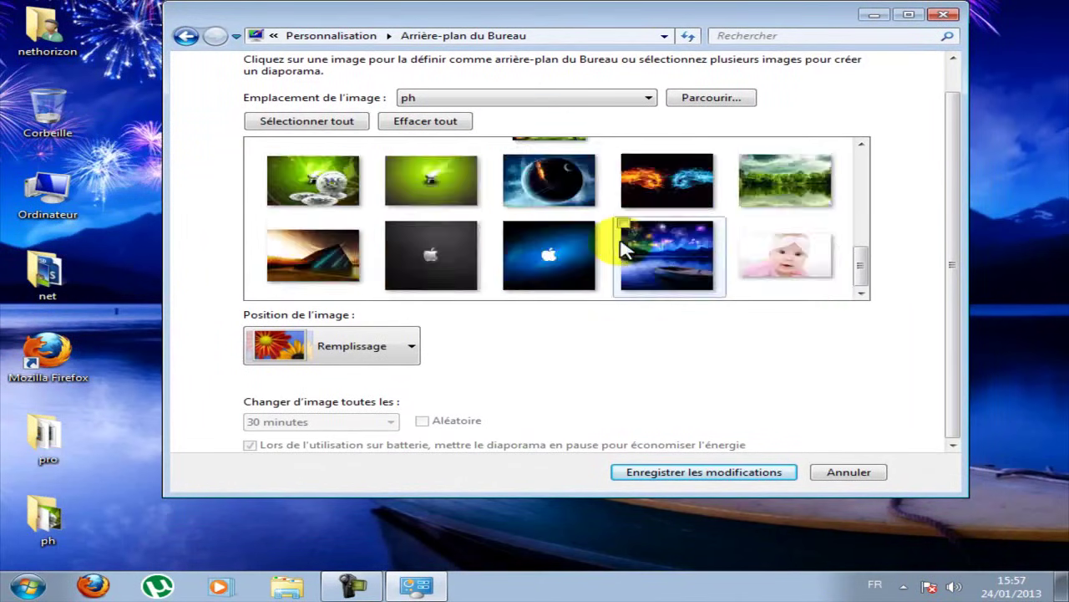
scroll(627, 238, "up", 5)
scroll(627, 247, "down", 1)
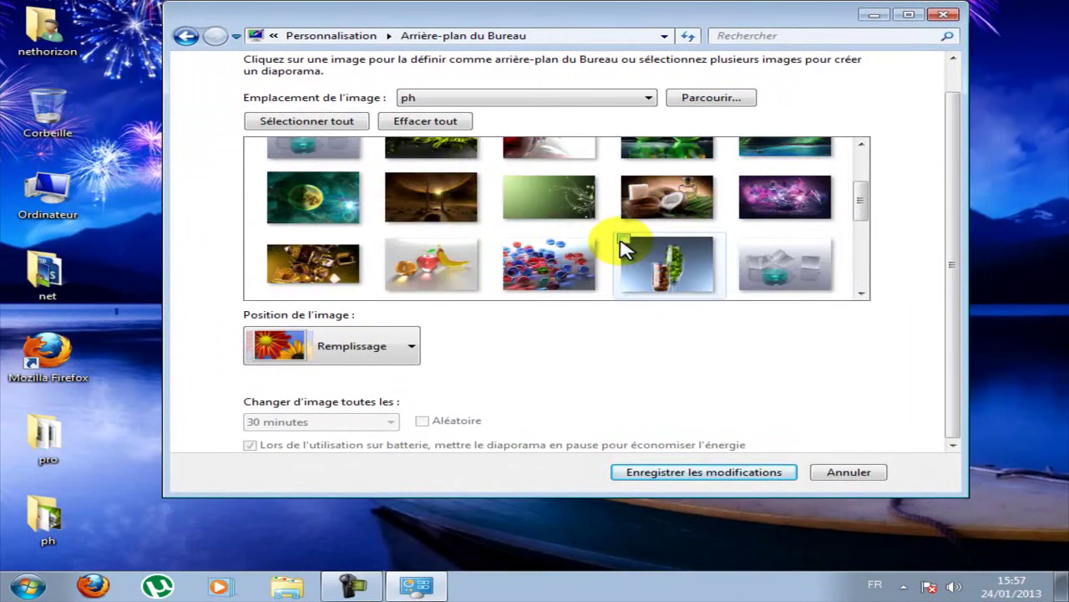
scroll(556, 245, "up", 1)
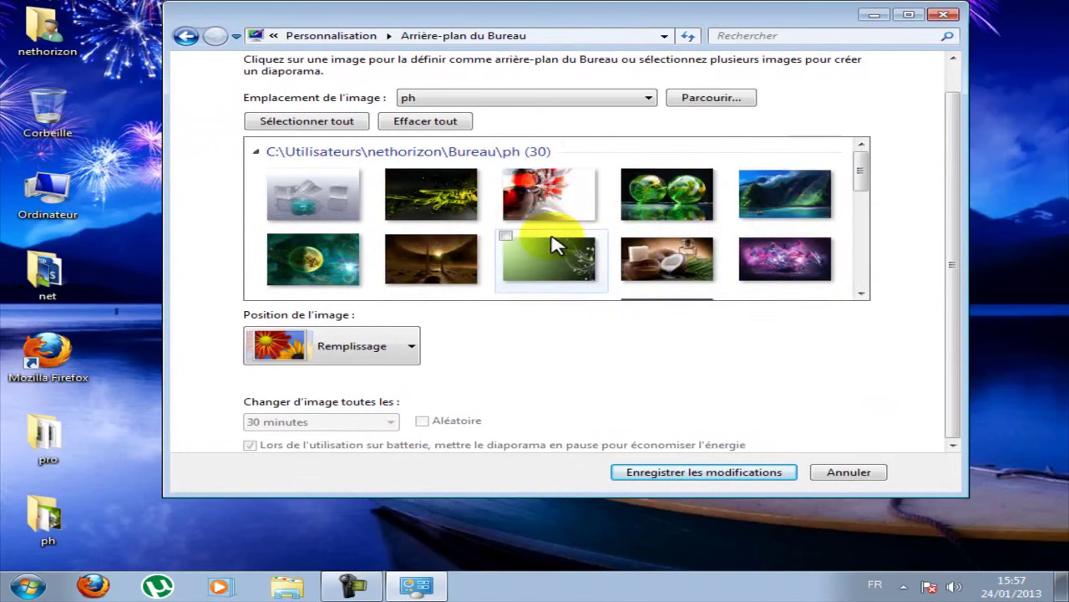
left_click(391, 182)
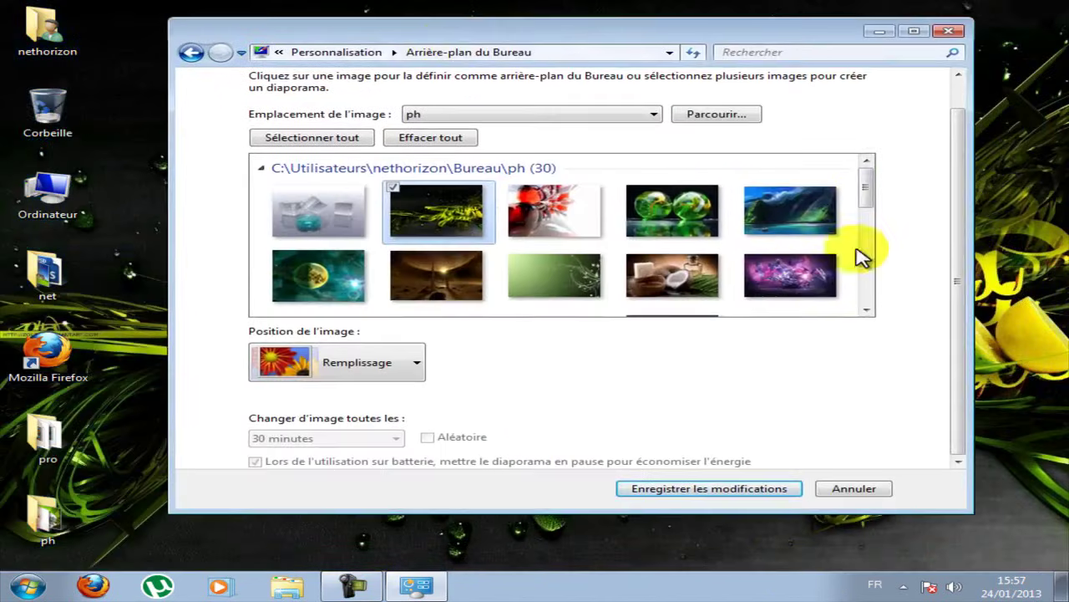
Step: Try the baby picture at the end of the ph folder as wallpaper, and reselect the black picture with yellow-green lettering
left_click_drag(864, 195, 894, 310)
left_click(747, 239)
left_click(385, 196)
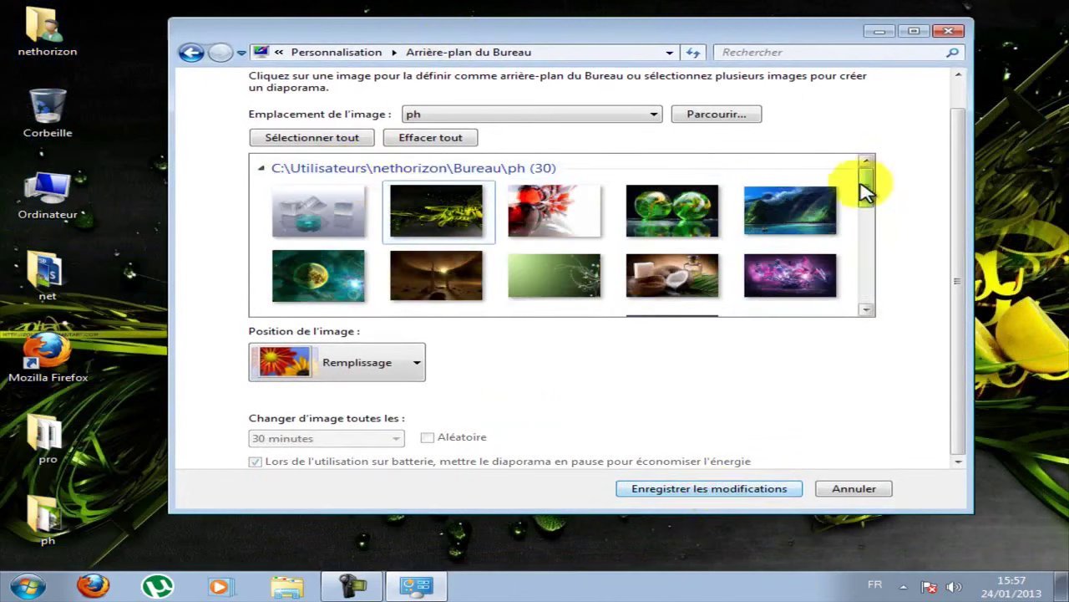
Step: Save the wallpaper changes and close the Personnalisation window to view the desktop
left_click(698, 496)
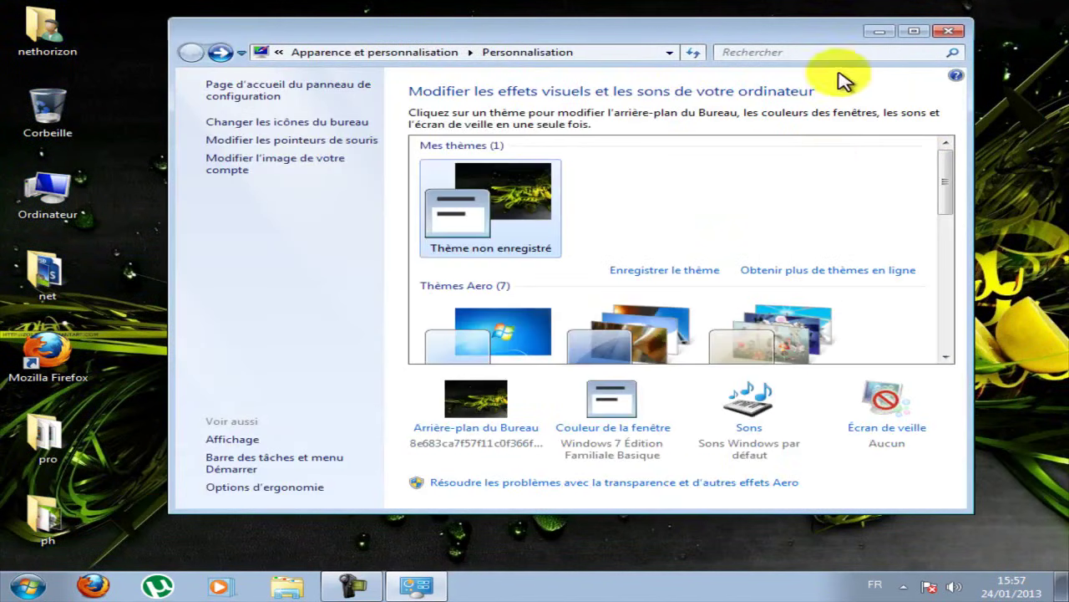
left_click(948, 32)
right_click(543, 209)
left_click(454, 174)
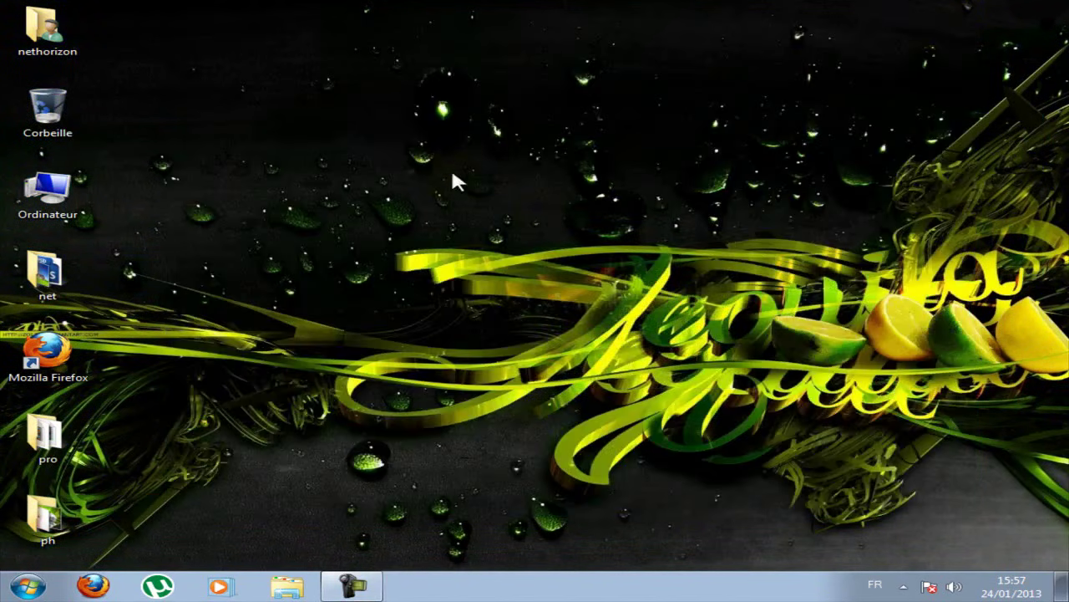
Step: Reopen the desktop's personalization settings and go to the Arrière-plan du Bureau page
right_click(452, 172)
left_click(552, 93)
right_click(555, 99)
left_click(605, 266)
left_click(500, 427)
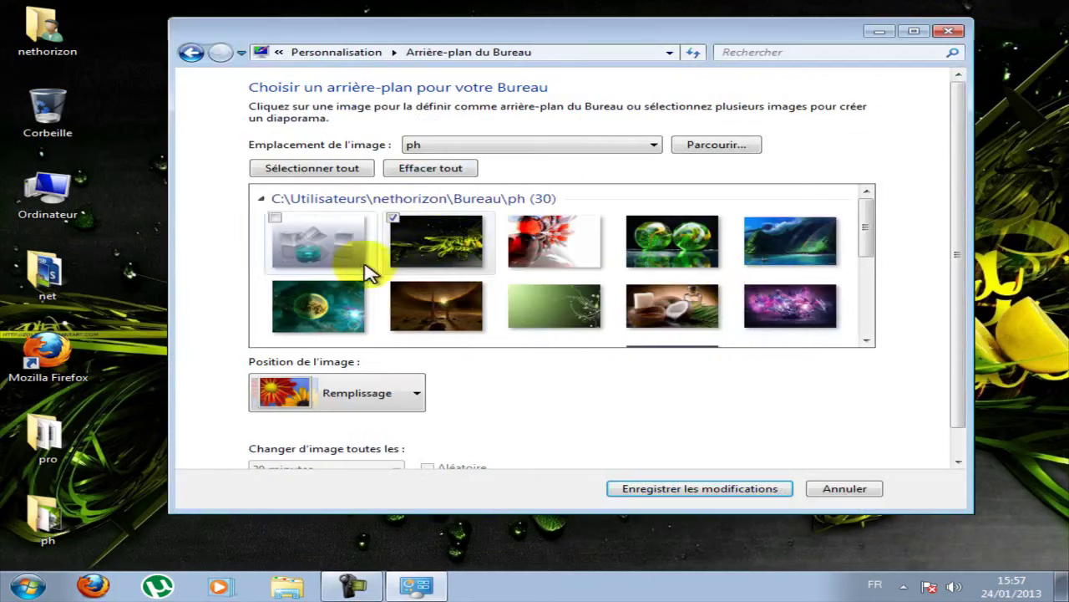
Step: Select the baby picture at the end of the ph folder as wallpaper, save the changes, and close the window
left_click_drag(866, 231, 873, 355)
left_click(747, 277)
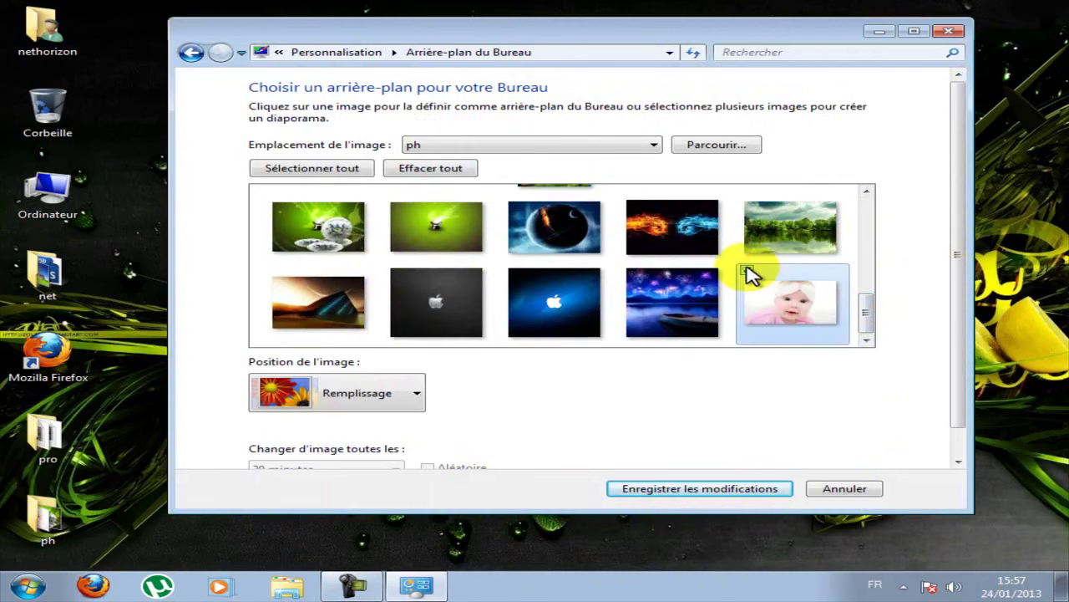
left_click(673, 490)
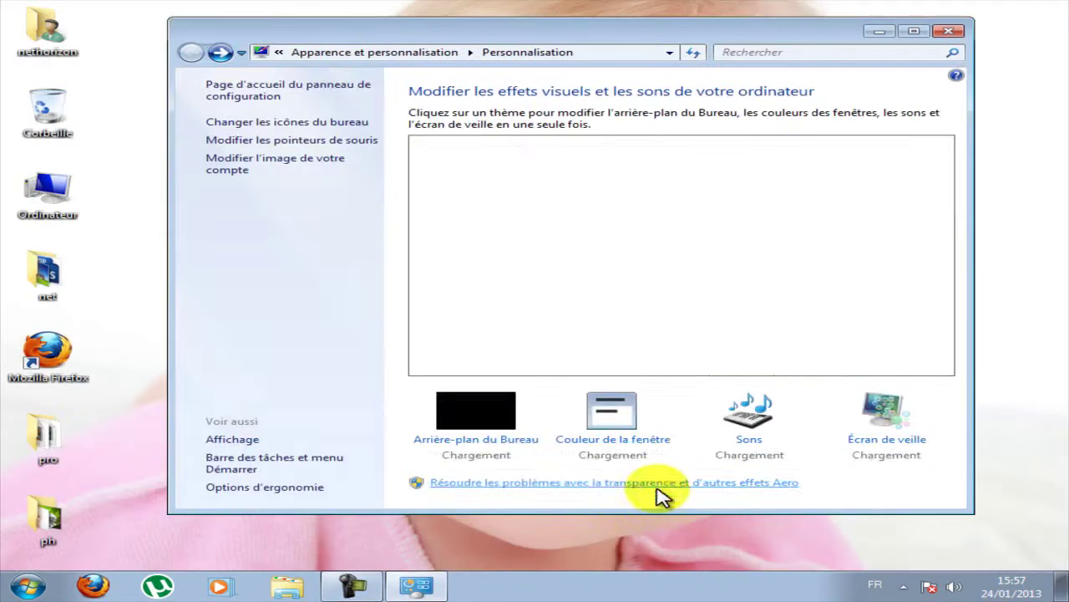
left_click(949, 33)
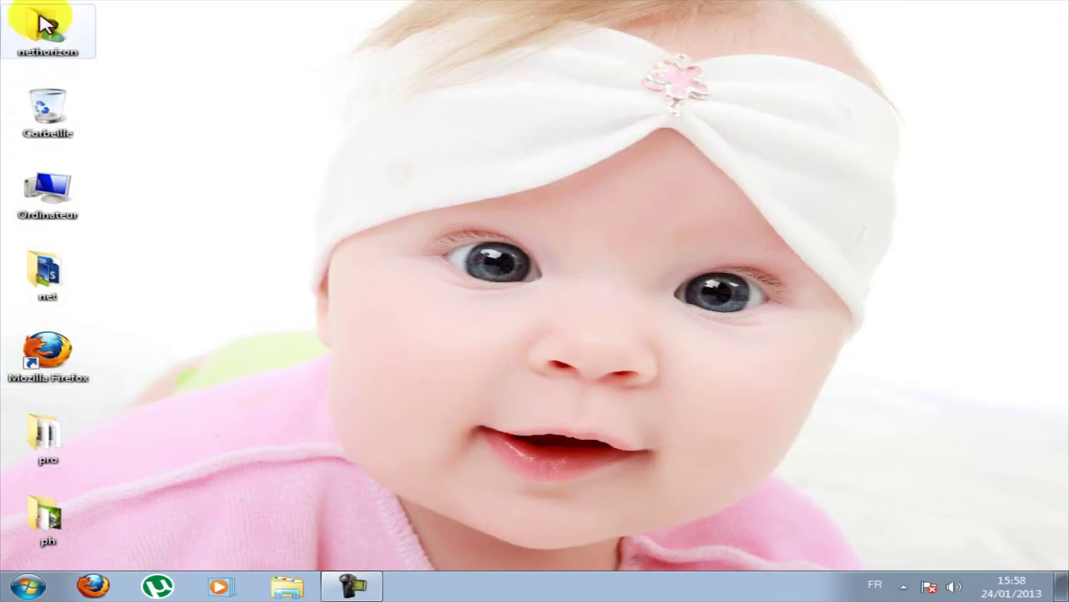
Step: Open the Résolution d'écran settings from the desktop
right_click(483, 225)
right_click(447, 129)
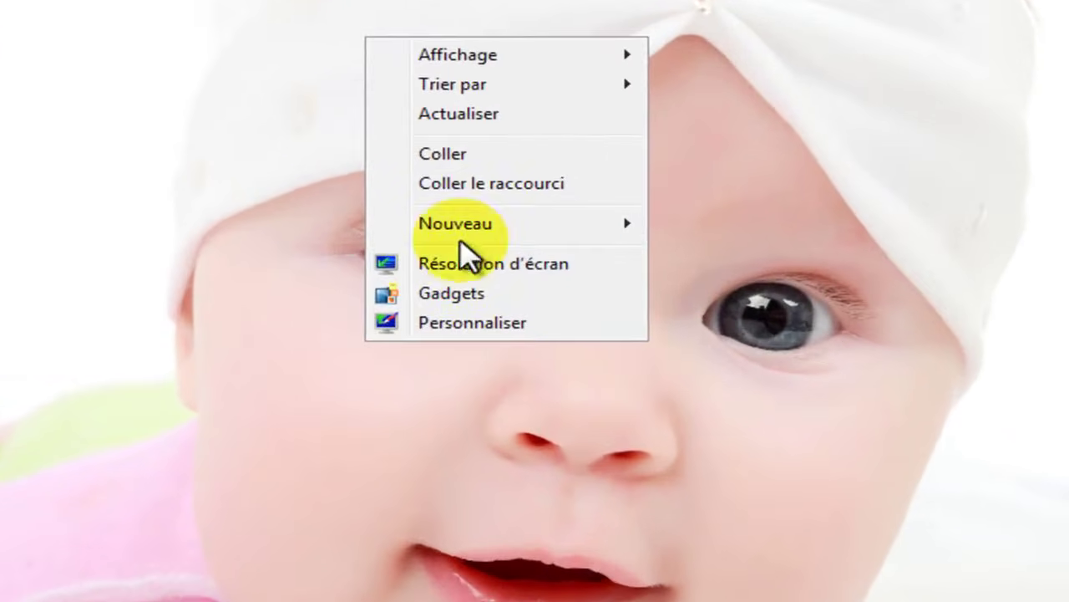
left_click(511, 261)
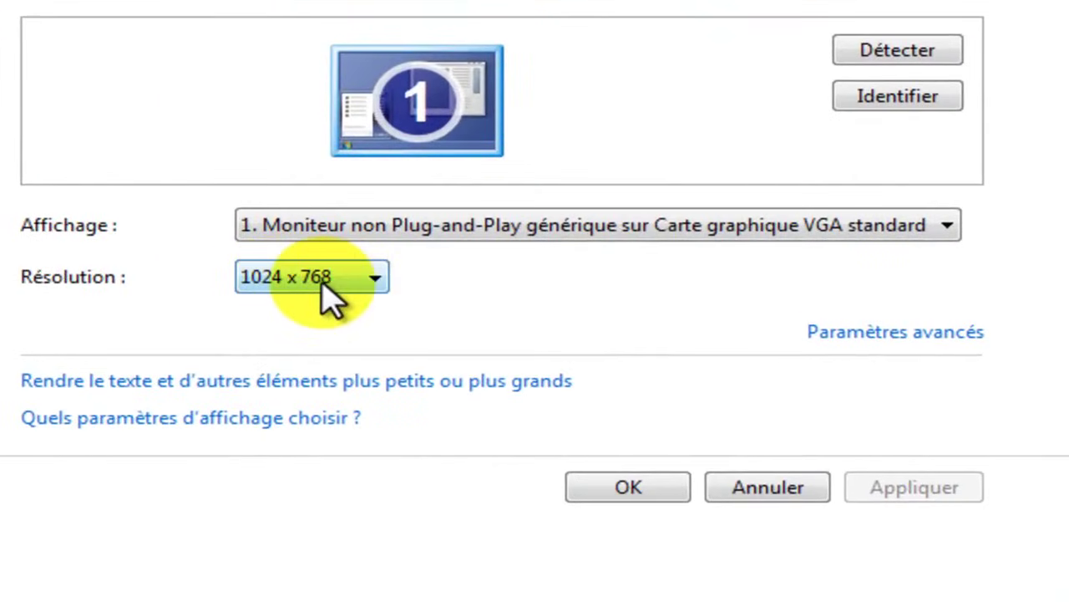
Step: Try raising the screen resolution to 1366 x 768
left_click(368, 279)
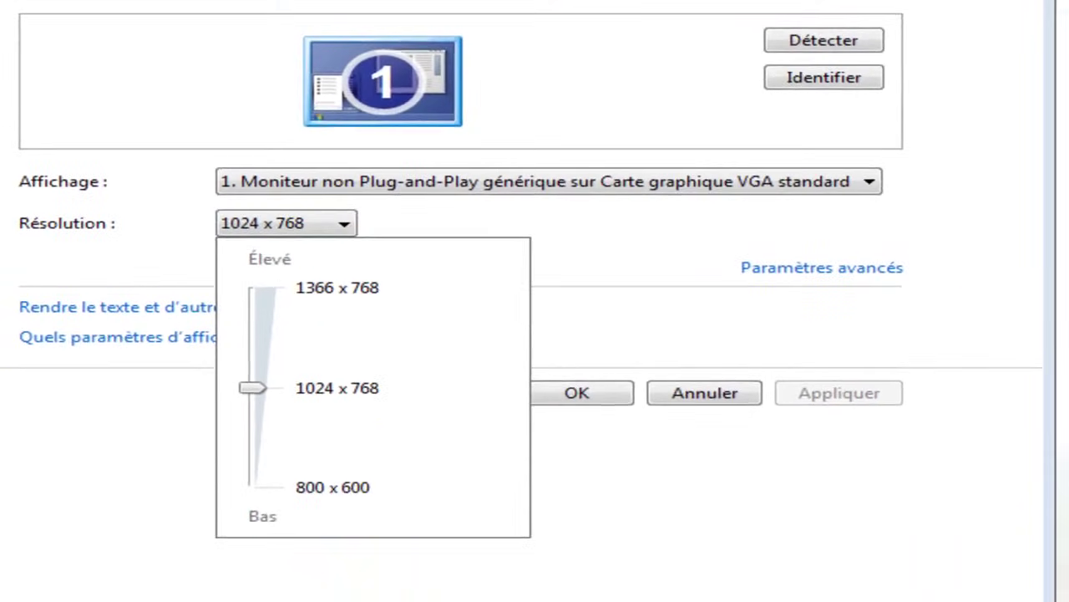
left_click_drag(248, 370, 259, 339)
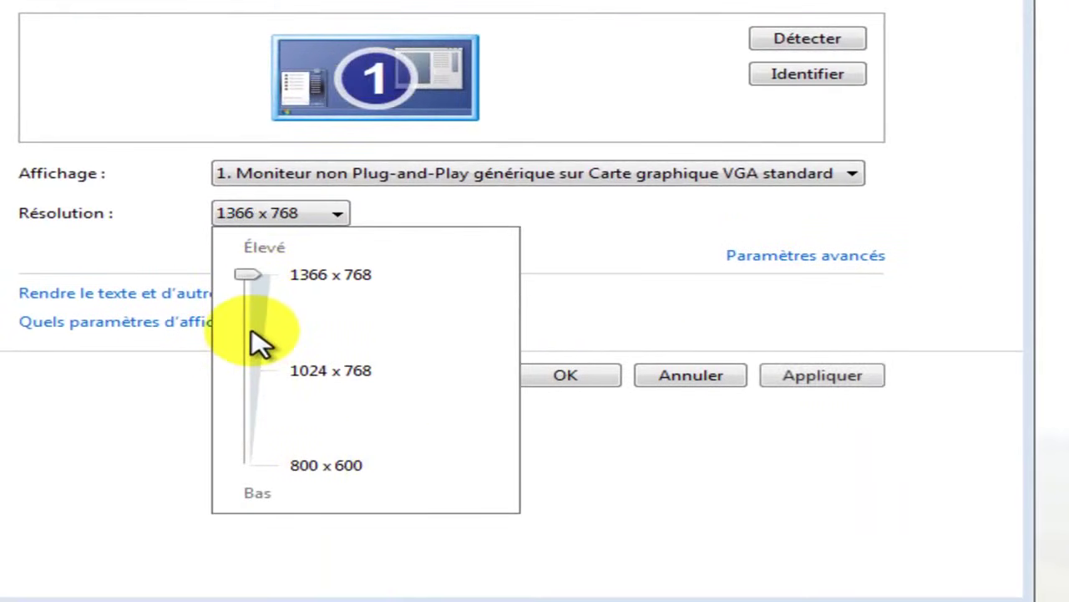
left_click(618, 266)
left_click(823, 377)
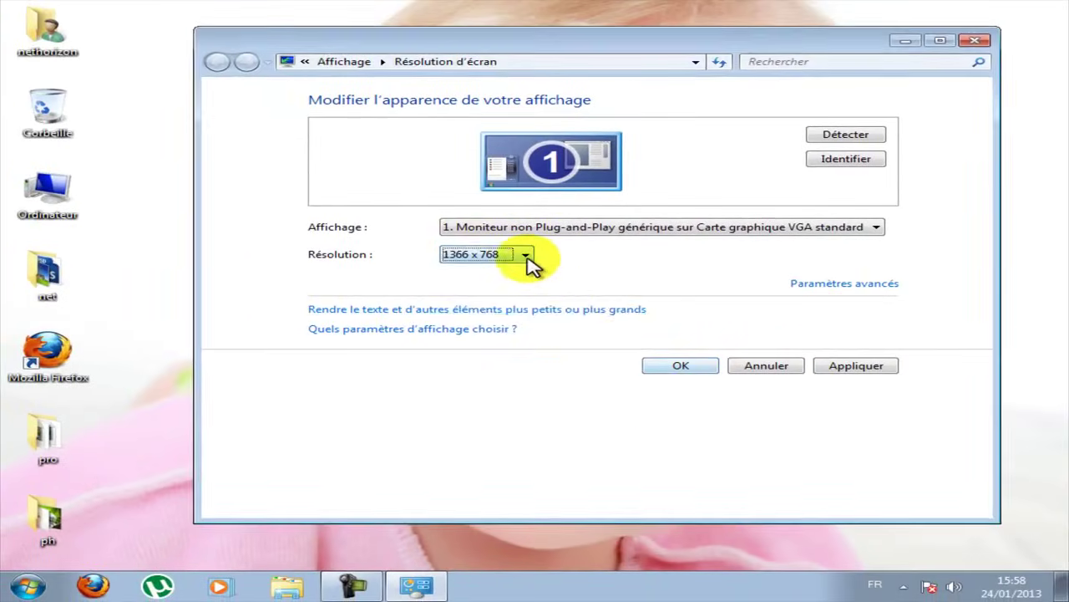
Step: Set the screen resolution back to 1024 x 768 and confirm the display settings
left_click(336, 213)
left_click(474, 364)
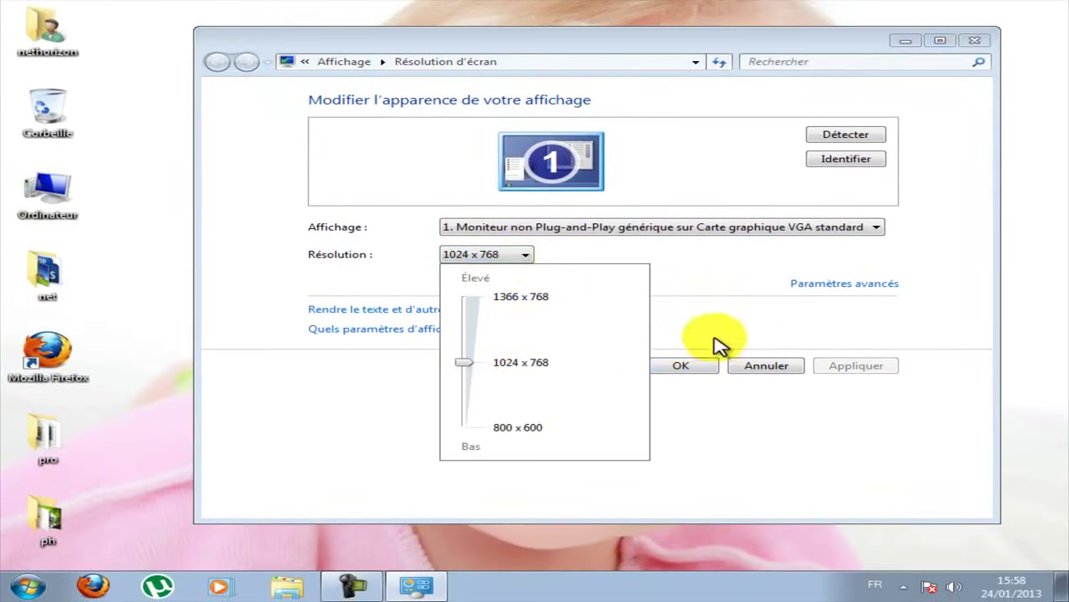
left_click(744, 308)
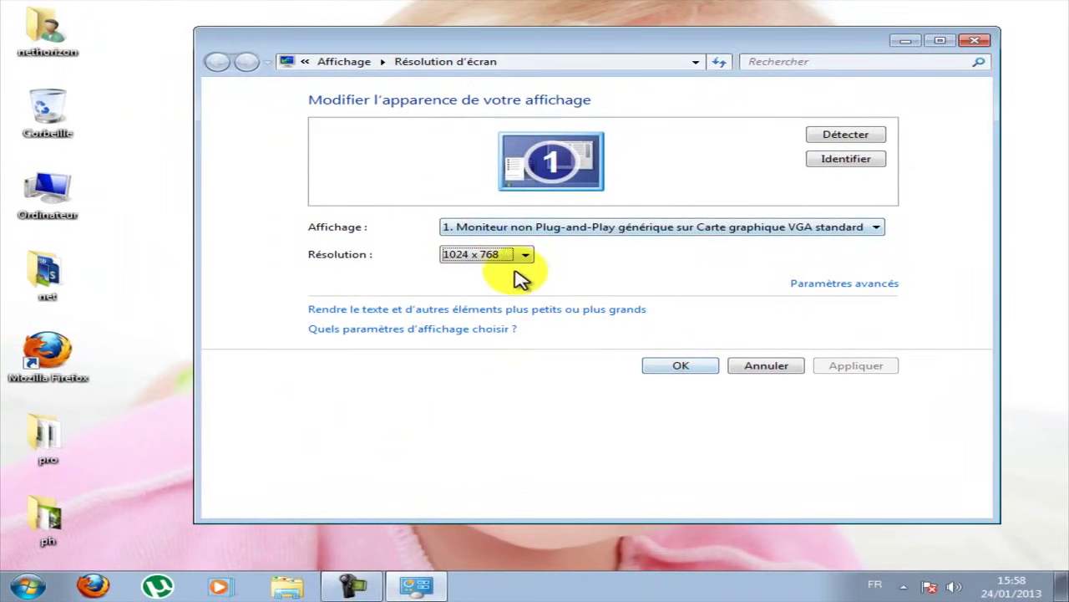
left_click(676, 366)
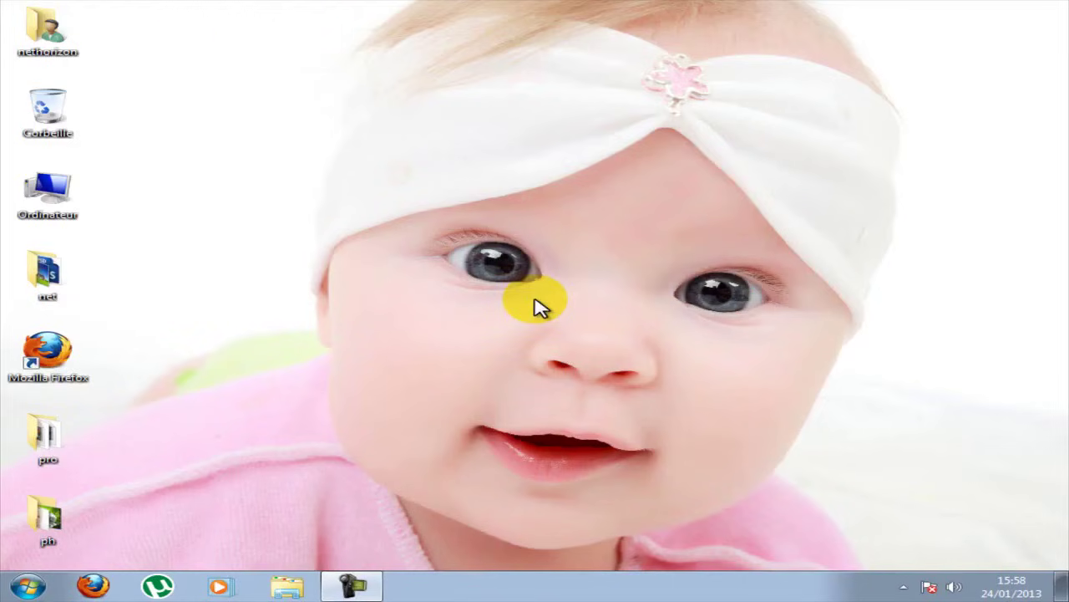